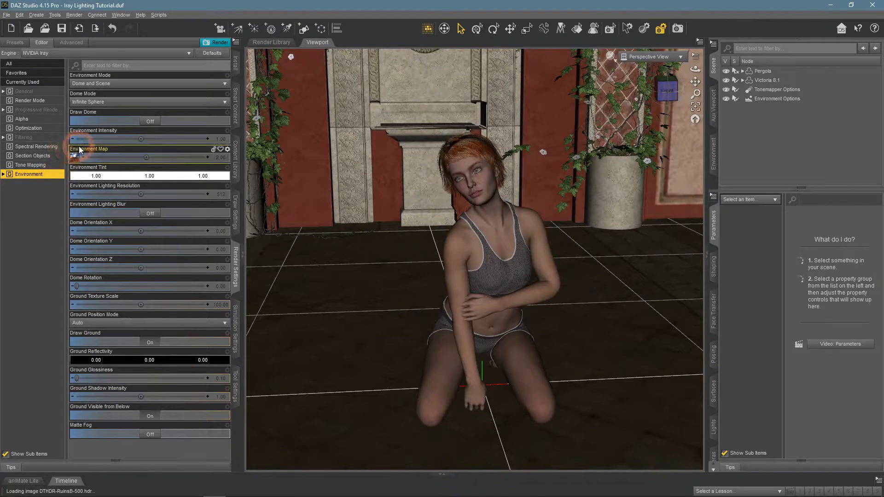
- Preview the scene in NVIDIA Iray and rotate the environment dome to about 27.1
mouse_move(76, 159)
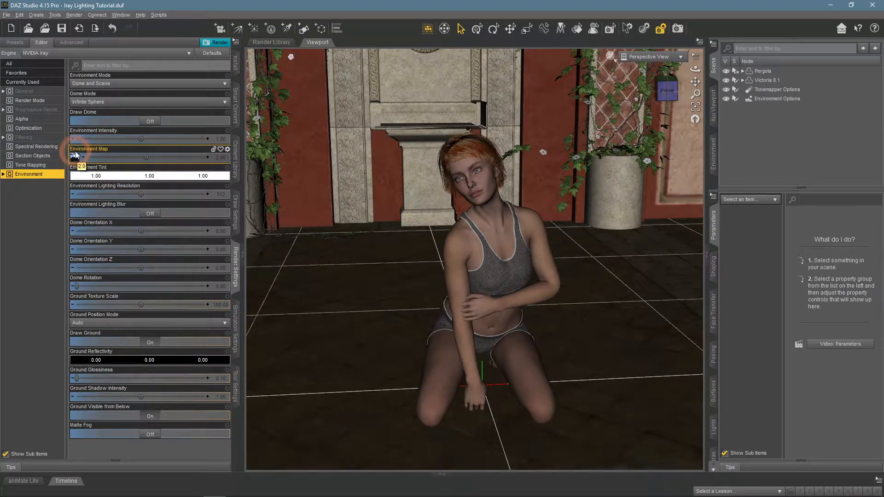
left_click(610, 63)
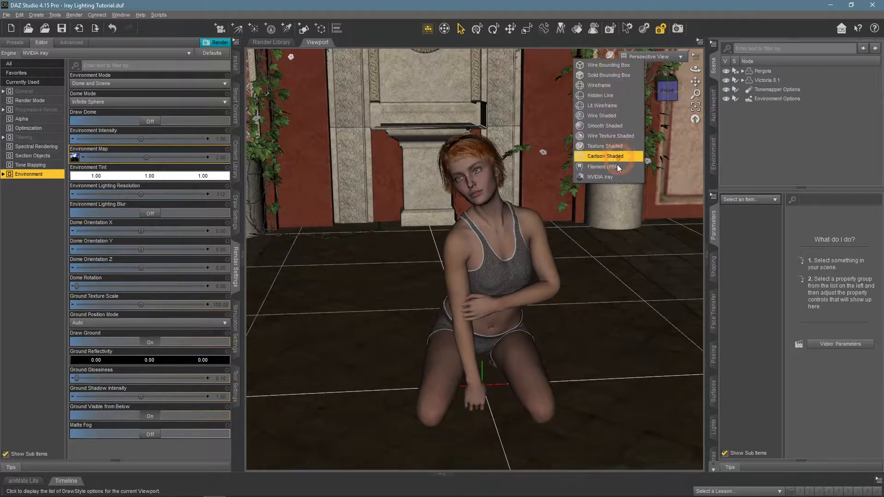
left_click(604, 175)
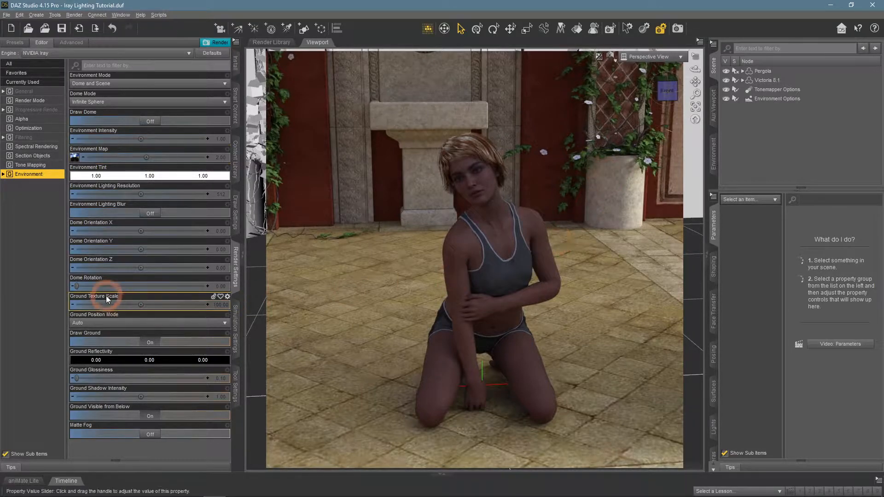
left_click(77, 287)
left_click_drag(78, 286, 86, 287)
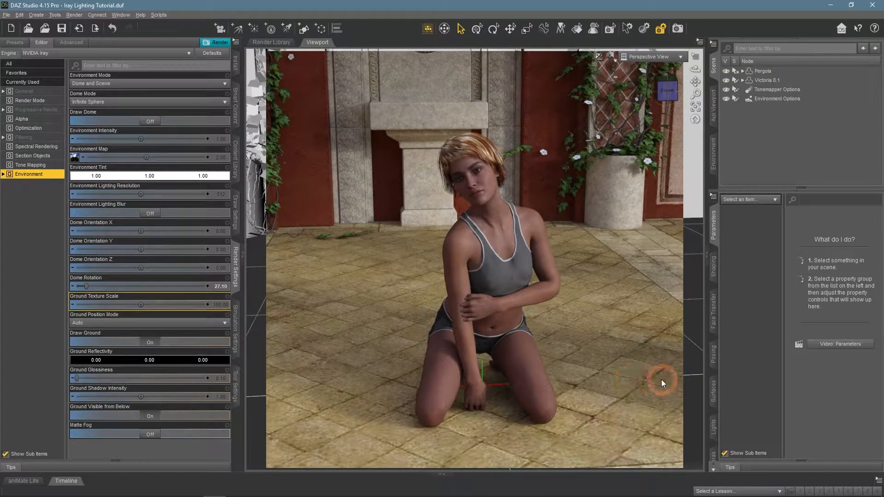
- Change the Environment Mode to Sun-Sky Only and reset the Dome Rotation to 0
mouse_move(75, 158)
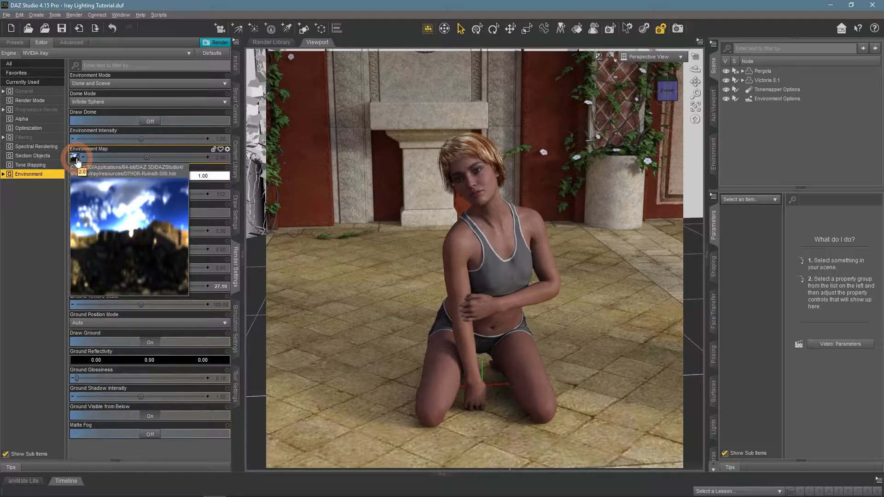
left_click(114, 85)
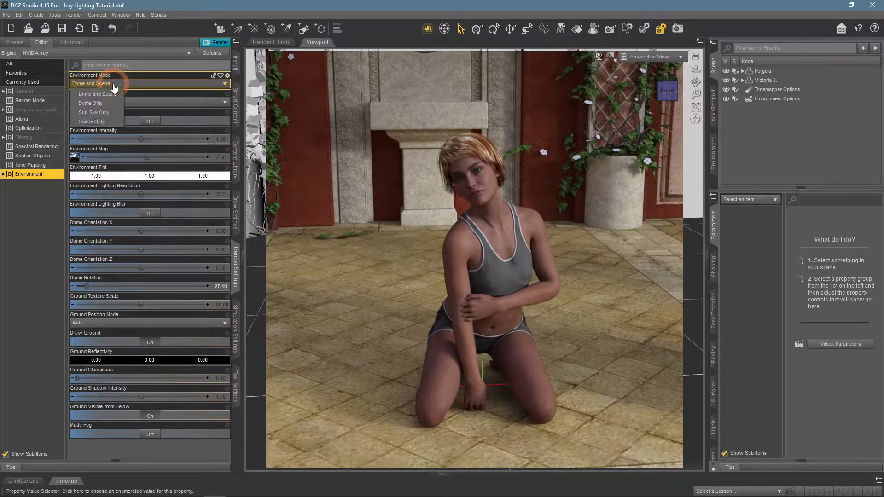
left_click(109, 113)
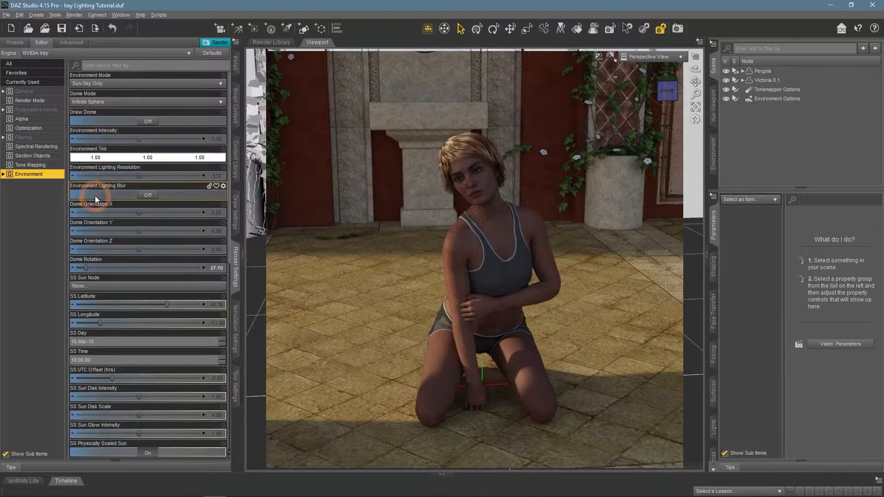
left_click_drag(87, 266, 72, 273)
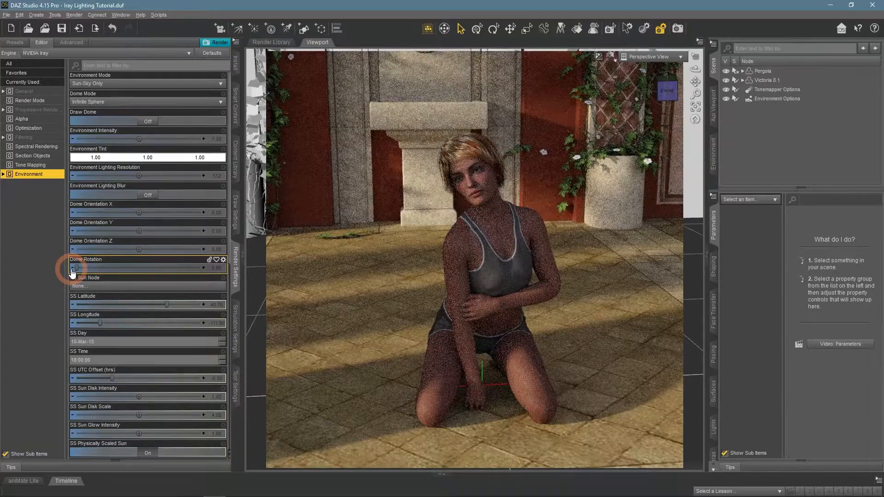
- Set the SS Latitude to about 38.67 and the SS Longitude to -180 to light the figure from the front
left_click_drag(167, 305, 80, 325)
left_click_drag(121, 305, 165, 304)
mouse_move(81, 323)
left_mouse_down()
mouse_move(28, 322)
mouse_move(72, 325)
left_mouse_up()
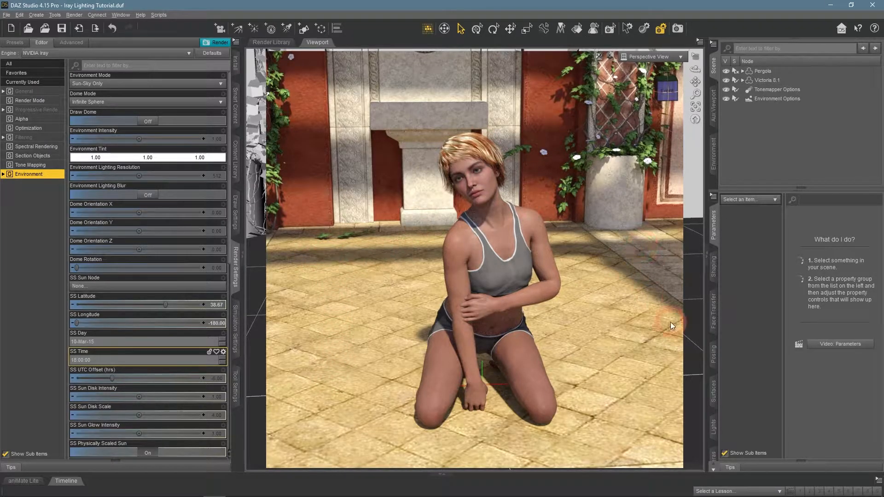
mouse_move(695, 69)
left_mouse_down()
mouse_move(599, 71)
mouse_move(710, 73)
mouse_move(677, 74)
mouse_move(699, 78)
left_mouse_up()
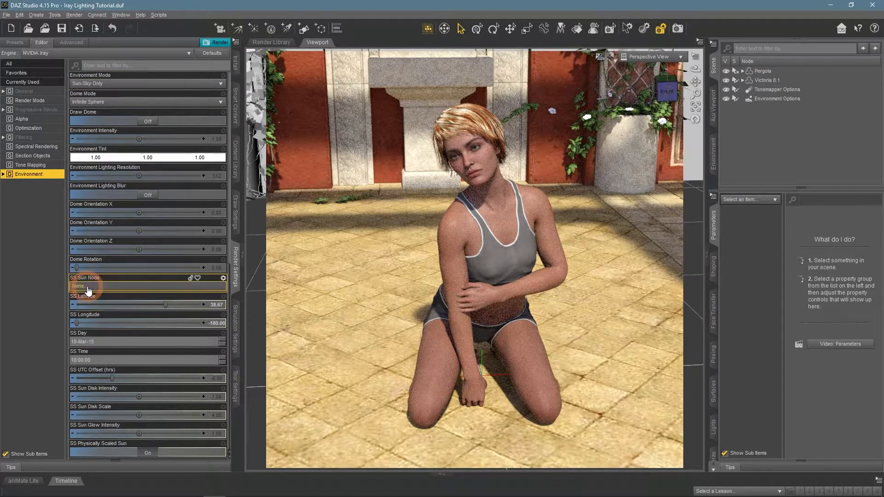
- Create a new null labelled Sun and select it in the scene
left_click(36, 15)
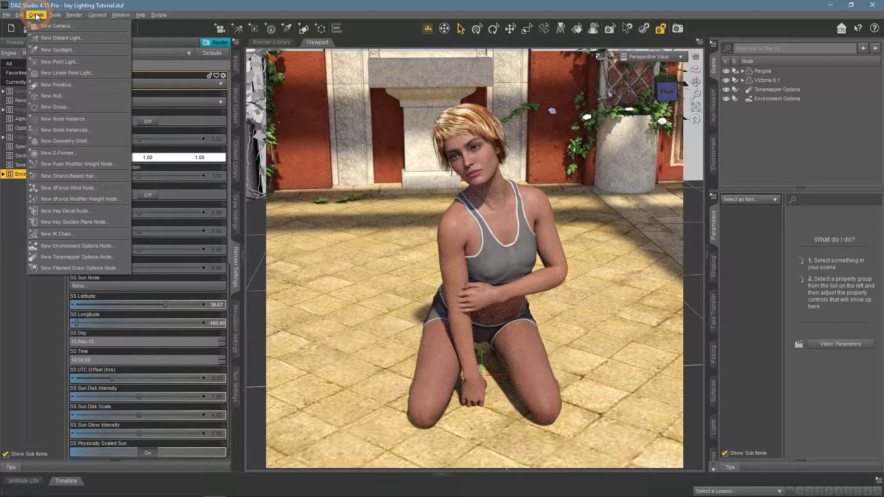
left_click(81, 97)
left_click_drag(409, 252, 341, 251)
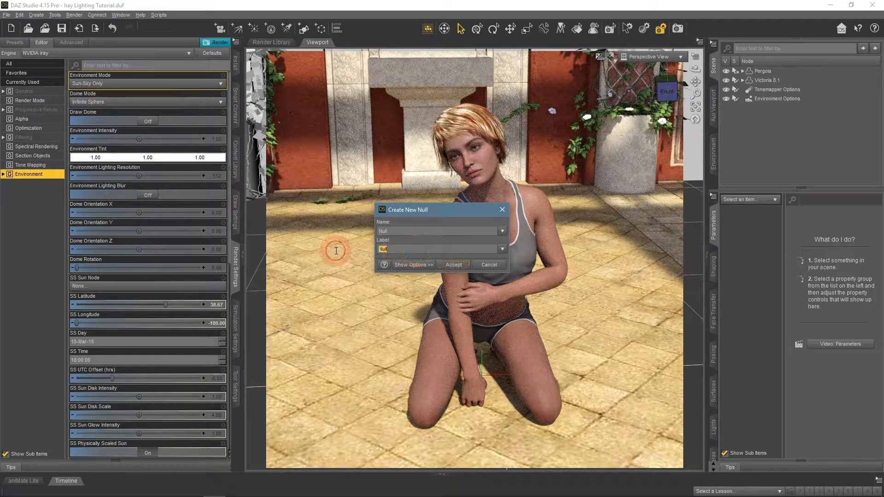
type("Sun")
left_click(454, 265)
left_click(759, 109)
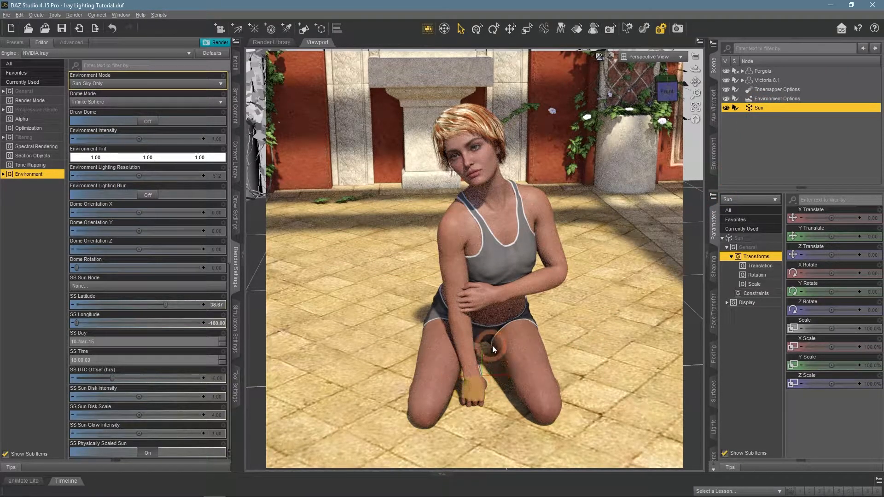
- Raise the Sun null along Y and move it to about 94.96 on Z in a texture-shaded viewport
left_click_drag(829, 243, 812, 240)
left_click(610, 55)
left_click(627, 176)
left_click_drag(832, 255, 835, 255)
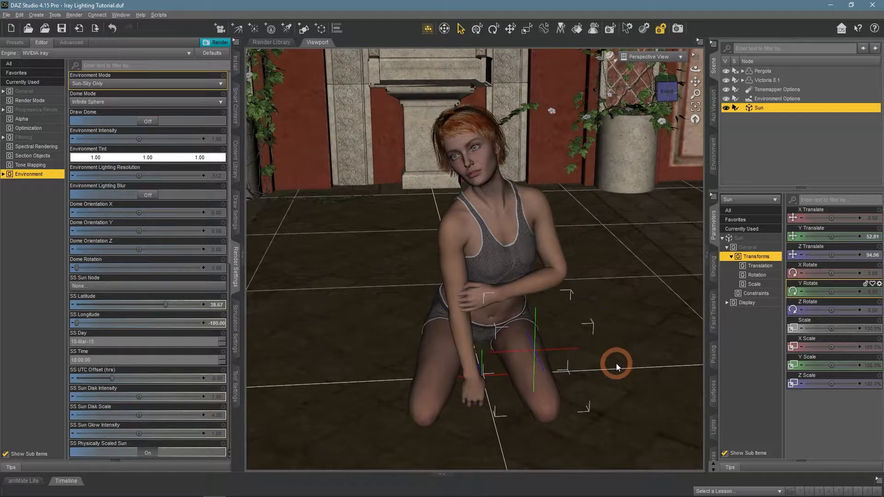
- Assign the Sun null as the environment's SS Sun Node
left_click(120, 287)
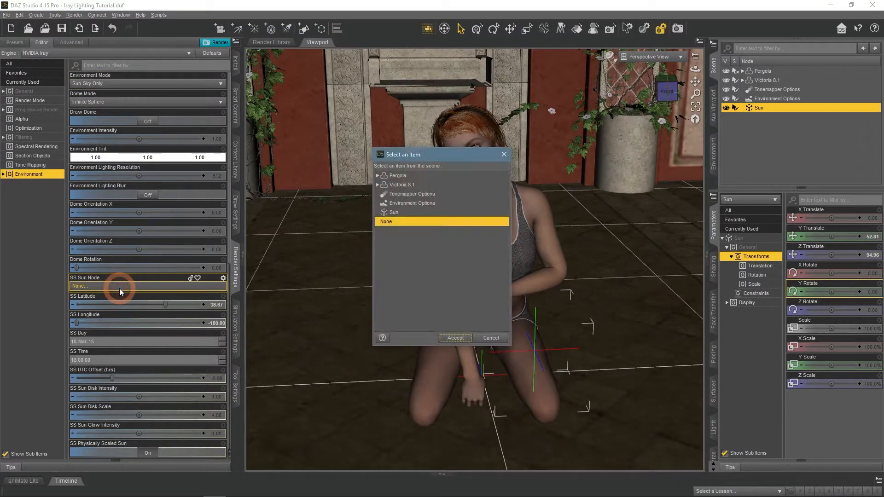
left_click(405, 212)
left_click(454, 338)
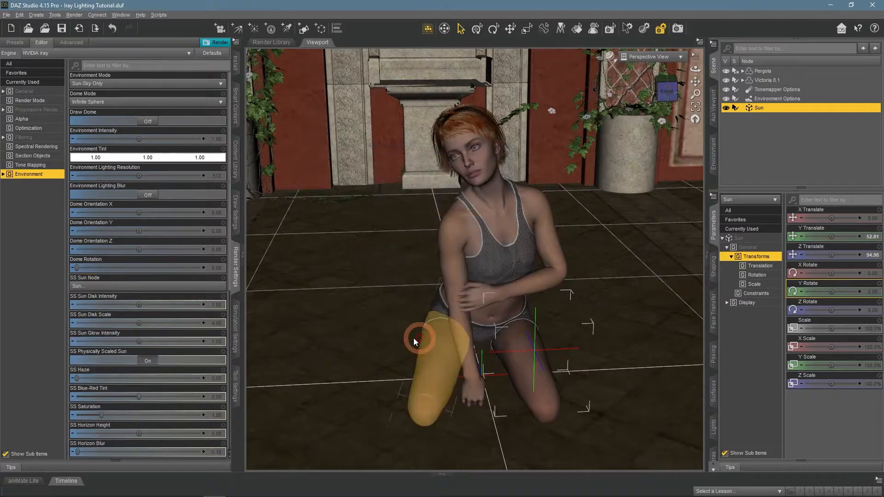
- Preview in NVIDIA Iray and move the Sun null to about X -69.14, Y 145.65, Z 19.80
left_click(612, 55)
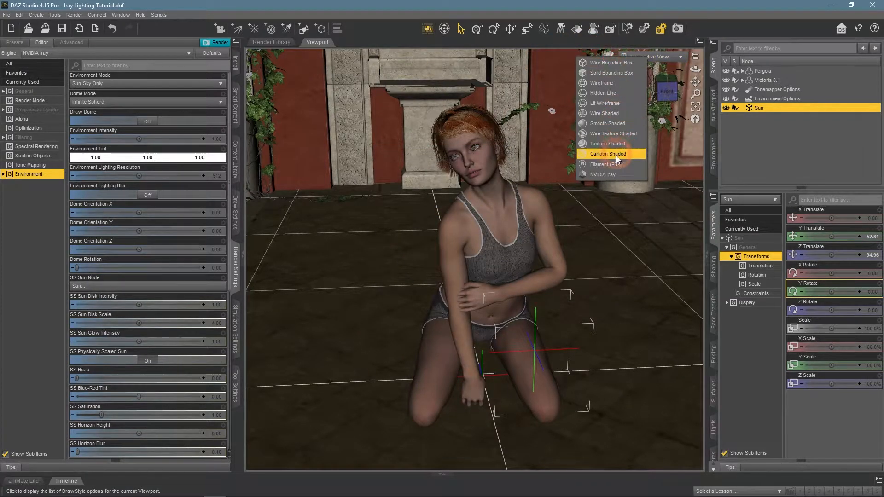
left_click(615, 173)
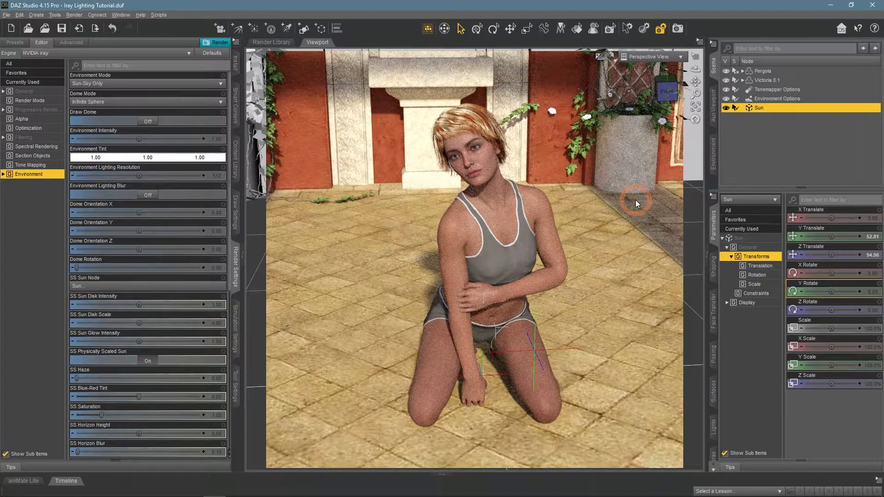
left_click_drag(831, 237, 832, 218)
left_click_drag(831, 254, 833, 252)
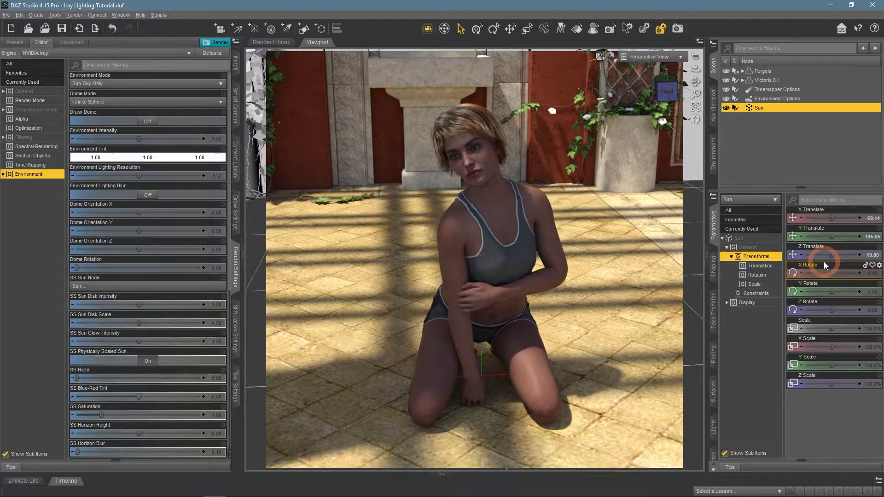
- Set the Environment Mode to Dome and Scene and replace the environment map with the ocean sunset HDRI
left_click(154, 84)
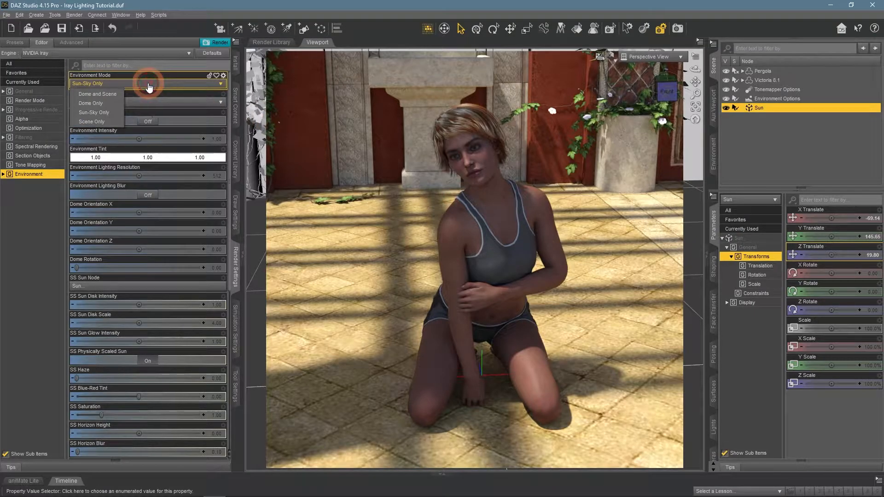
left_click(109, 95)
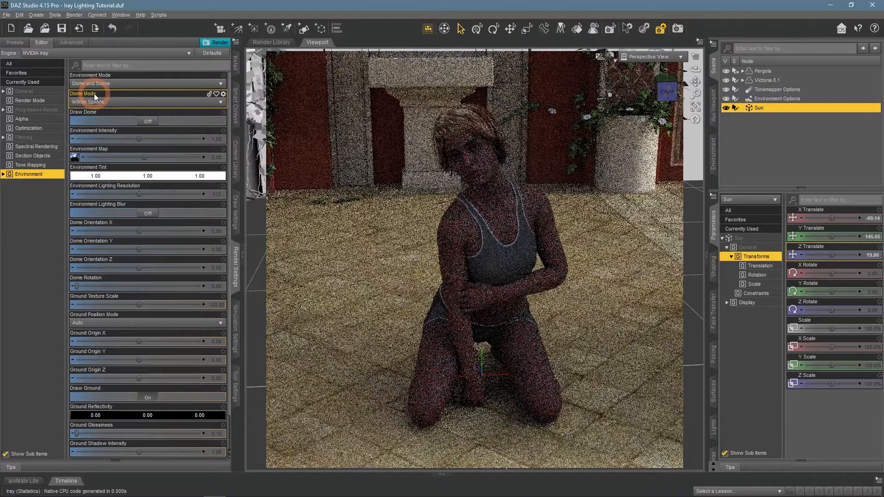
left_click(69, 156)
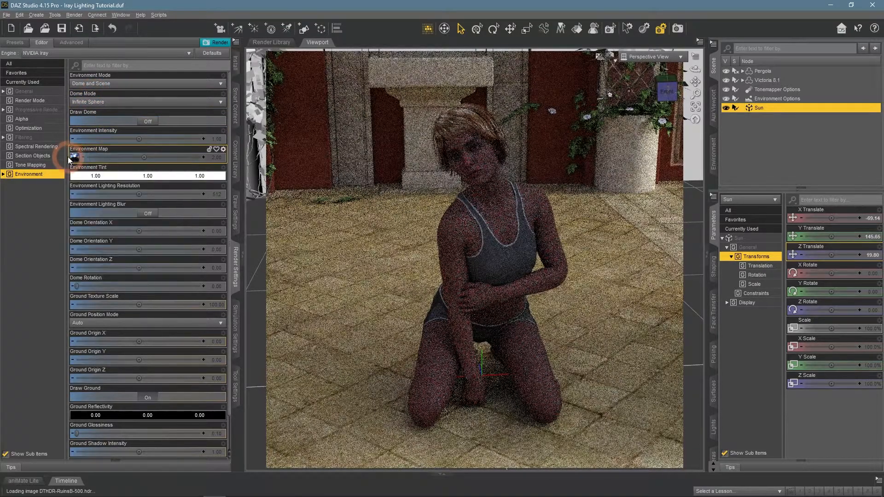
mouse_move(75, 159)
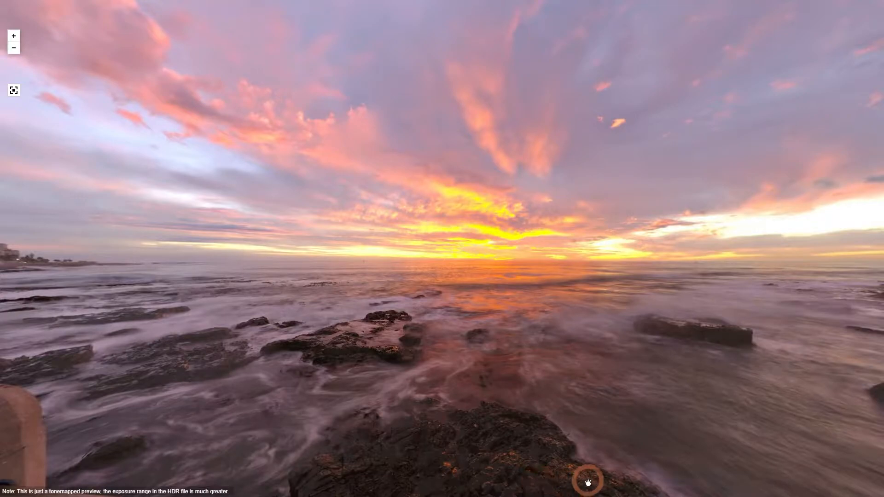
left_click_drag(592, 478, 737, 430)
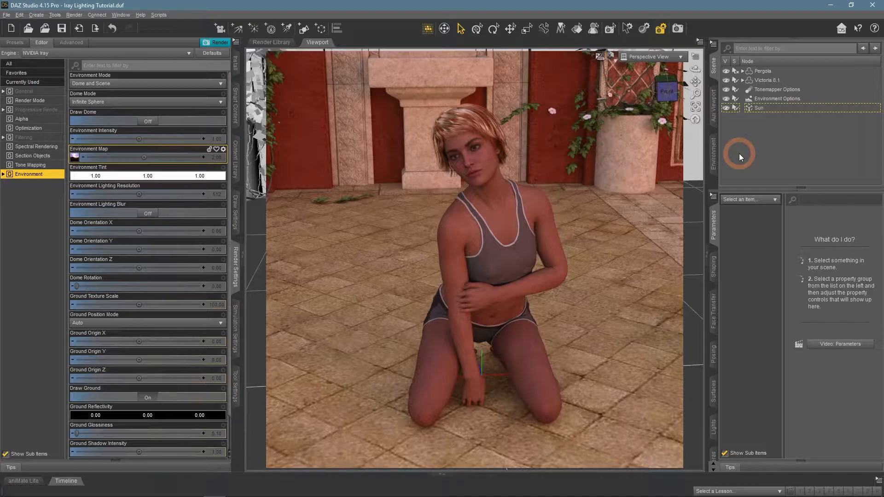
- Turn on Draw Dome and rotate the sunset dome to about 18.67
left_click(375, 290)
left_click(77, 286)
left_click_drag(77, 286, 83, 286)
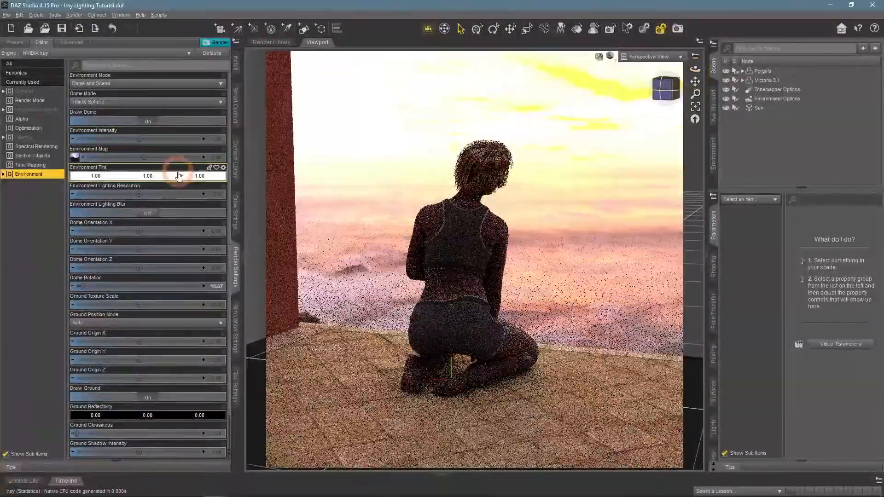
left_click_drag(79, 286, 78, 286)
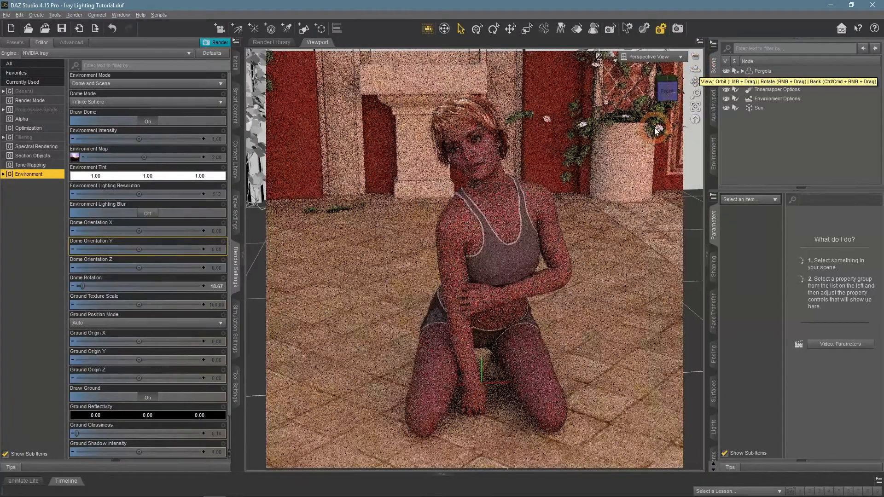
- Try an Environment Intensity of 2 and restore it to 1
left_click(222, 140)
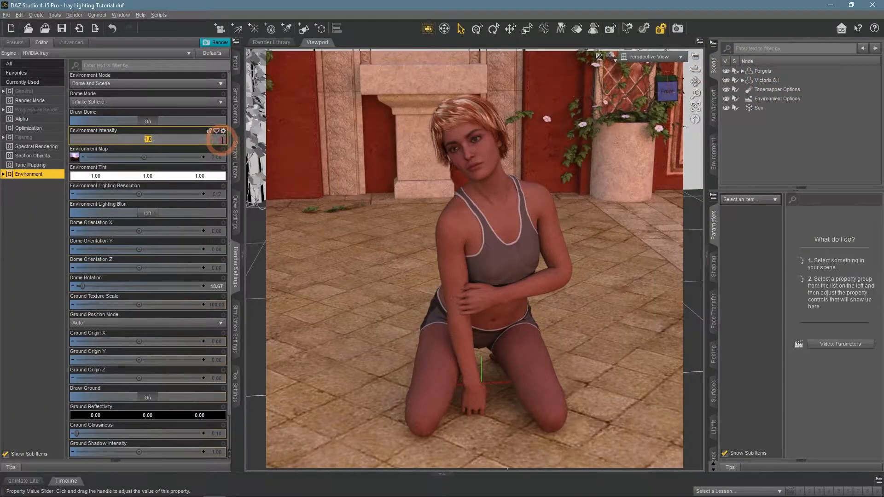
type("2")
key("Return")
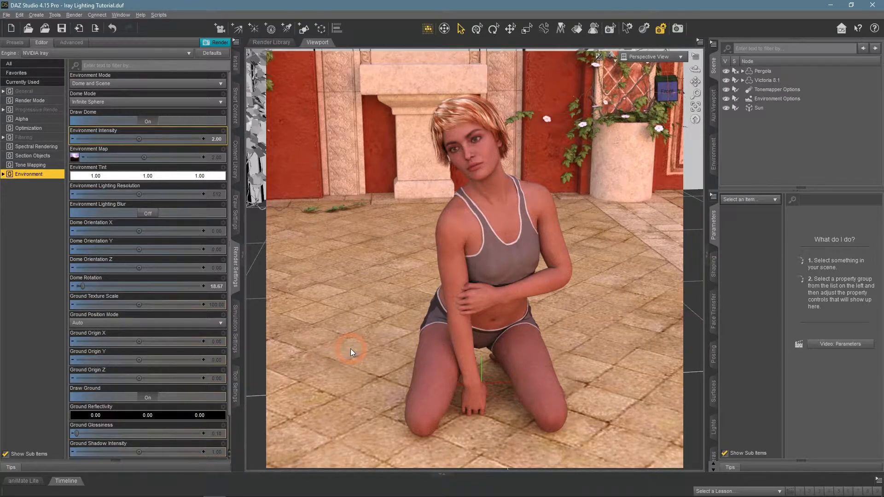
left_click(216, 139)
type("1")
key("Return")
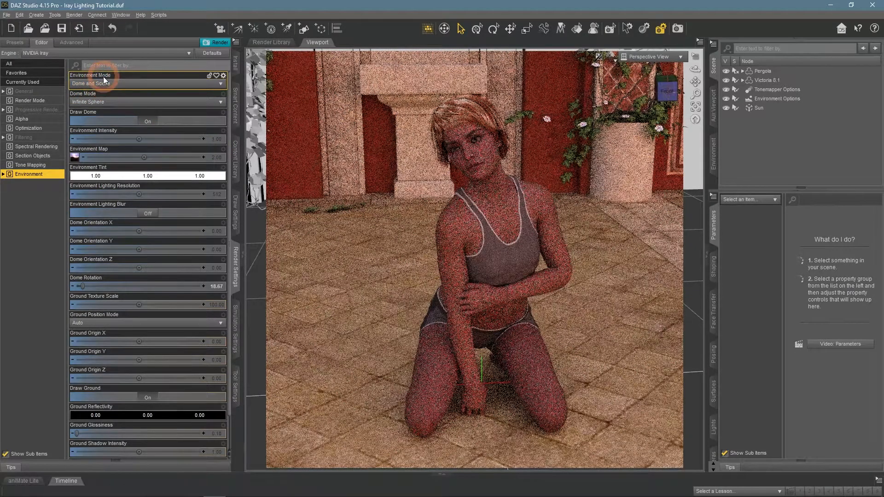
- Delete the Sun null and add a camera to the scene in a texture-shaded viewport
left_click(599, 56)
left_click(623, 150)
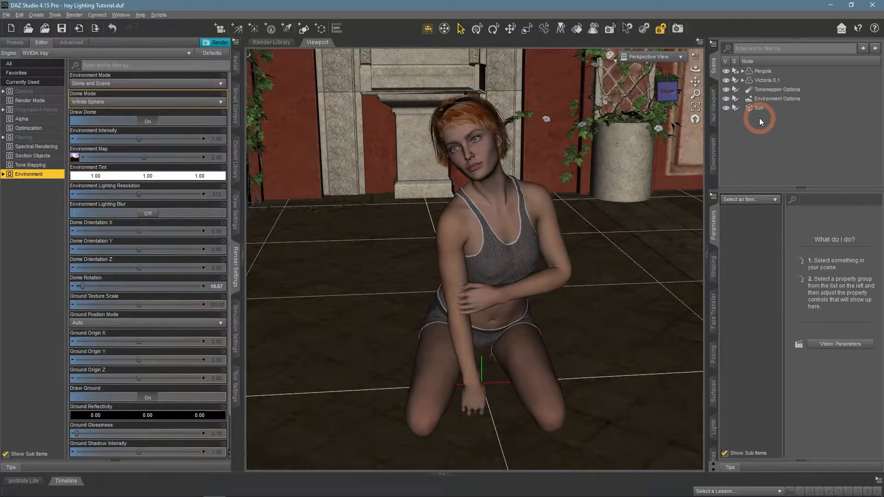
left_click(773, 143)
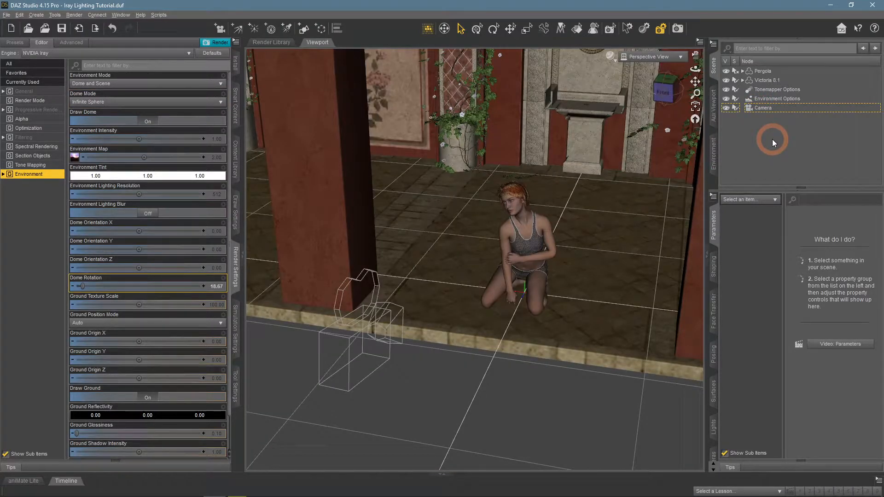
- Select the new camera, check the figure's framing through it, and return to the Perspective View
left_click(762, 109)
left_click(667, 56)
left_click(662, 134)
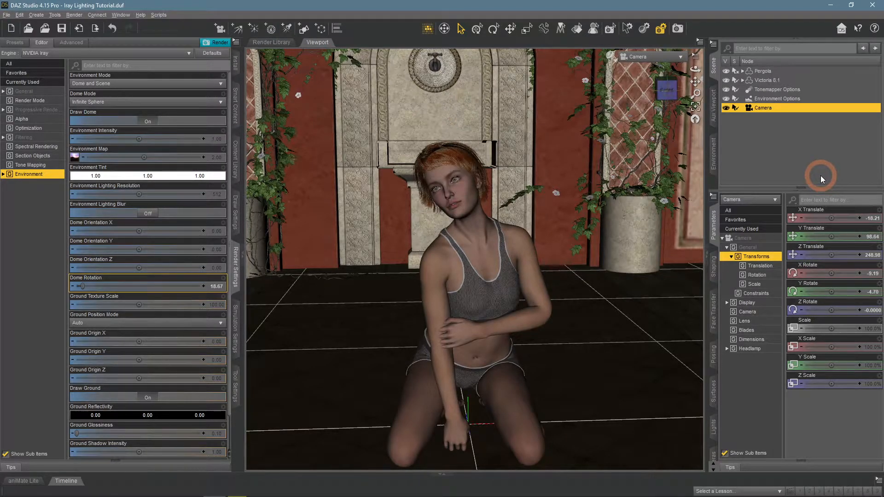
left_click(656, 57)
left_click(656, 62)
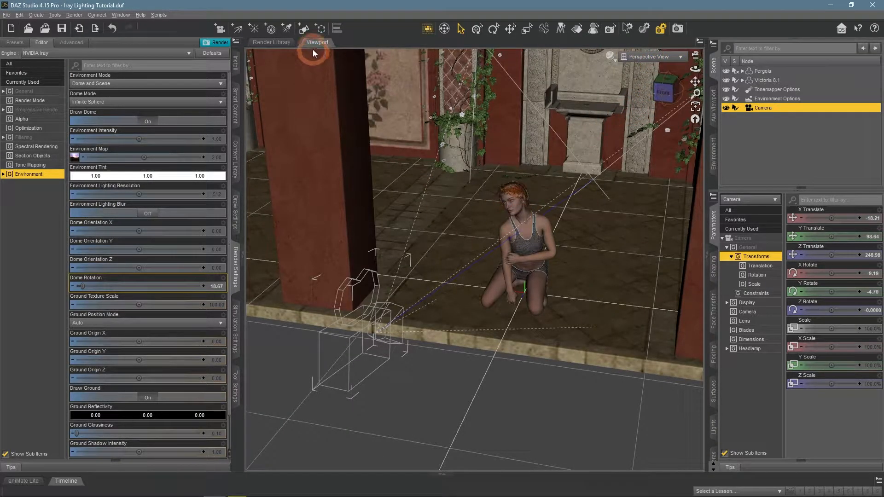
- Create a spotlight with default settings and place it before the figure at about Y 67, Z 237, with X Rotate about -2.6
left_click(238, 30)
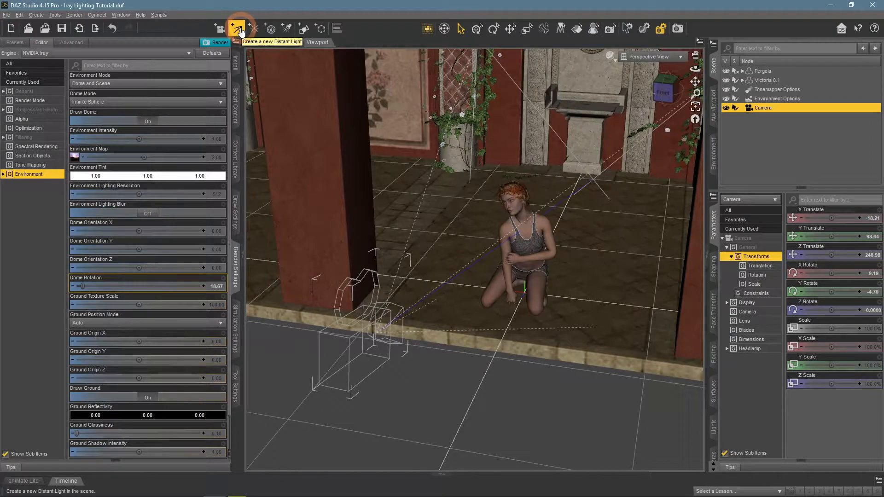
left_click(289, 31)
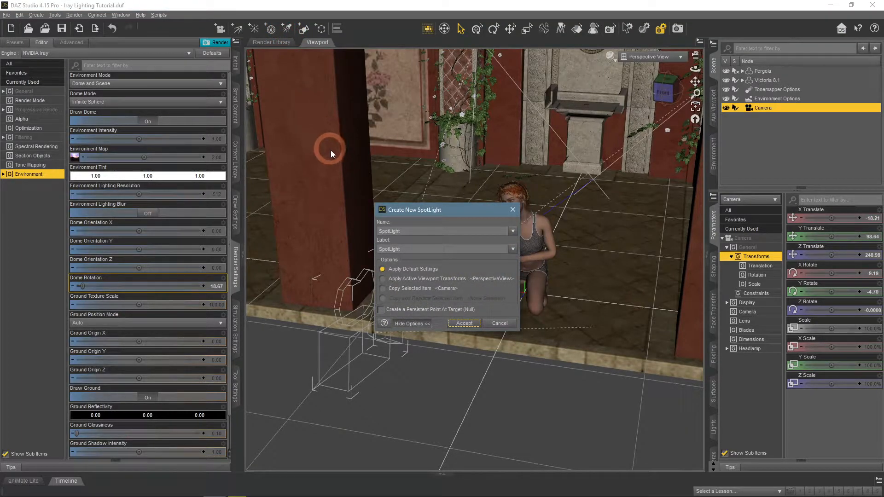
left_click(465, 324)
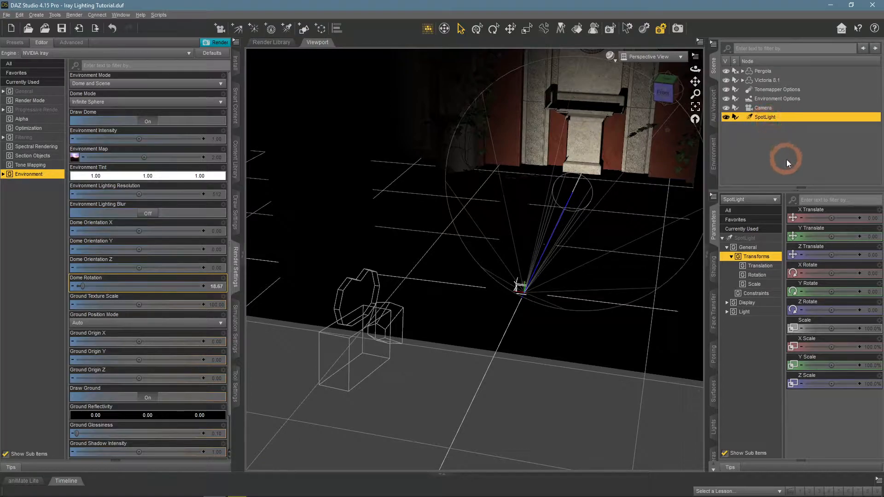
left_click_drag(831, 236, 832, 275)
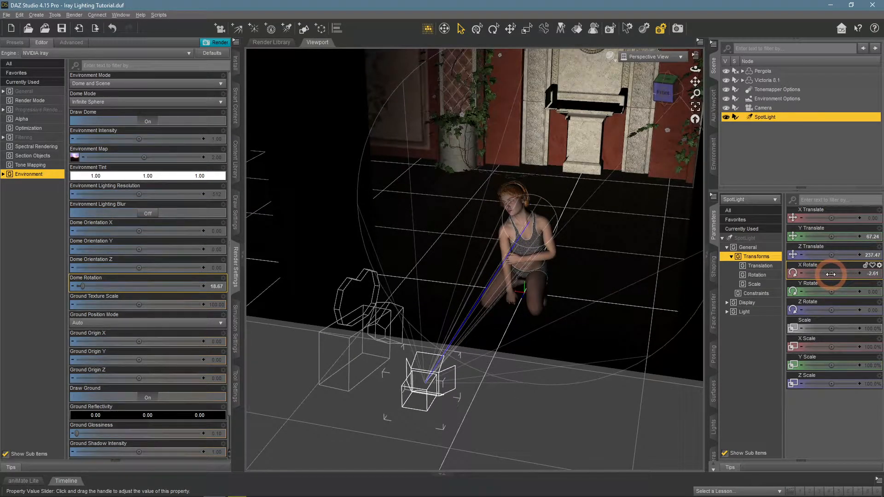
- Raise the spotlight with the Universal Tool to a Y Translate of about 85
left_click(492, 30)
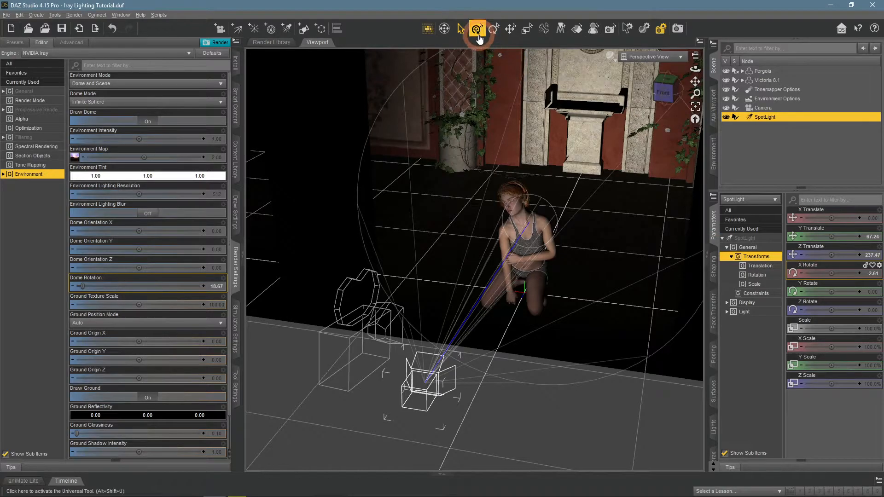
left_click(478, 30)
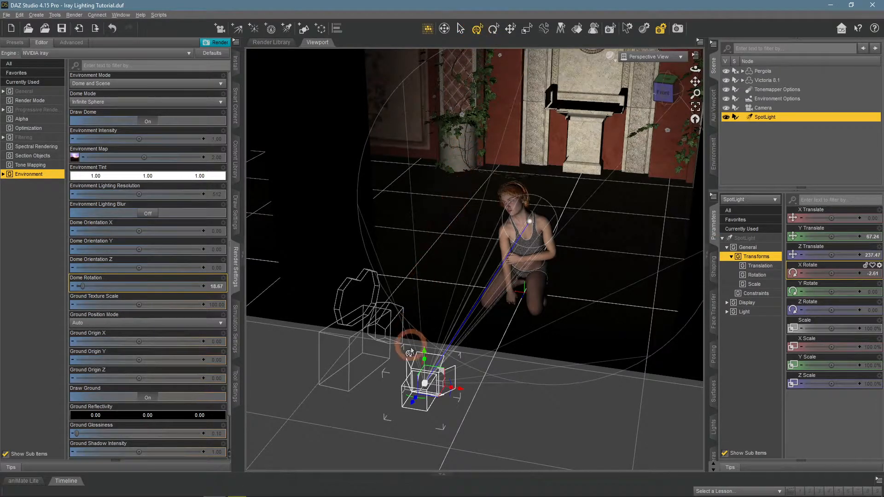
left_click_drag(422, 357, 437, 318)
- Shift the spotlight sideways to about X 45 and turn it toward the figure with a Y Rotate of about 17.6
left_click_drag(696, 70, 710, 83)
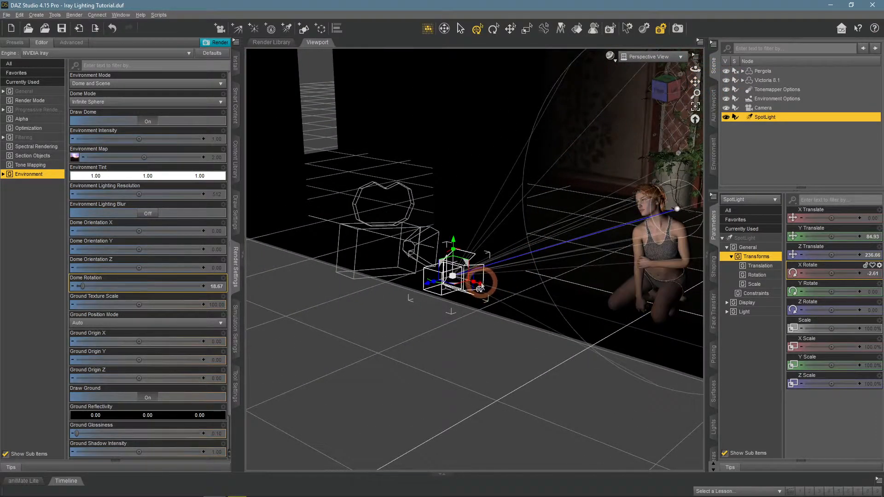
left_click_drag(479, 288, 561, 313)
key("ctrl+z")
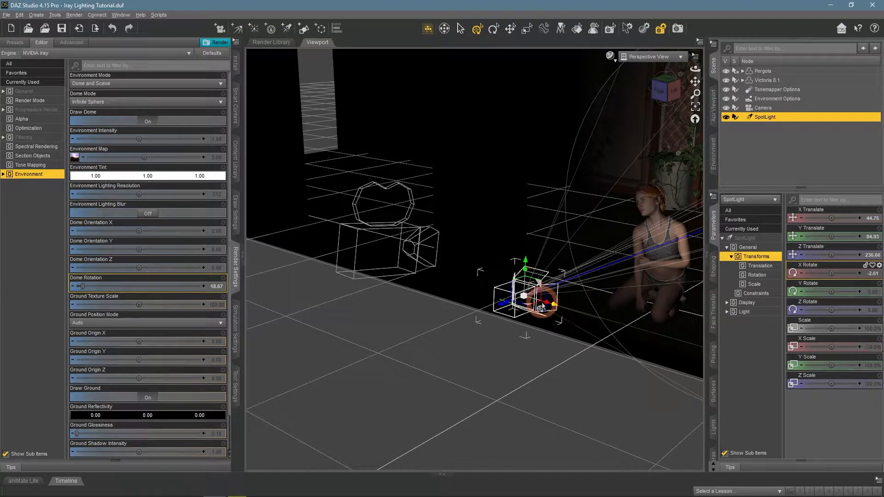
left_click_drag(535, 305, 507, 312)
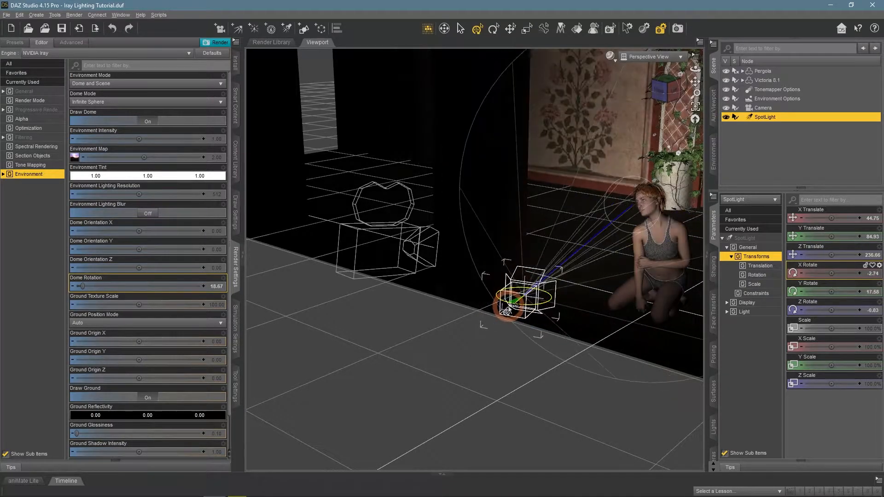
left_click_drag(544, 289, 544, 295)
left_click_drag(695, 68, 624, 213)
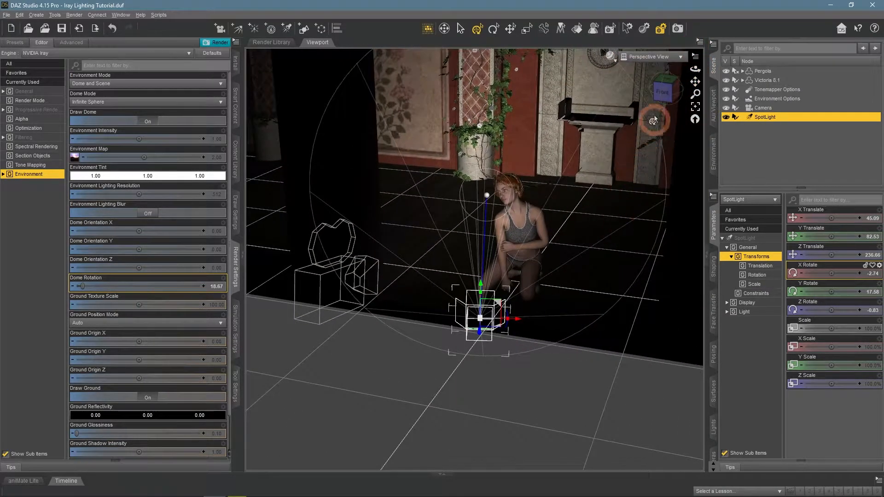
- Aim the spotlight by looking through it, moving it to about X 64, Y 141, Z 279, and return to the Perspective View
left_click(654, 57)
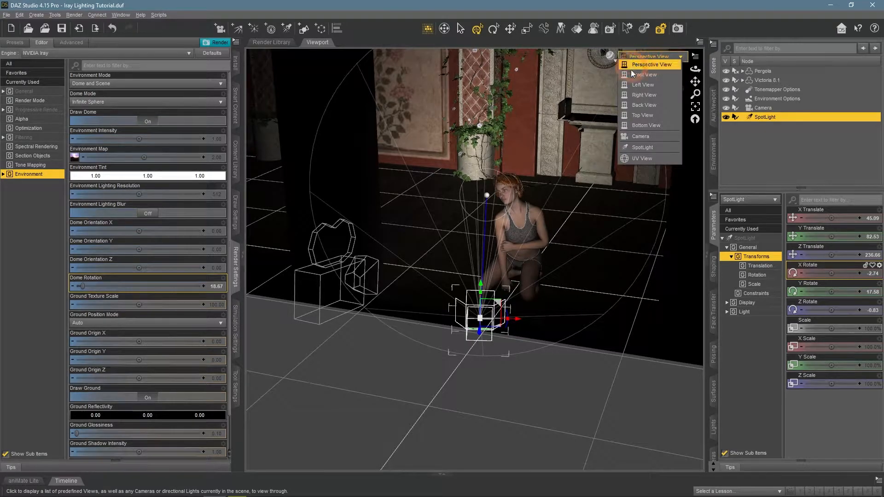
left_click(638, 148)
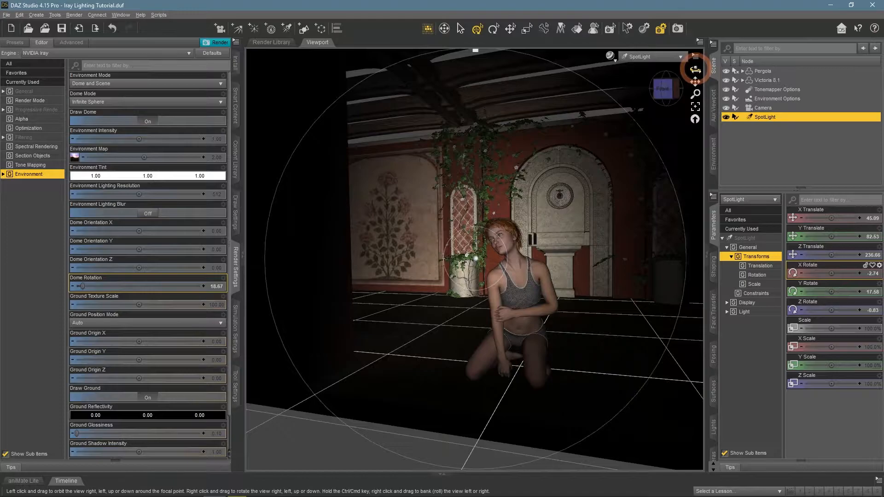
mouse_move(696, 68)
left_mouse_down()
mouse_move(696, 82)
mouse_move(694, 69)
mouse_move(650, 104)
mouse_move(696, 70)
mouse_move(695, 81)
left_mouse_up()
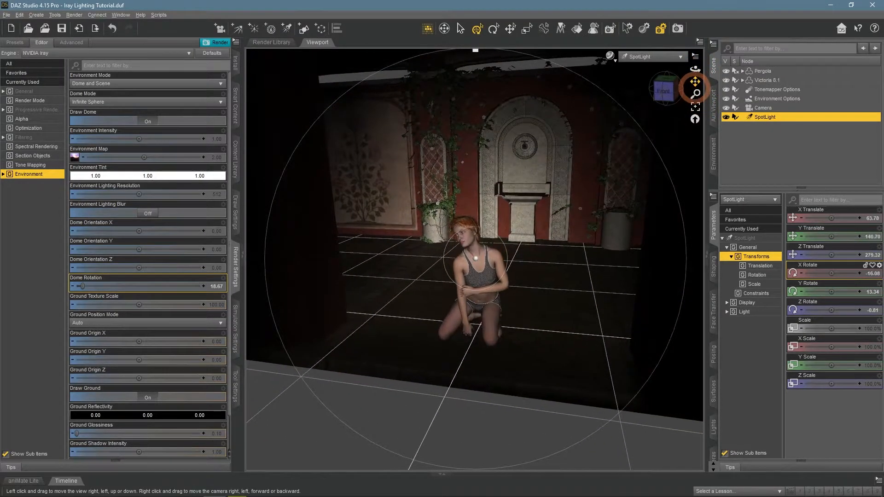
left_click(651, 57)
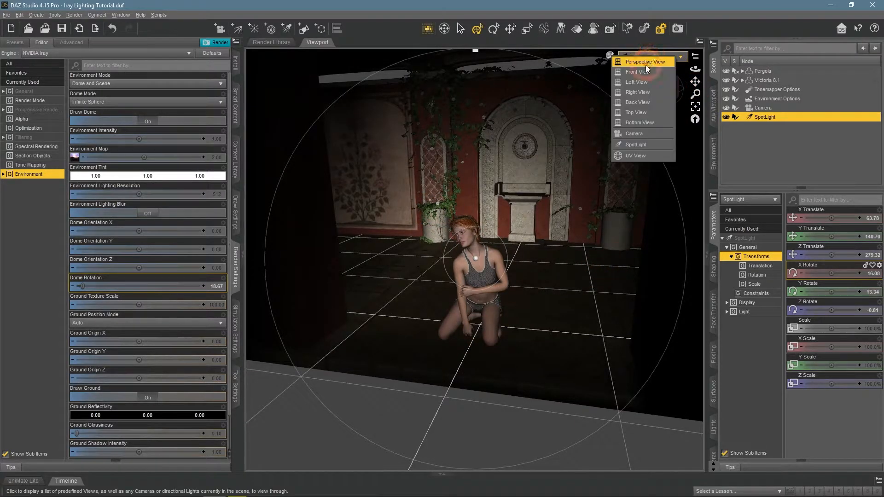
left_click(646, 65)
- Reselect the spotlight, open its properties in the Lights pane, and check where that pane is enabled
left_click_drag(696, 68, 695, 72)
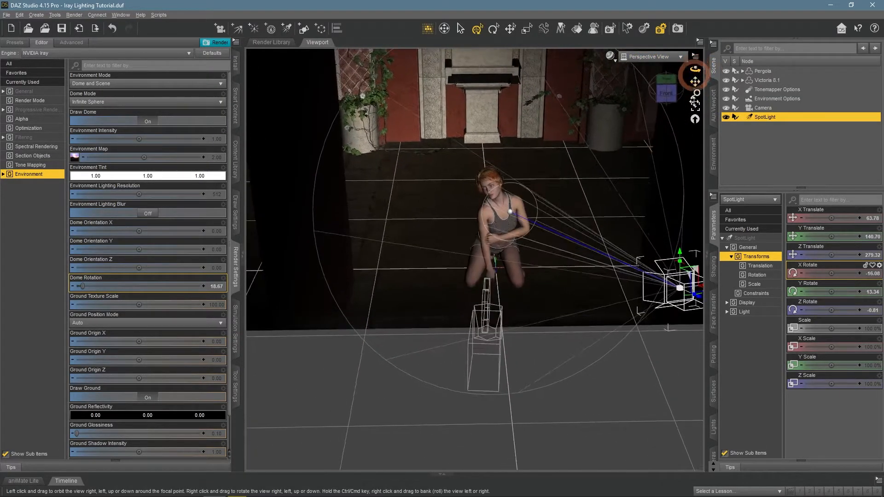
left_click(583, 354)
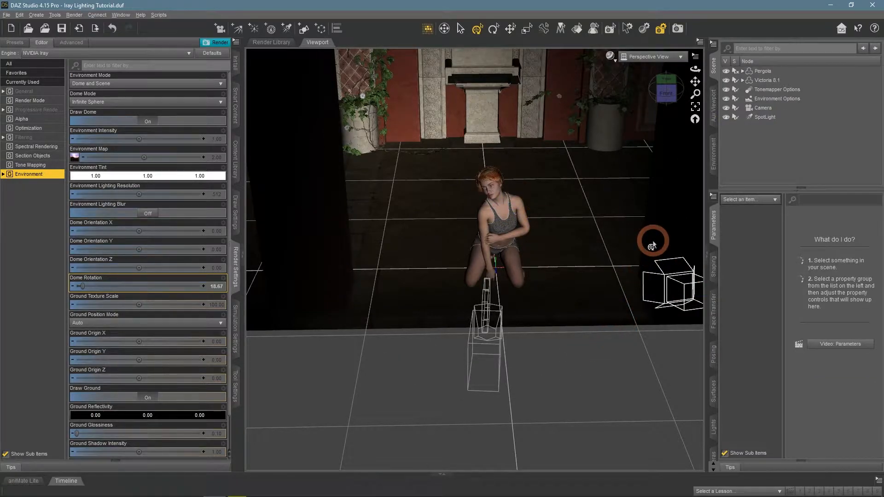
left_click(763, 119)
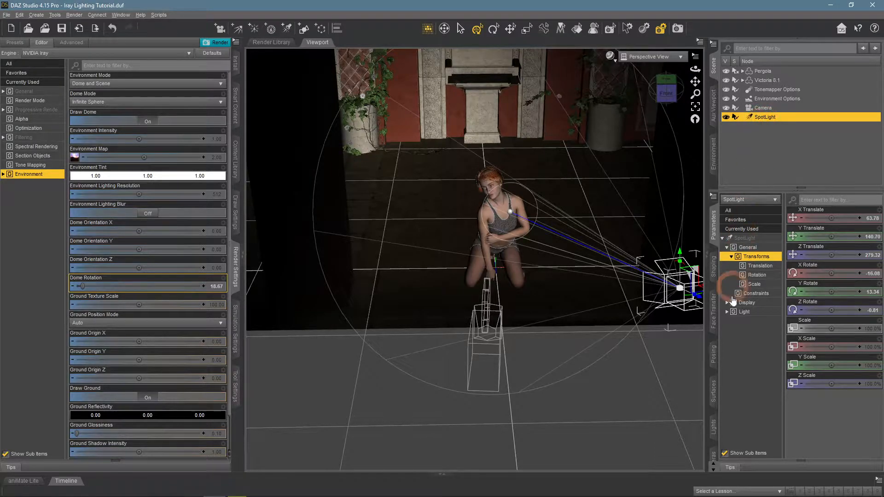
left_click(714, 430)
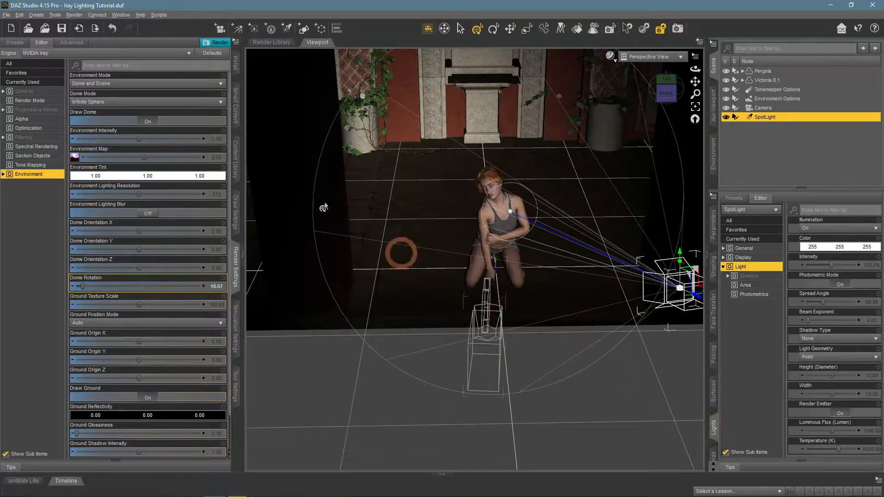
left_click(121, 15)
mouse_move(128, 24)
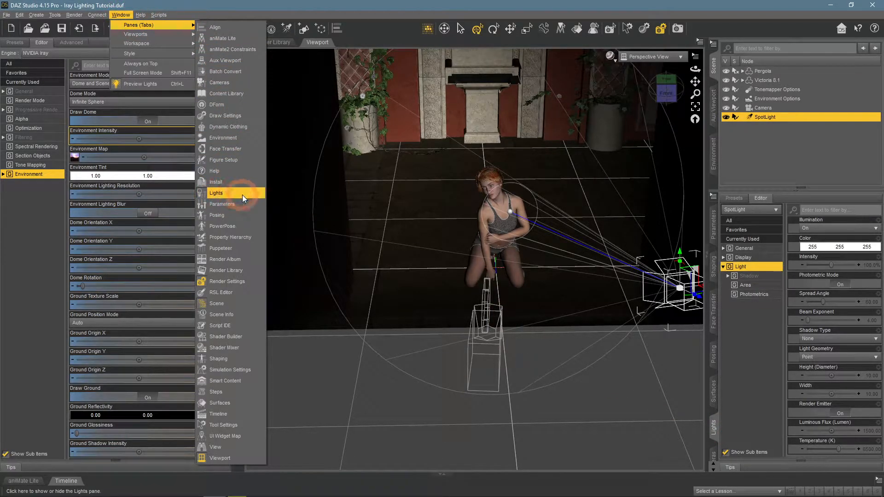
left_click(748, 339)
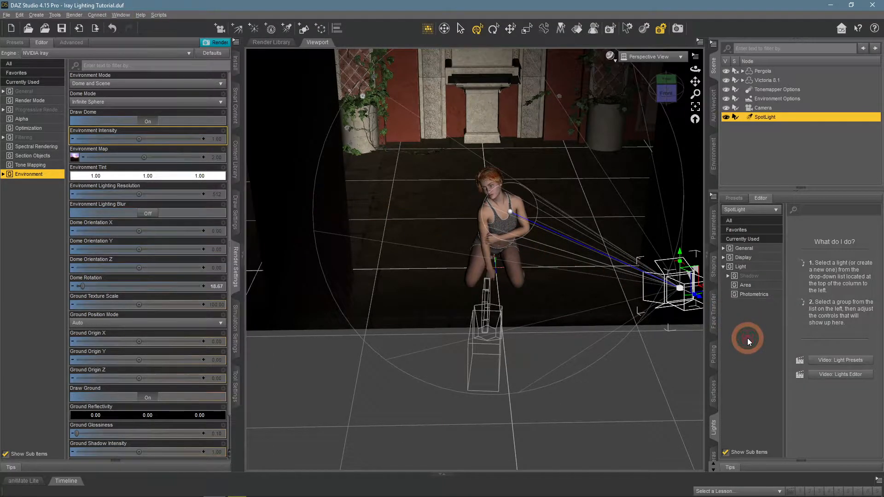
- Set the spotlight's Edge Opacity to 21.2% in its display properties, then review its general and light properties
left_click(740, 266)
left_click(741, 259)
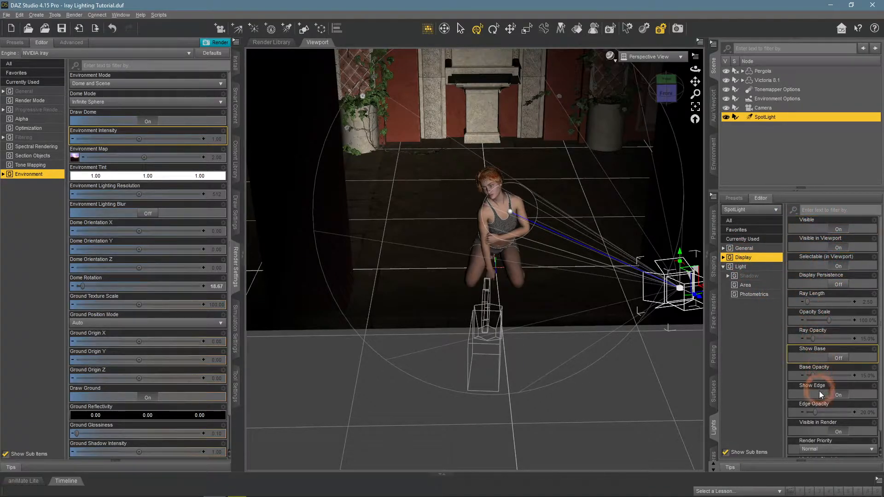
mouse_move(816, 412)
left_mouse_down()
mouse_move(869, 412)
mouse_move(816, 413)
left_mouse_up()
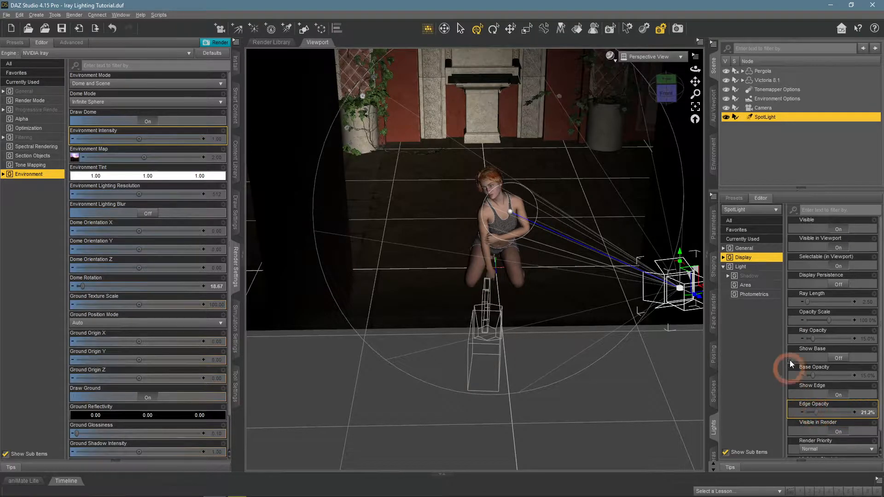
left_click(747, 250)
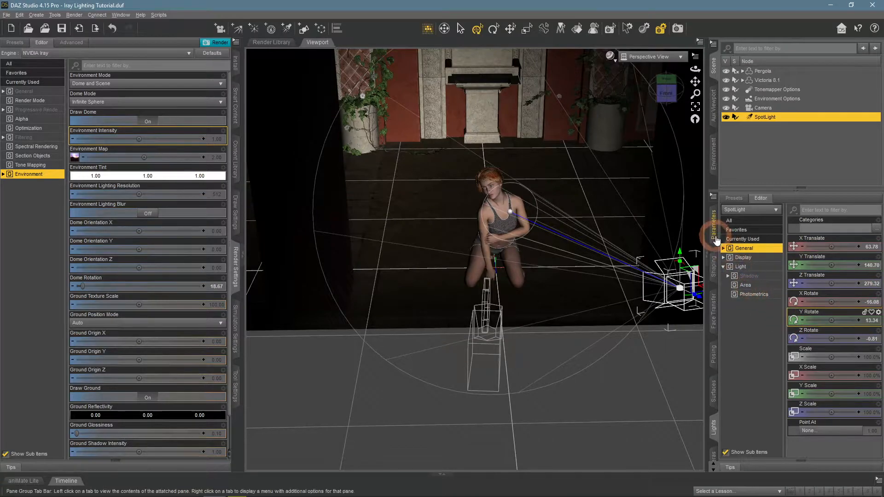
left_click(745, 268)
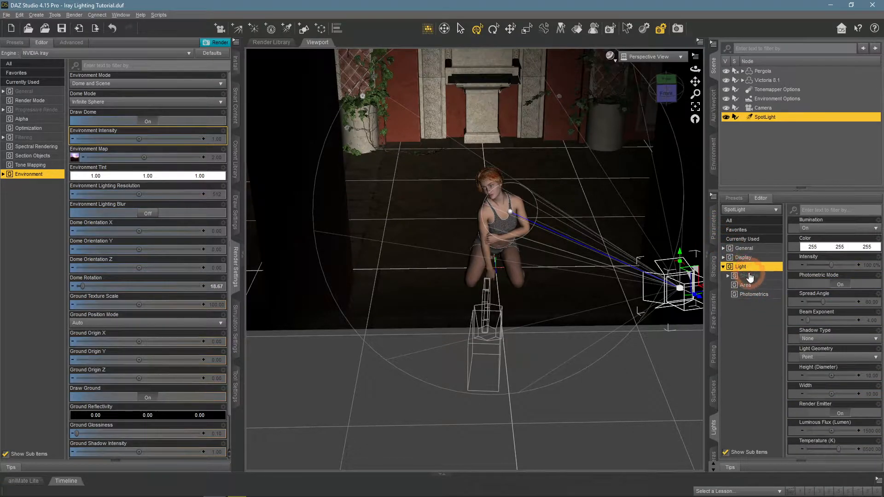
- Frame the kneeling figure closely and switch the viewport to an Iray preview
mouse_move(695, 84)
left_mouse_down()
mouse_move(717, 82)
mouse_move(693, 69)
mouse_move(690, 80)
left_mouse_up()
scroll(683, 104, "down", 2)
scroll(497, 250, "up", 5)
scroll(497, 250, "up", 2)
left_click(615, 59)
left_click(618, 174)
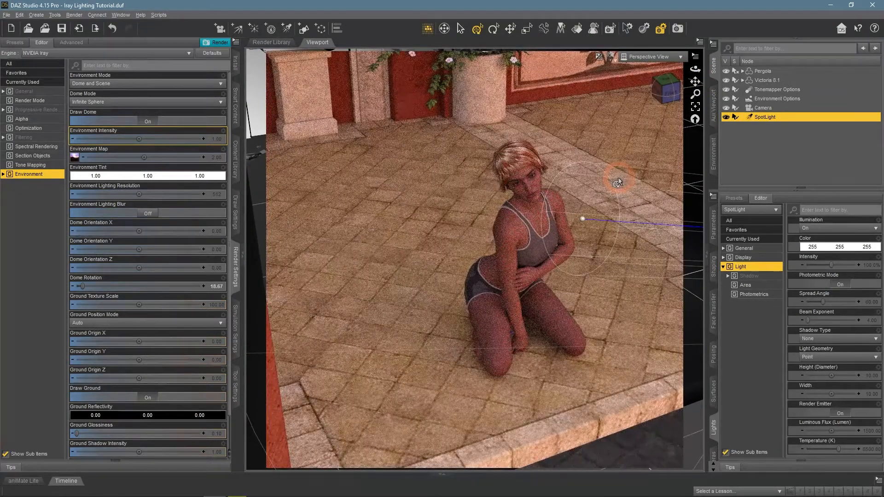
- Set the Environment Intensity to 0 and the spotlight's Luminous Flux to 400000 lumens
left_click(221, 137)
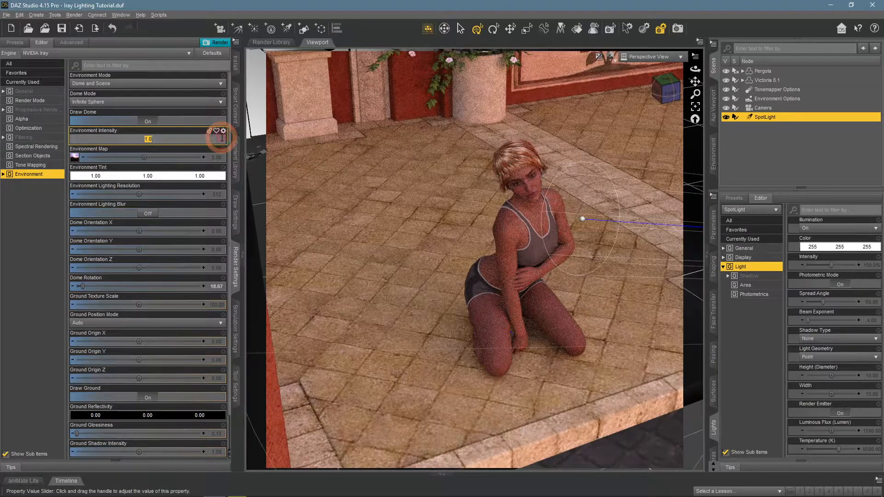
key("Return")
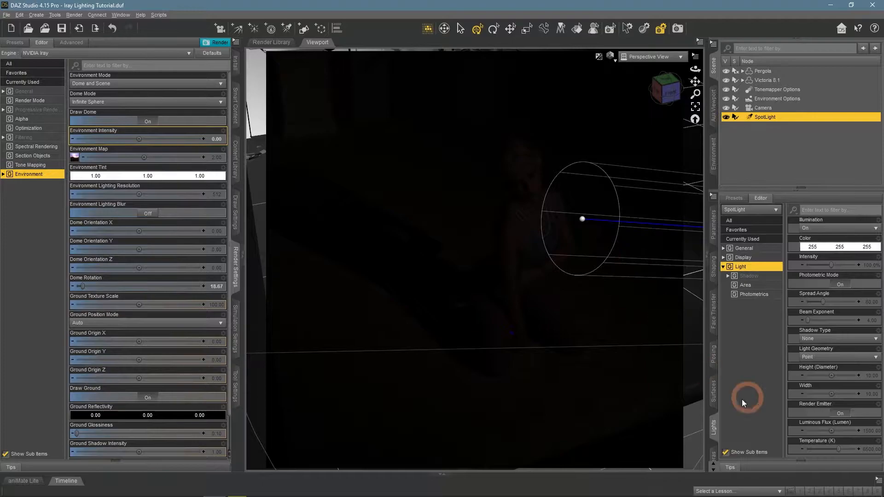
left_click(870, 432)
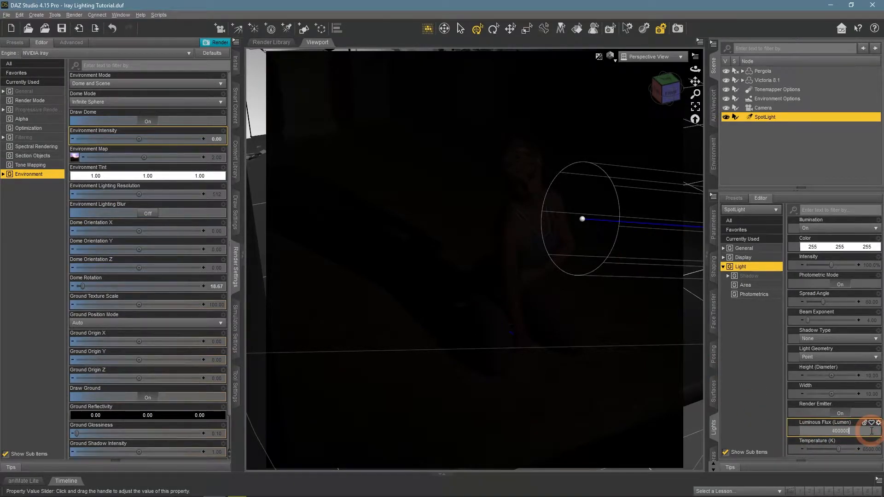
type("400000")
key("Return")
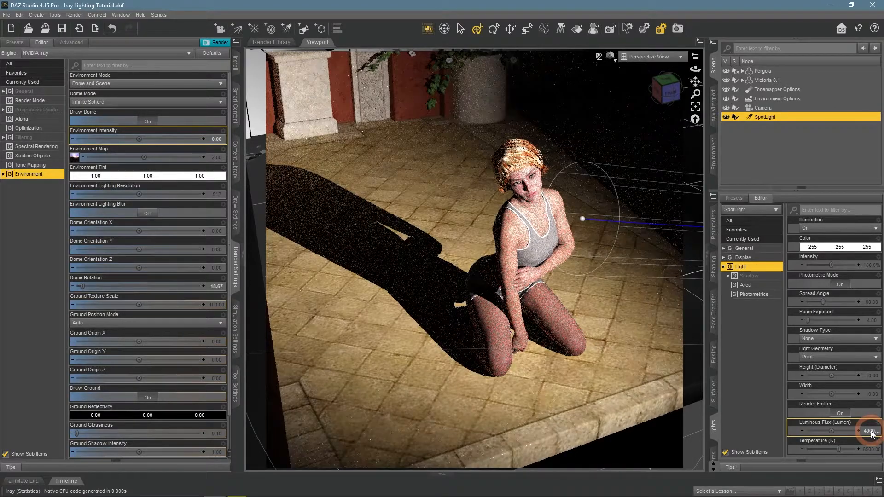
- Try the spotlight's Illumination as Diffuse Only, Specular Only and Off, and set it back to On
mouse_move(695, 70)
left_mouse_down()
mouse_move(691, 77)
mouse_move(695, 70)
left_mouse_up()
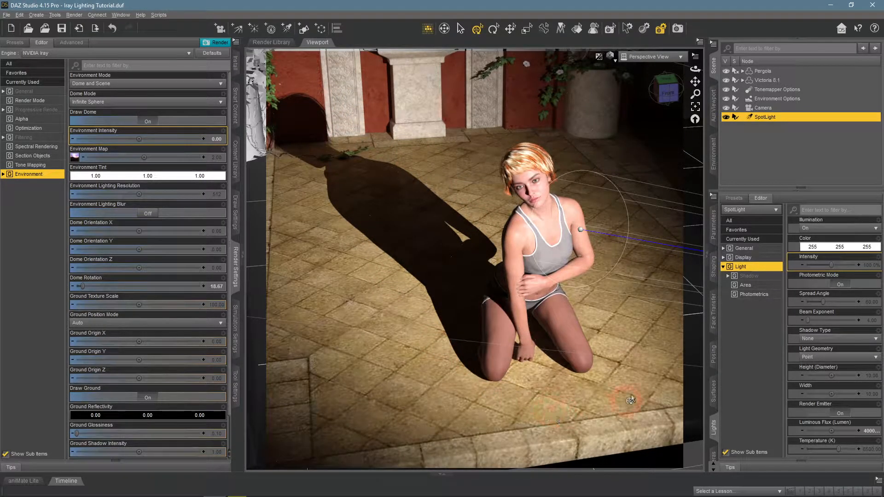
left_click(824, 230)
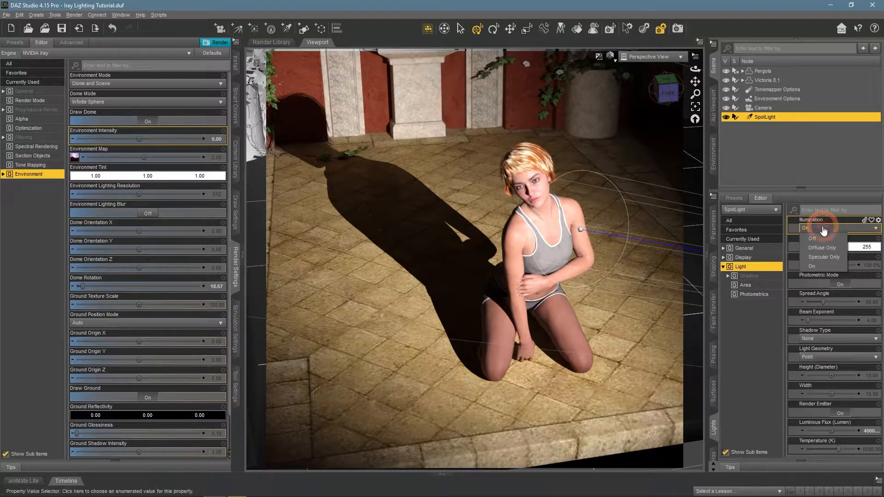
left_click(822, 248)
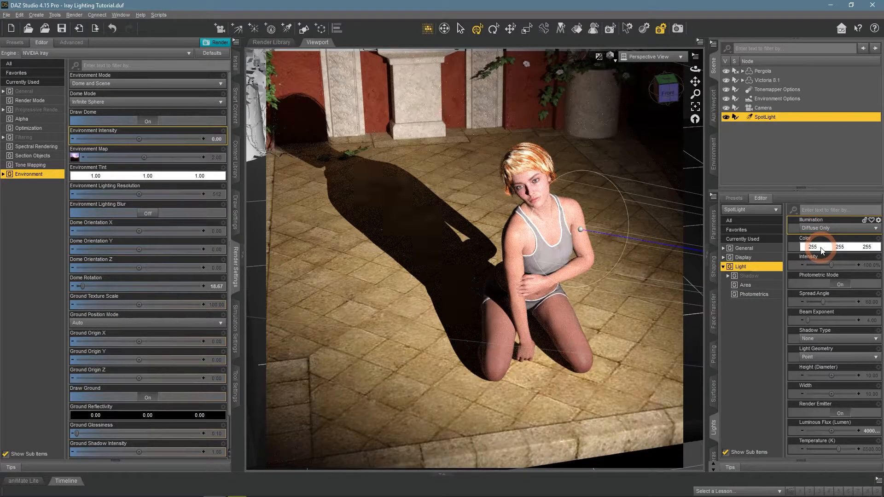
left_click(828, 229)
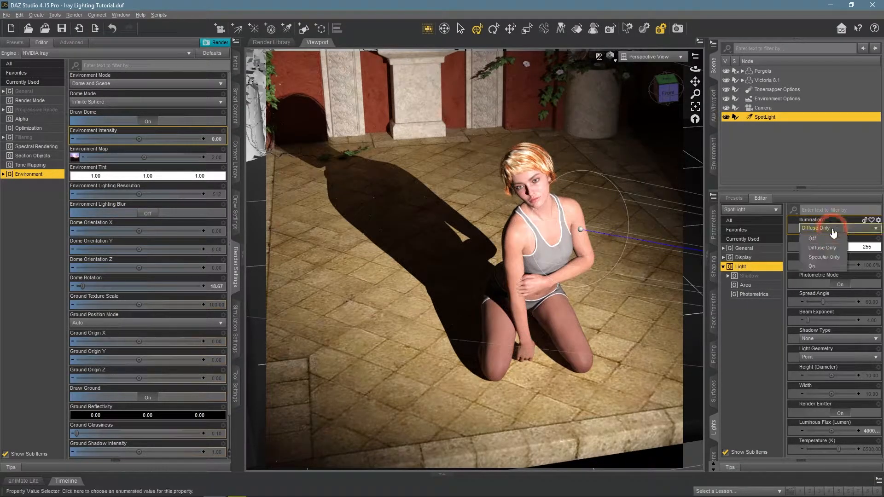
left_click(833, 258)
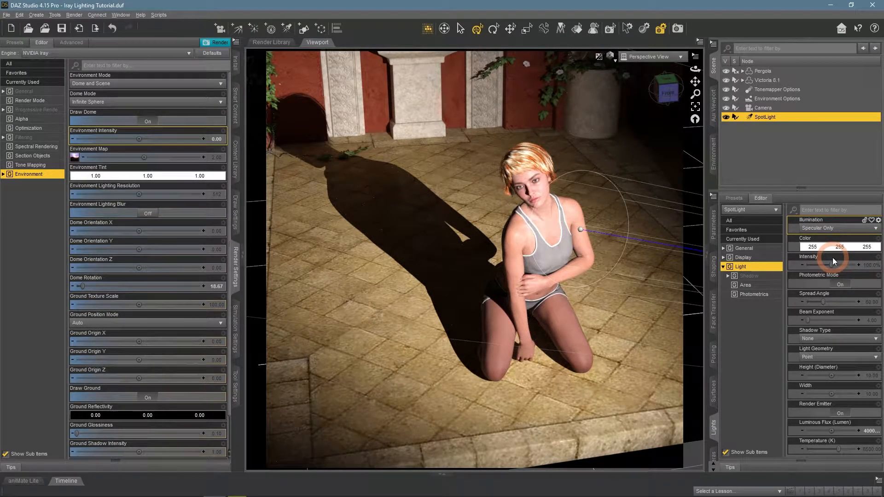
left_click(828, 230)
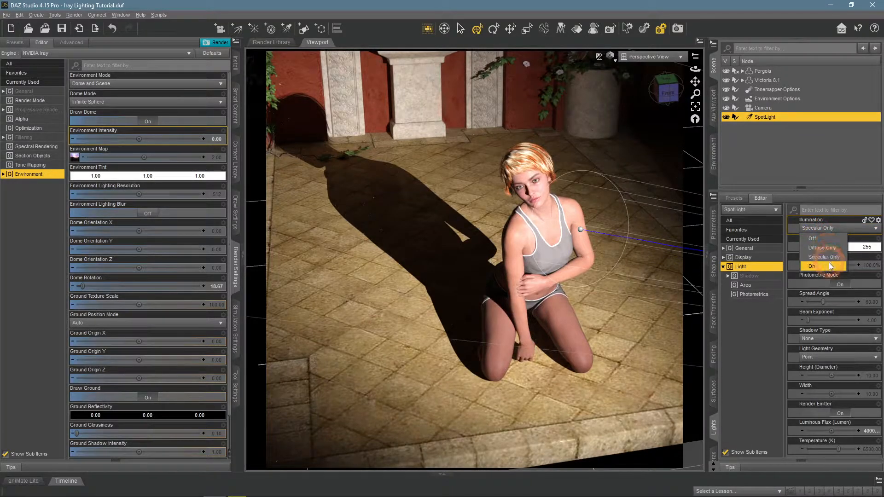
left_click(831, 239)
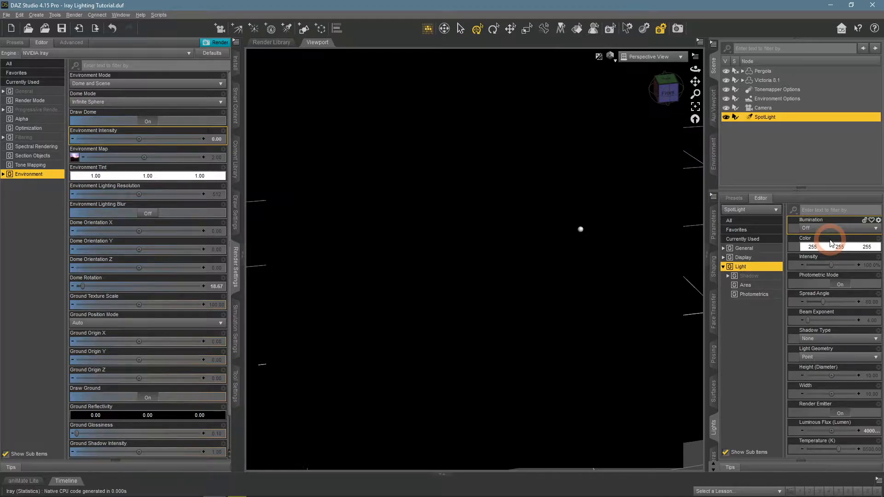
left_click(829, 229)
left_click(825, 265)
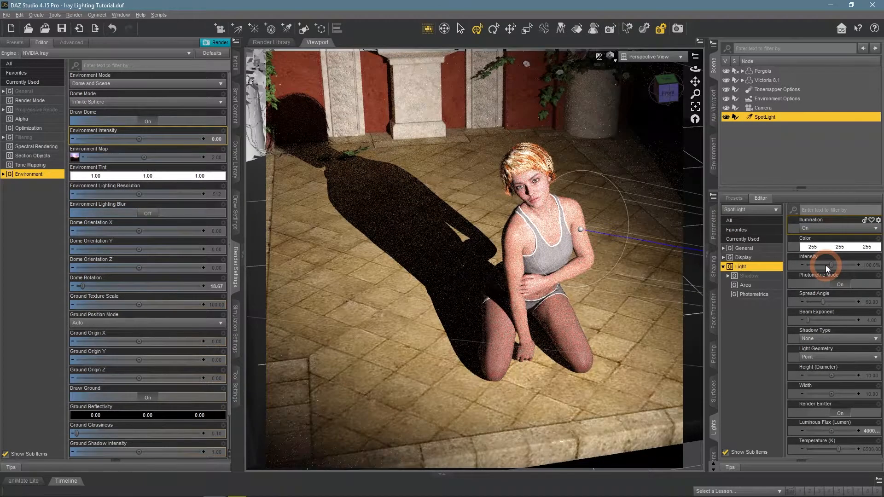
- Try a pale peach (255, 212, 194) and a cyan (32, 233, 255) spotlight colour, and restore white (255, 255, 255)
left_click(824, 249)
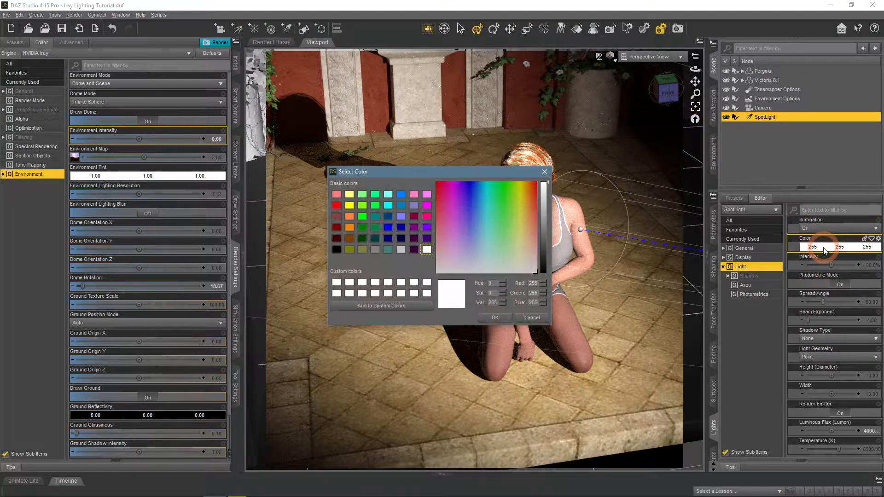
left_click(532, 251)
left_click(506, 322)
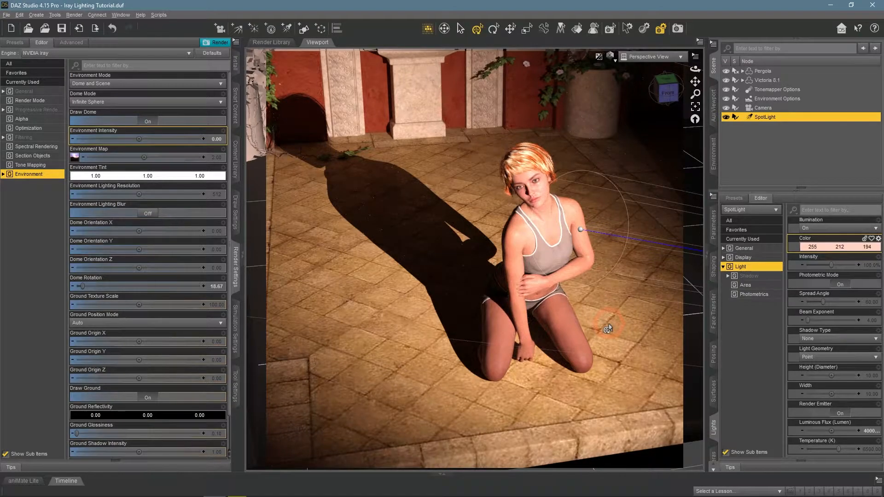
left_click(817, 247)
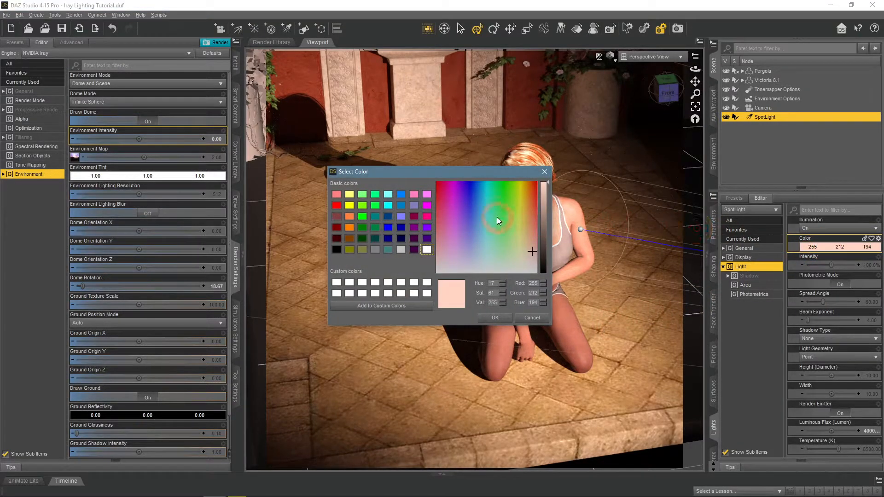
left_click(485, 193)
left_click(480, 321)
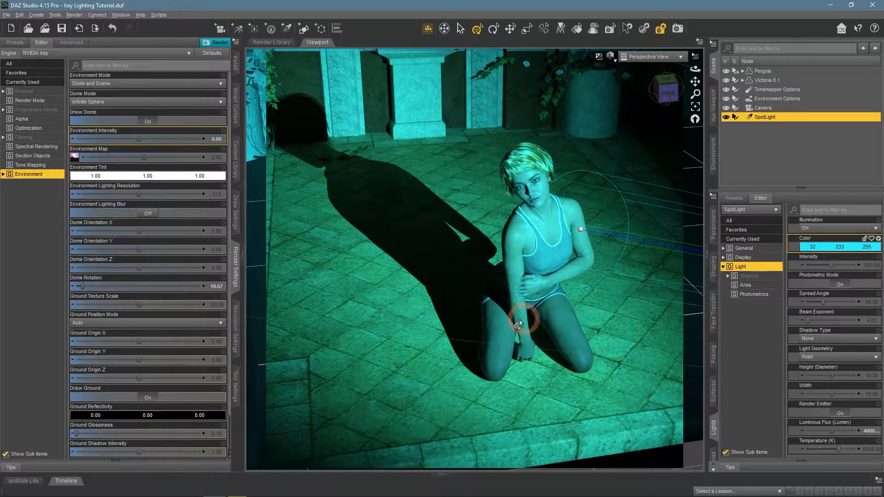
left_click(827, 247)
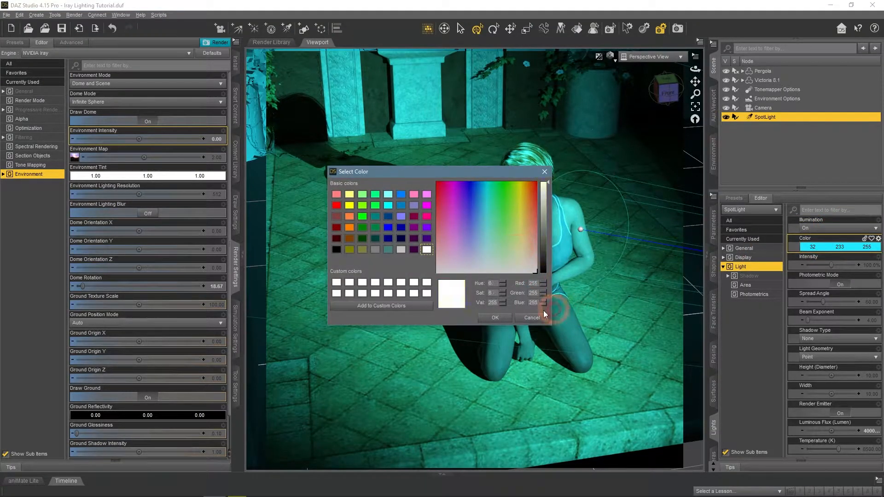
left_click(493, 321)
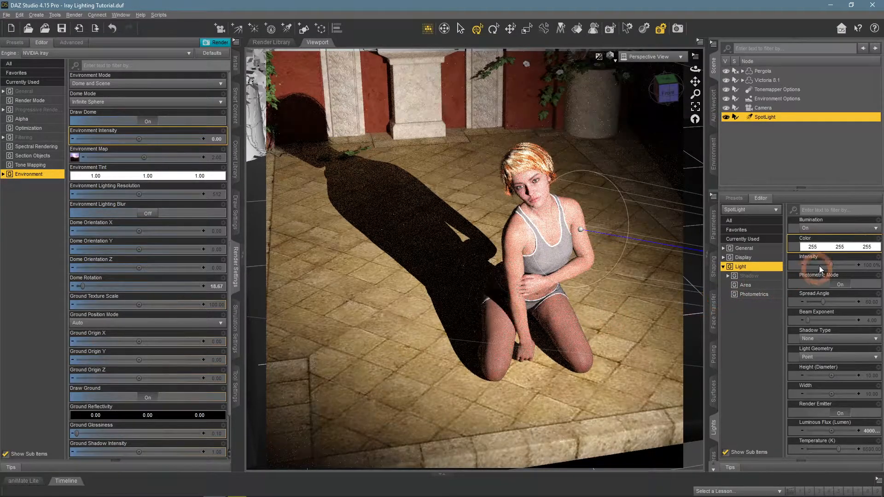
- Try spotlight Intensity values of 35.2%, 11.1% and 194.4%, and reset the Intensity to its default
mouse_move(819, 269)
left_mouse_down()
mouse_move(827, 266)
mouse_move(804, 270)
mouse_move(815, 265)
left_mouse_up()
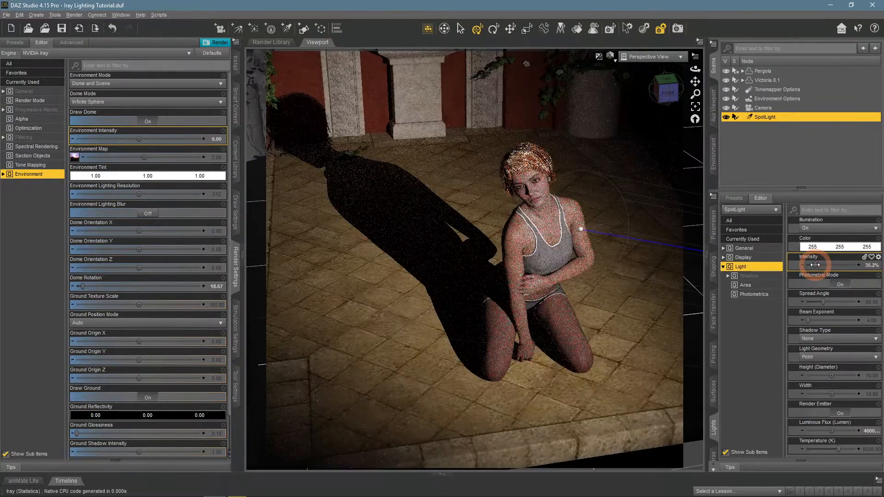
left_click_drag(815, 265, 809, 266)
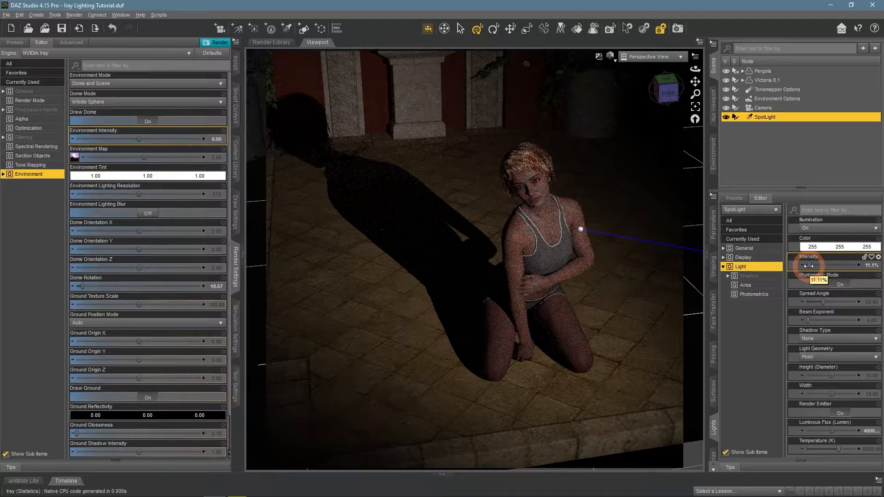
left_click_drag(809, 266, 854, 267)
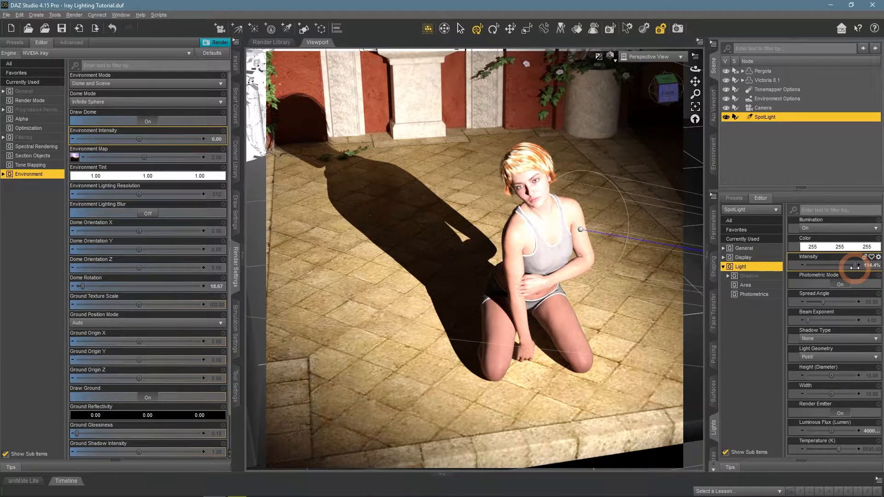
left_click(879, 258)
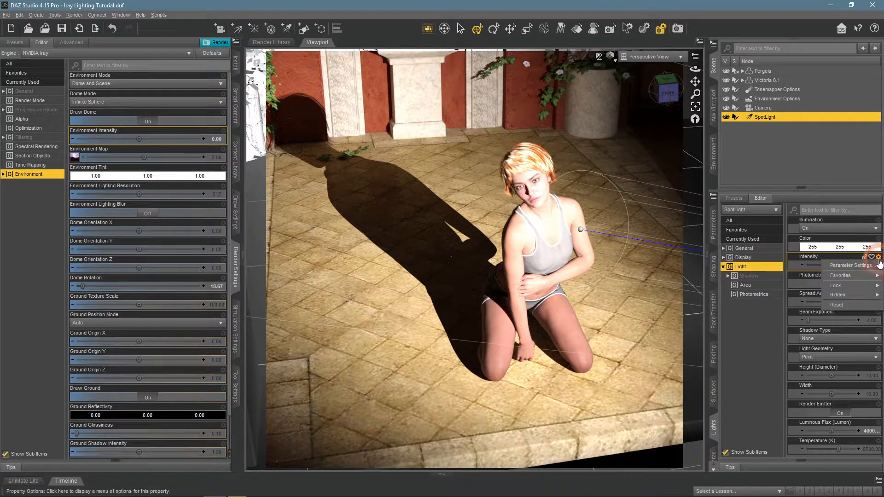
left_click(870, 305)
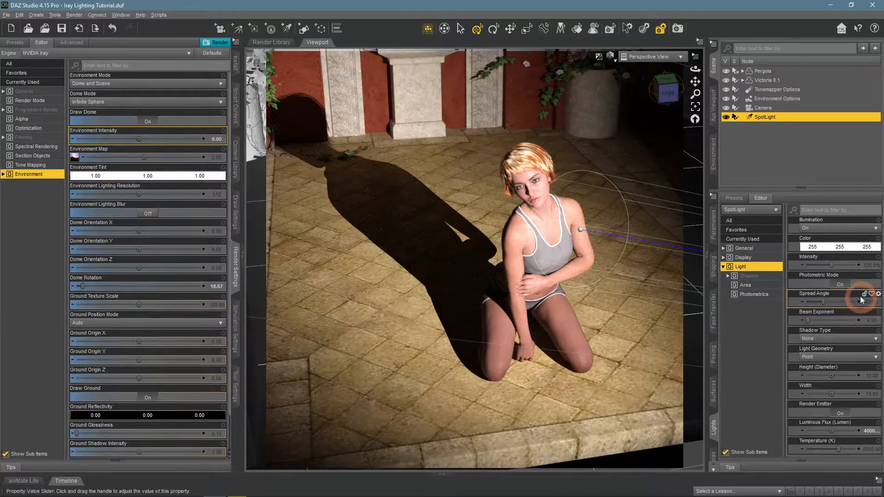
- Turn the spotlight's Photometric Mode off and switch it back on
left_click(842, 286)
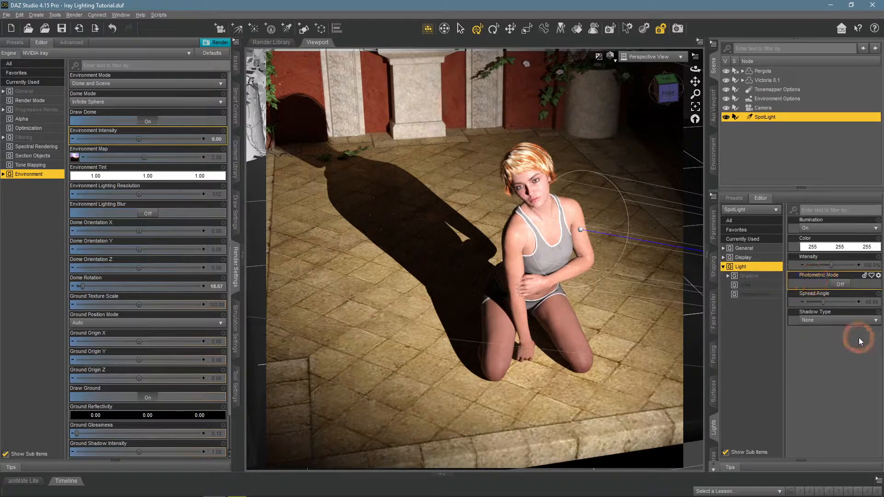
left_click(839, 284)
left_click(840, 286)
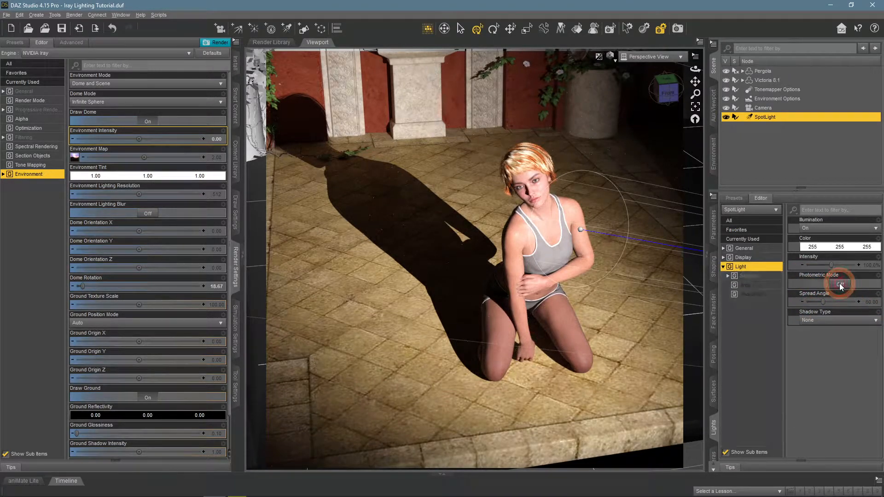
left_click(842, 286)
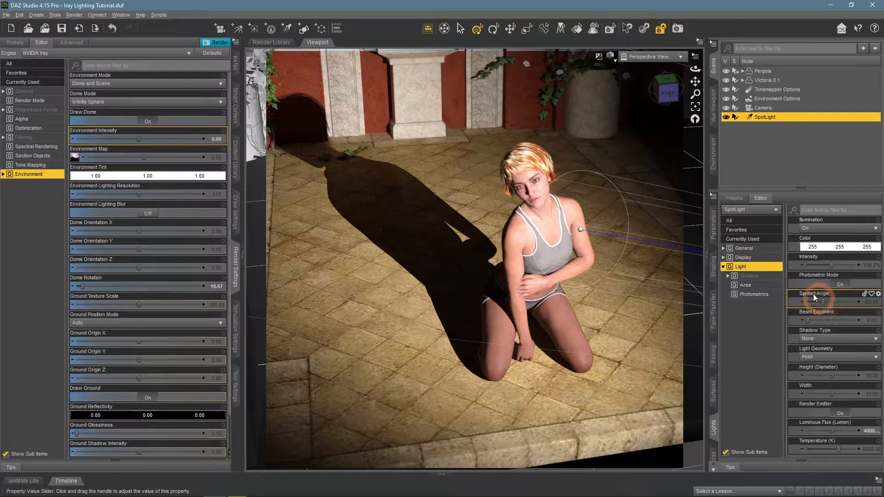
- Set the spotlight's Spread Angle to 38.33 while looking through the light, and return to the Perspective View
left_click_drag(692, 82, 588, 211)
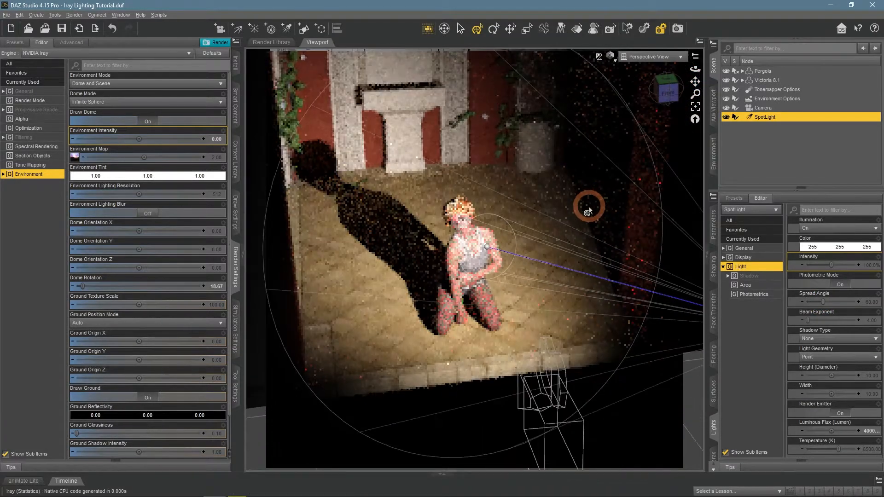
scroll(588, 211, "down", 1)
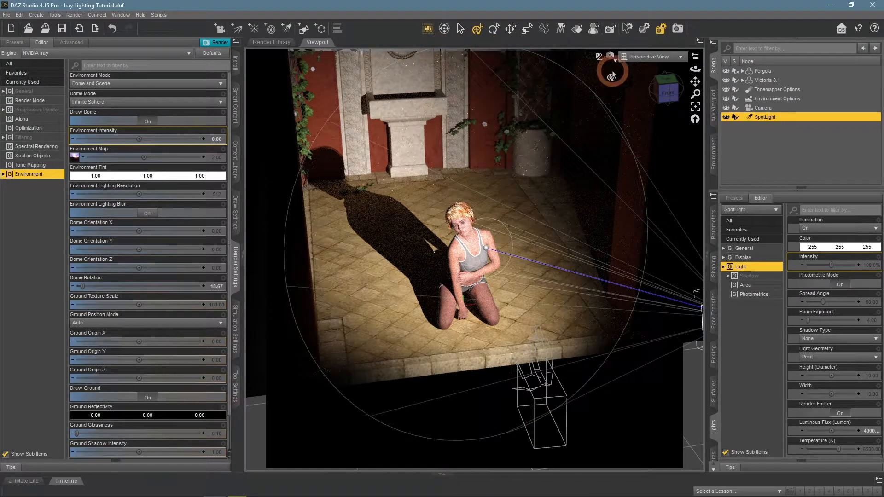
left_click(647, 57)
left_click(651, 144)
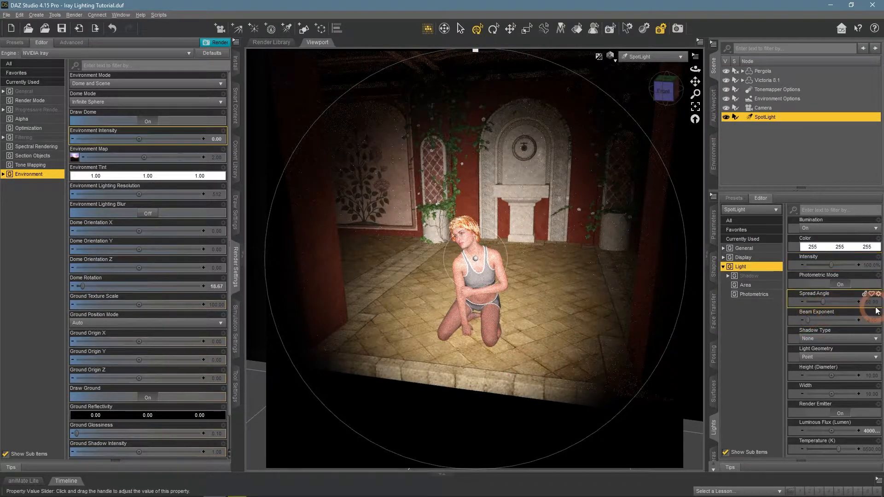
left_click_drag(823, 301, 817, 301)
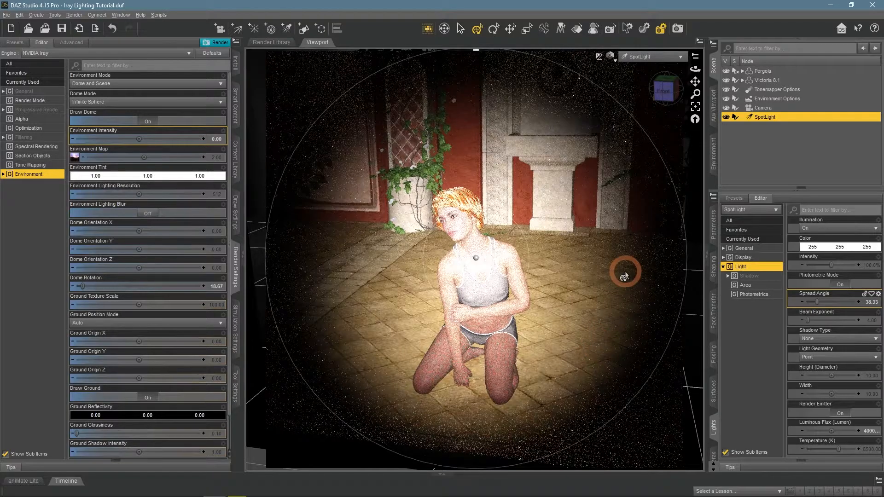
left_click(647, 57)
left_click(647, 47)
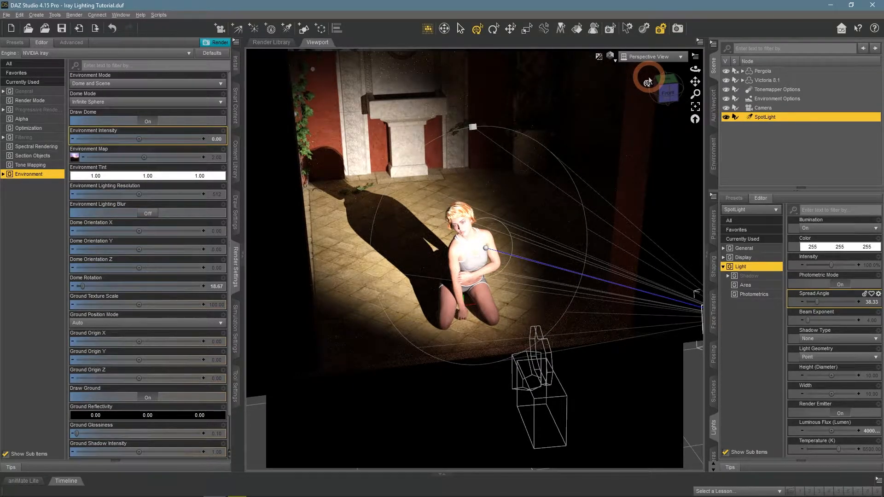
- Widen the spotlight's Spread Angle to 91.67 and on to 180
left_click_drag(821, 302, 832, 303)
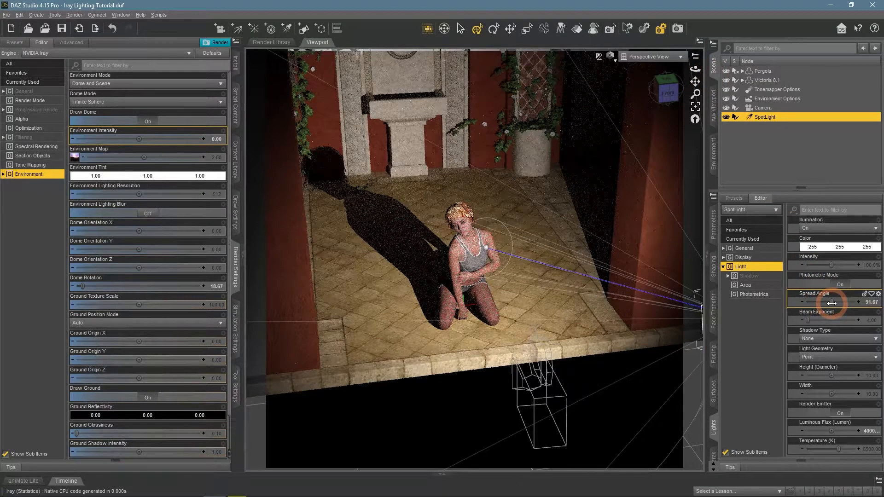
left_click_drag(831, 302, 855, 302)
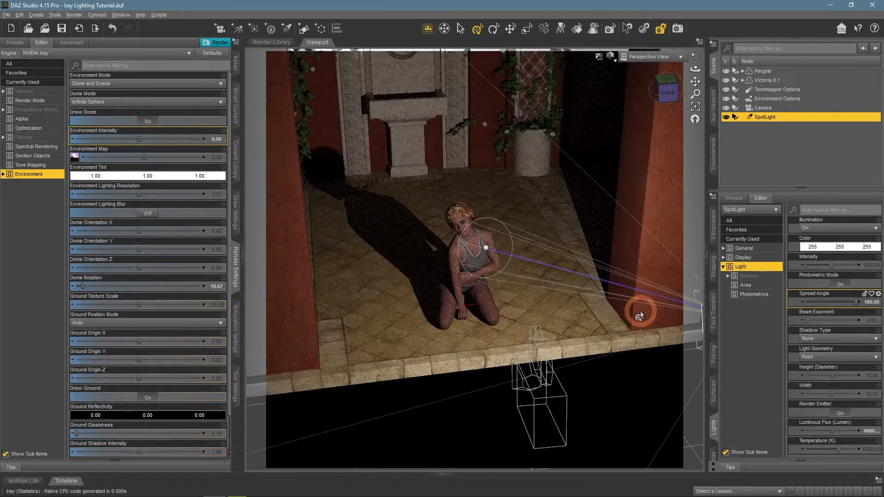
scroll(623, 308, "down", 5)
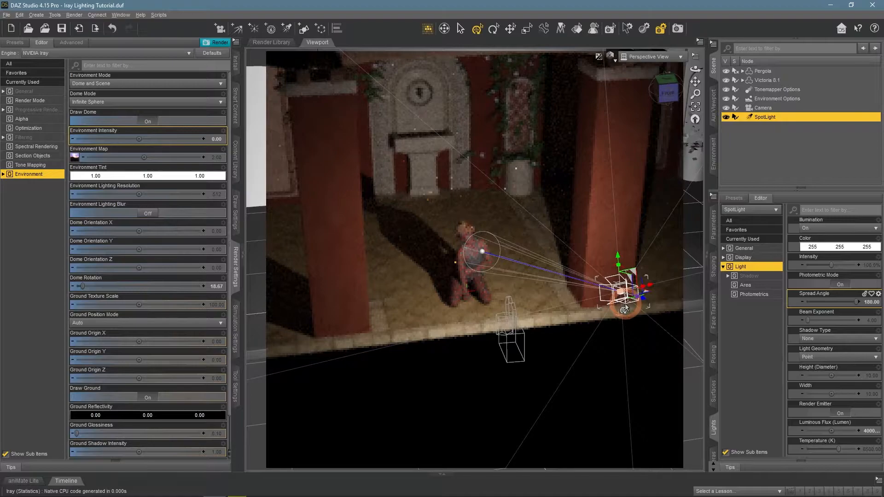
- Narrow the spotlight's Spread Angle to 26.67 to compare the beam on the figure, and reset it to its default
left_click_drag(819, 301, 814, 302)
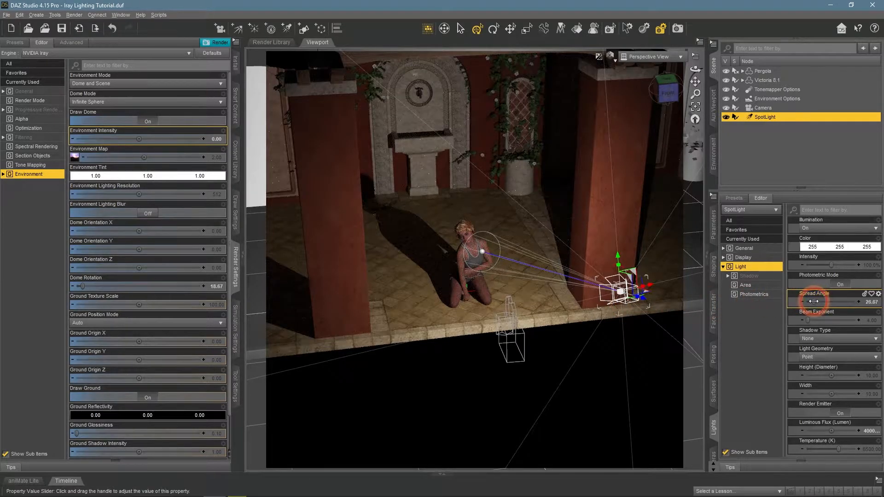
scroll(592, 316, "up", 5)
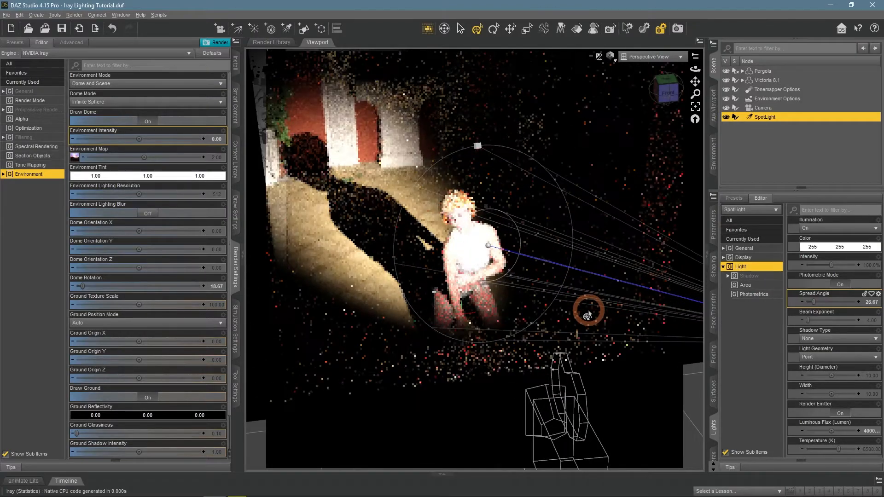
scroll(588, 316, "up", 2)
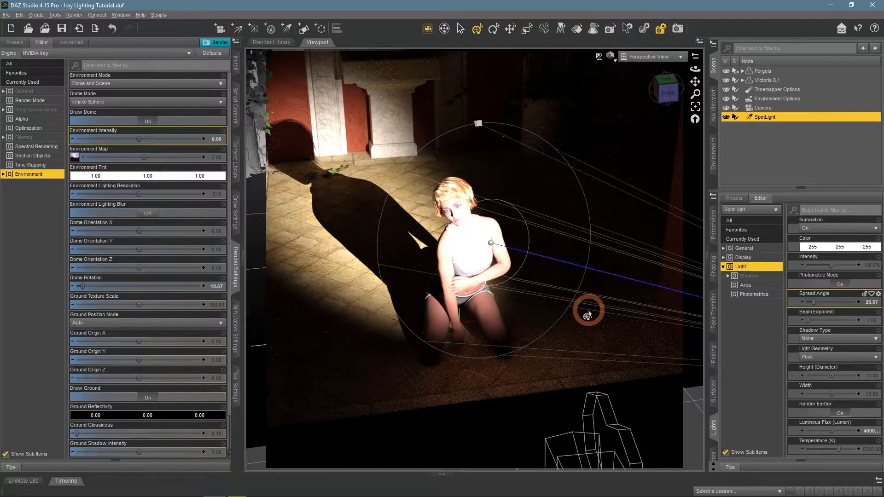
left_click(878, 293)
left_click(876, 341)
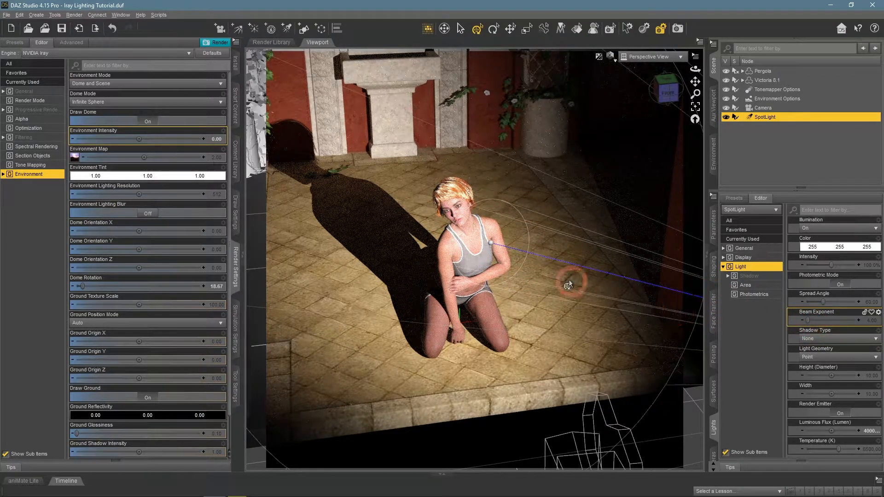
- Raise the spotlight's Beam Exponent to 39.50 and on to 100, and look at the beam through the SpotLight view
left_click_drag(808, 321, 825, 321)
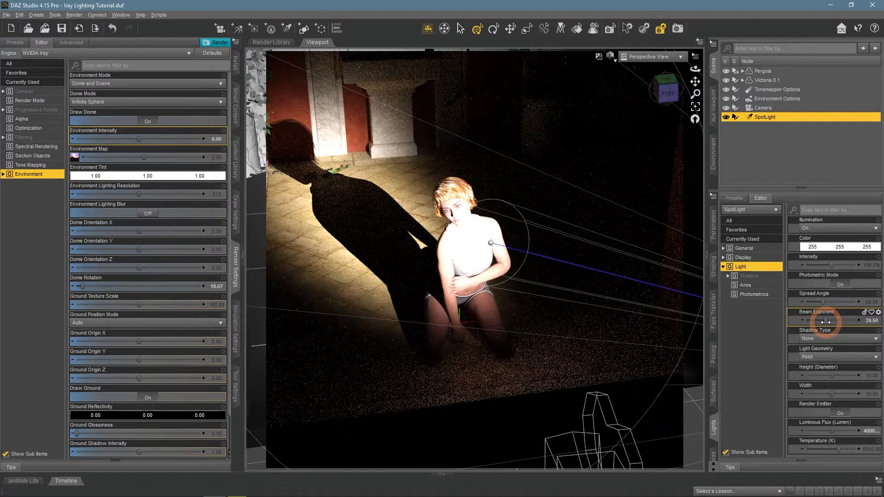
left_click_drag(826, 322, 858, 321)
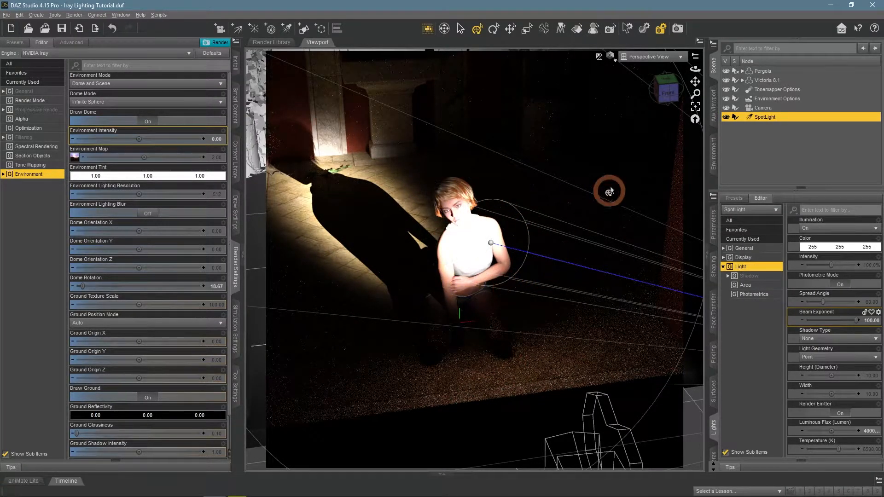
left_click(631, 56)
left_click(638, 145)
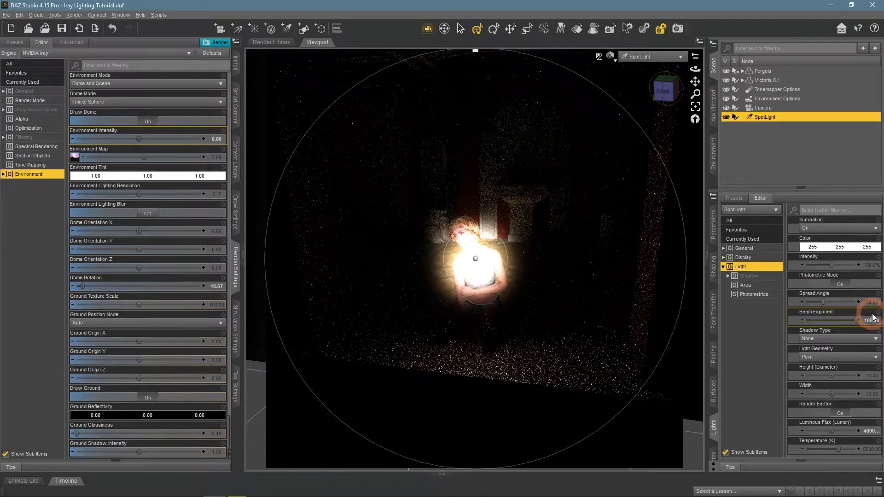
- Lower the spotlight's Beam Exponent to 1, and raise it to 2 to compare the falloff
left_click_drag(872, 321, 780, 322)
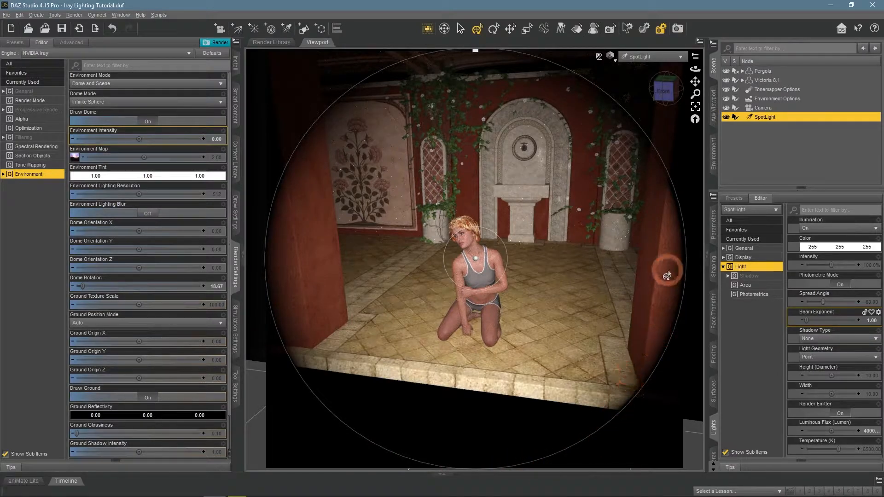
left_click(870, 321)
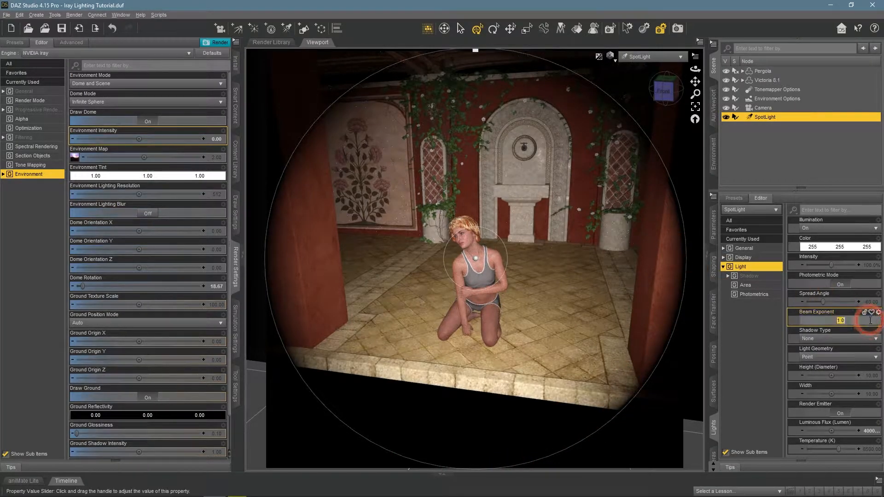
type("2")
key("Return")
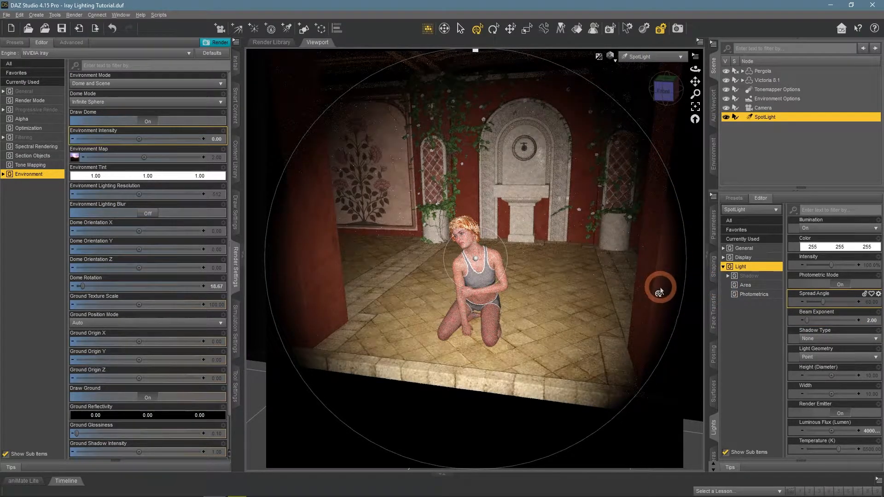
- Set the spotlight's Beam Exponent to 4 and switch the viewport to the Camera view
left_click(872, 322)
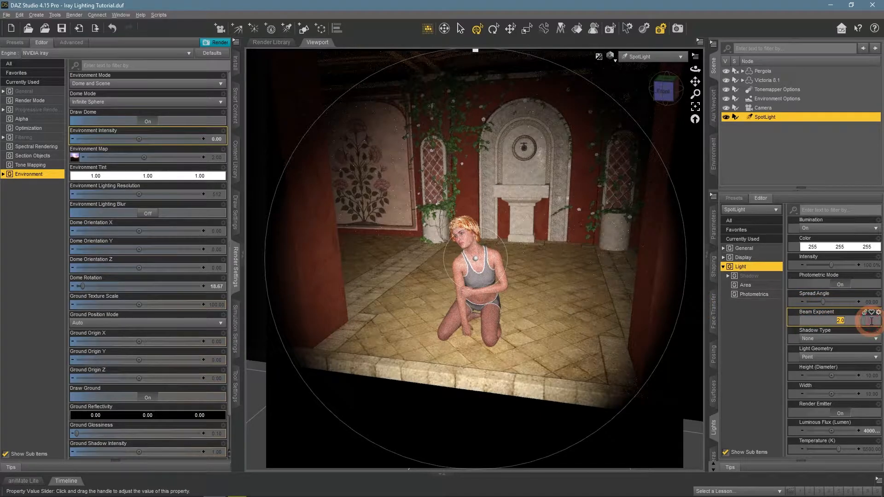
type("4")
key("Return")
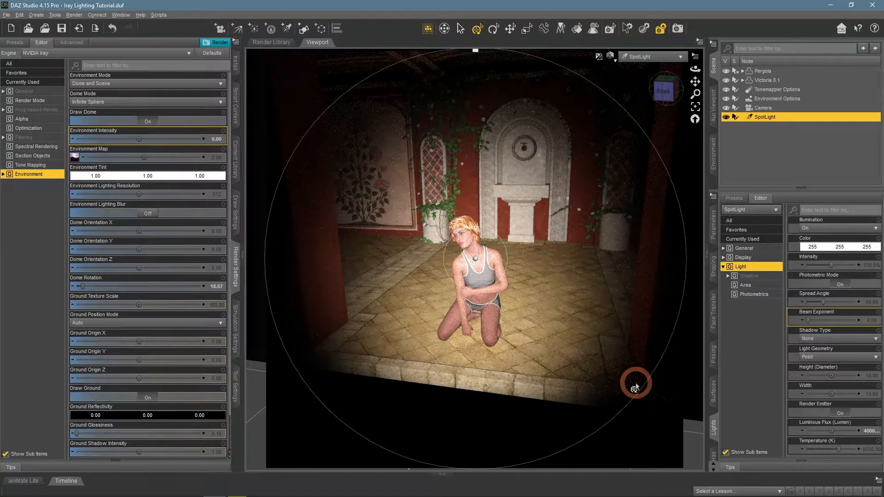
left_click(654, 62)
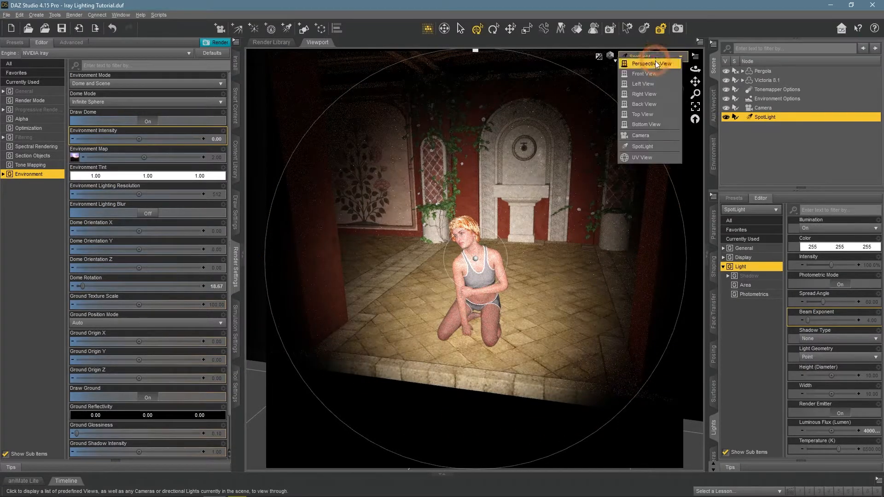
left_click(650, 135)
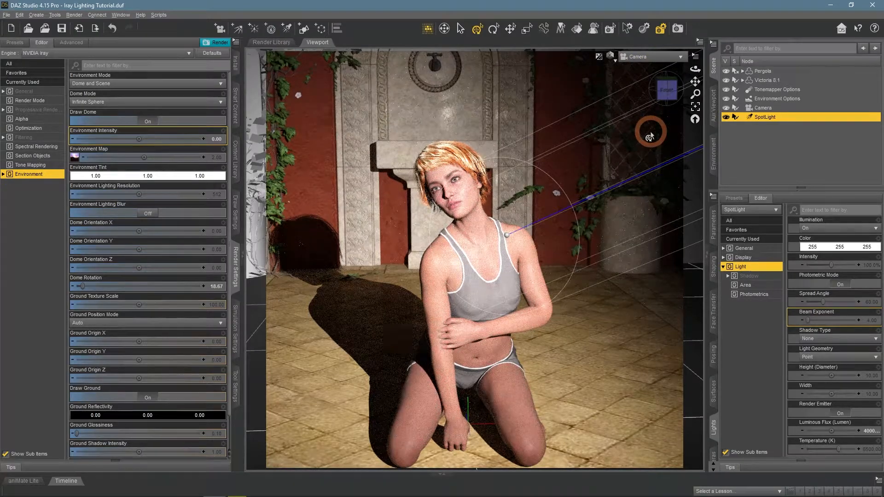
- Try the spotlight's Shadow Type as Deep Shadow Map and Raytraced (Software Only), and return it to None
left_click(804, 332)
left_click(823, 339)
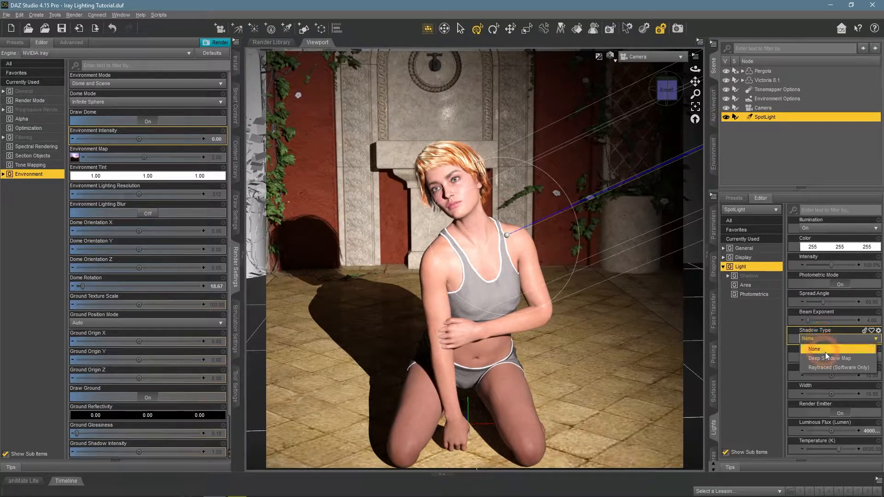
left_click(824, 356)
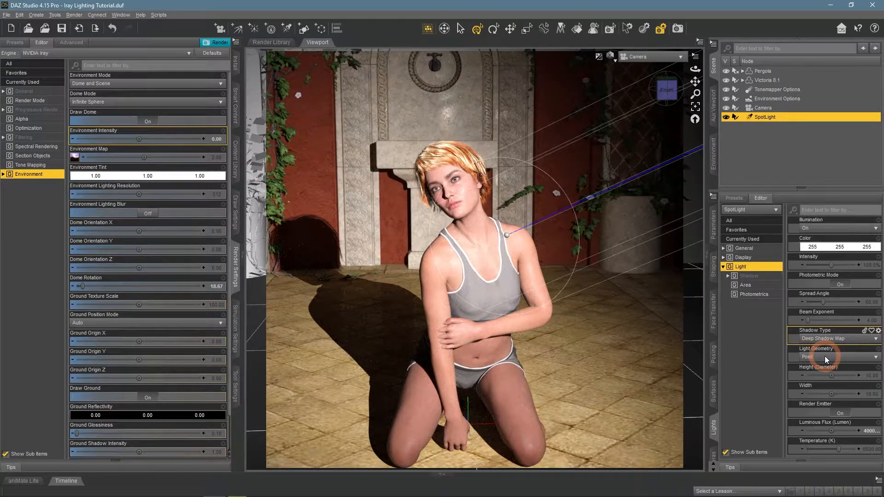
left_click(839, 339)
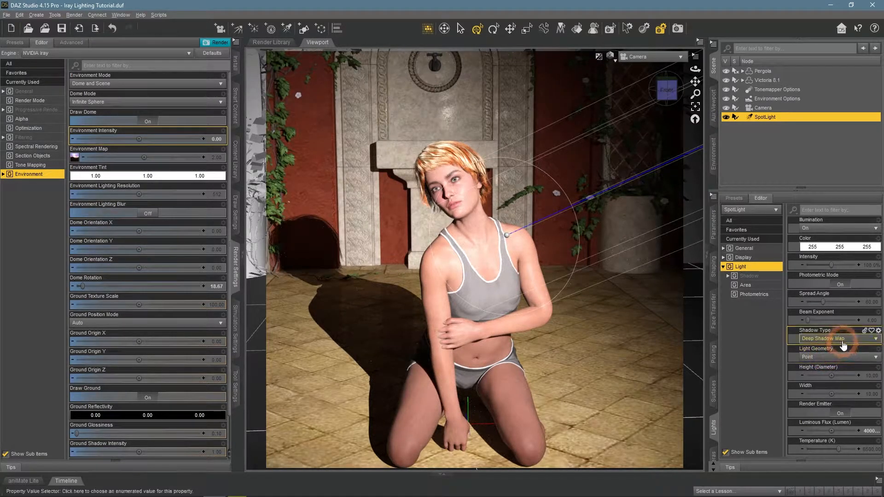
left_click(842, 368)
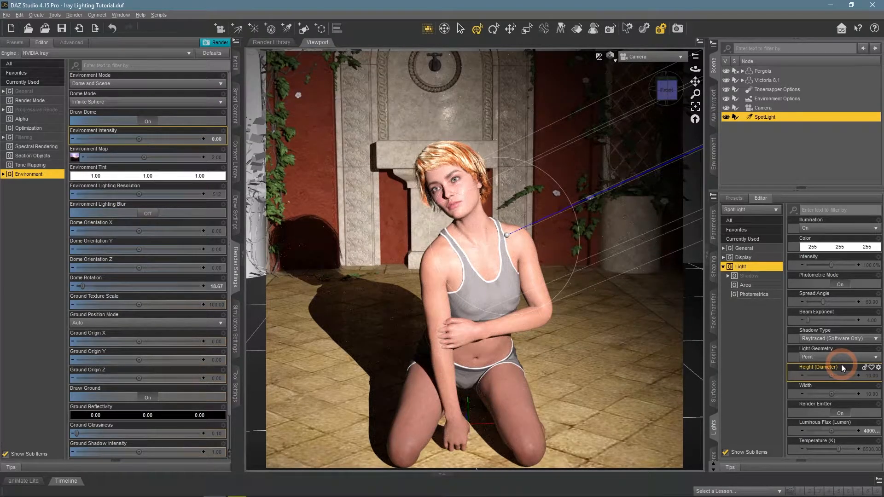
left_click(839, 341)
left_click(840, 347)
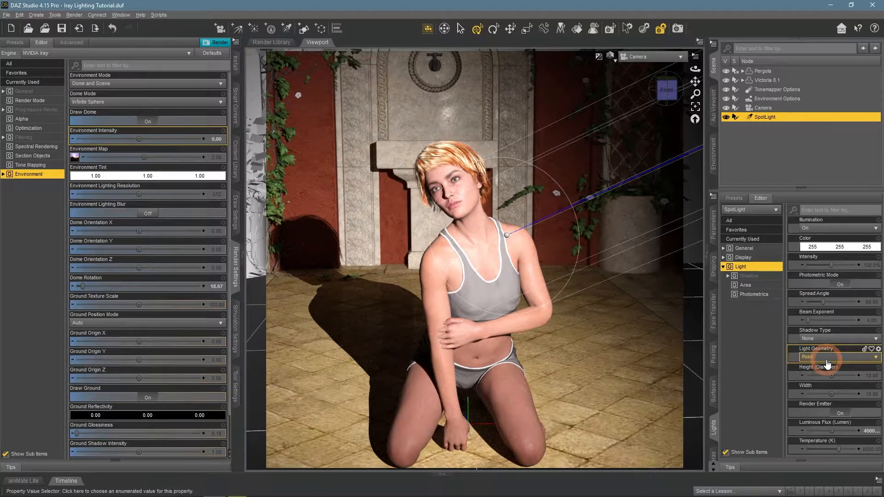
- Change the spotlight's Light Geometry to Rectangle with a Height of 50 and a Width of 50
left_click(828, 357)
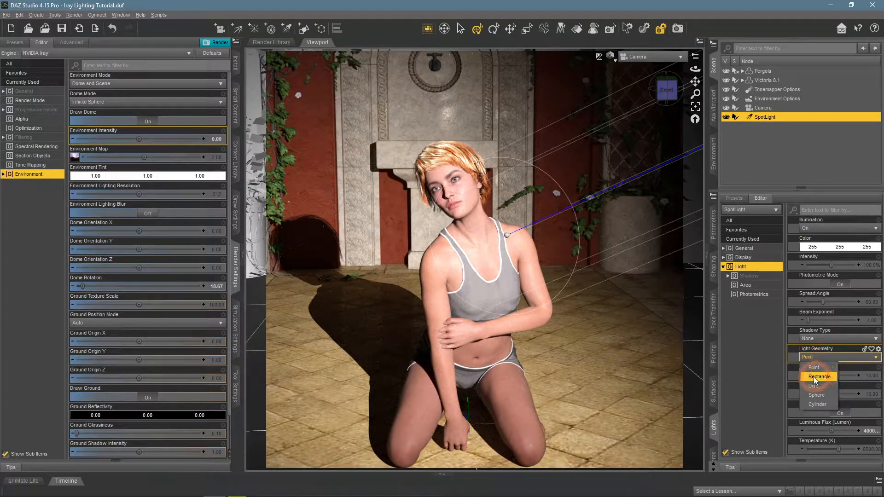
left_click(820, 377)
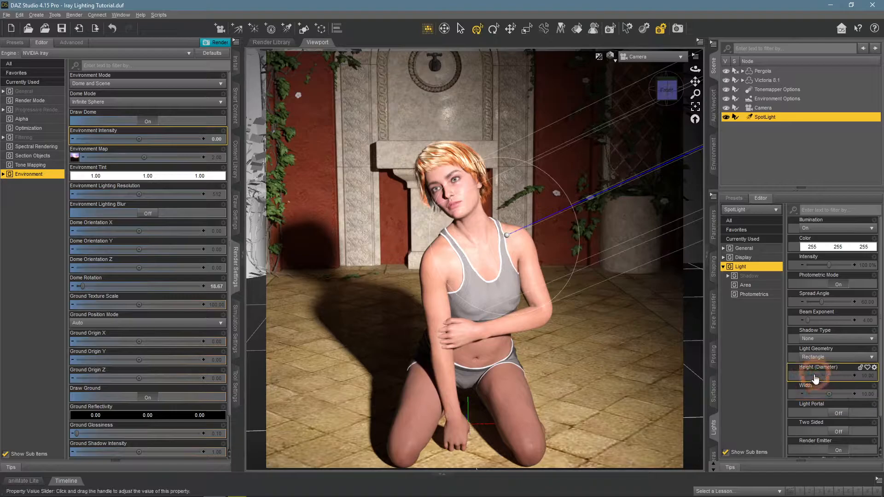
left_click(870, 377)
type("50")
key("Return")
left_click(870, 395)
type("50")
key("Return")
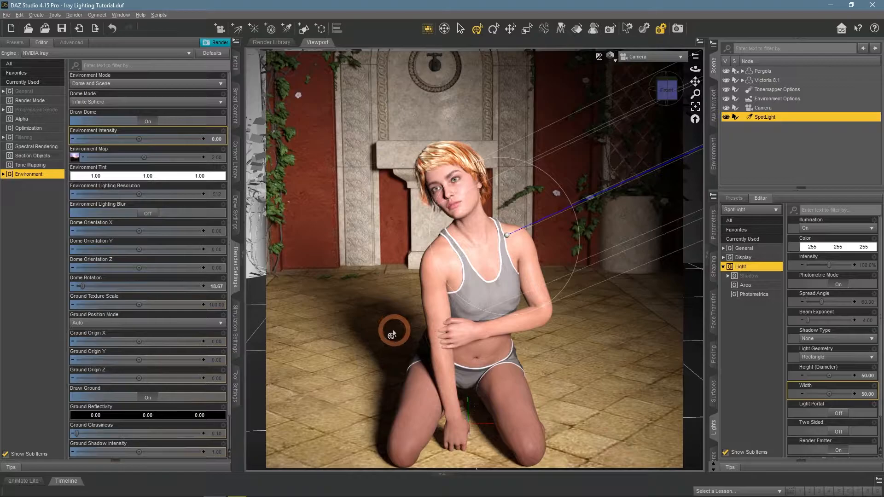
- Switch the spotlight's Light Geometry to Disc and on to Sphere to compare the shadows
left_click(818, 358)
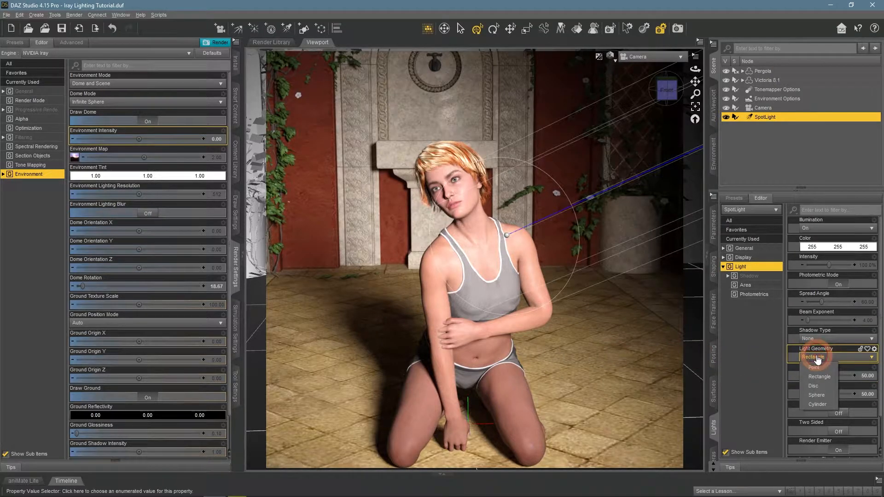
left_click(824, 384)
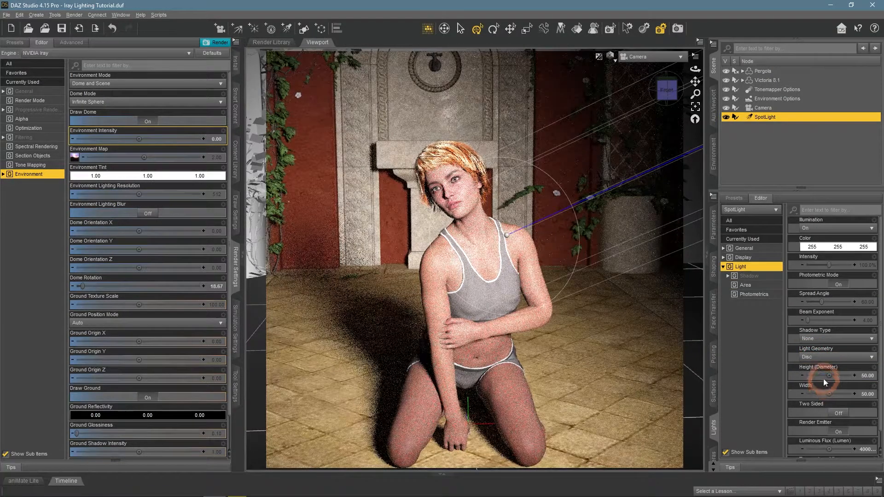
left_click(822, 357)
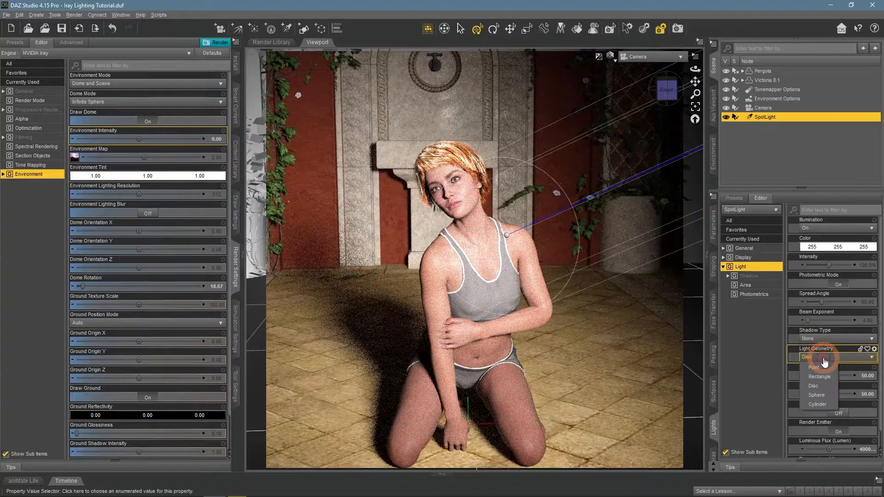
left_click(824, 394)
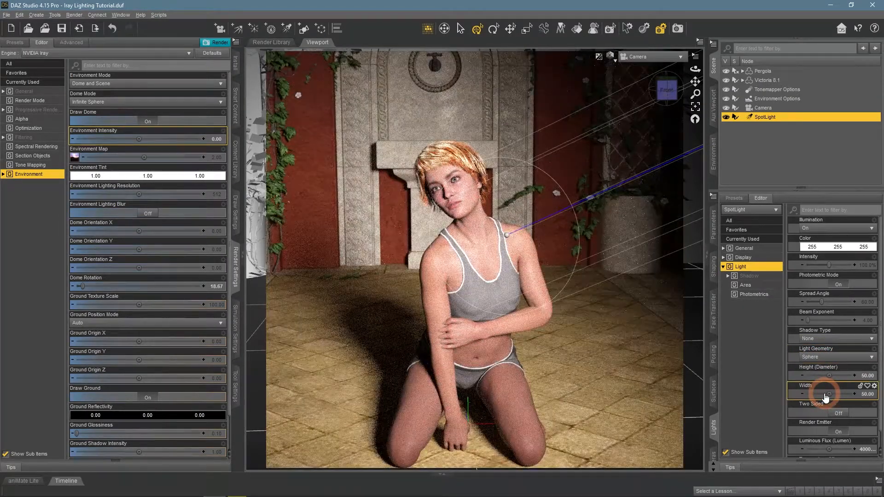
mouse_move(824, 395)
- Show the light source from behind the figure in Perspective View, and change its Light Geometry to Rectangle, Disc and Cylinder in turn
left_click(637, 59)
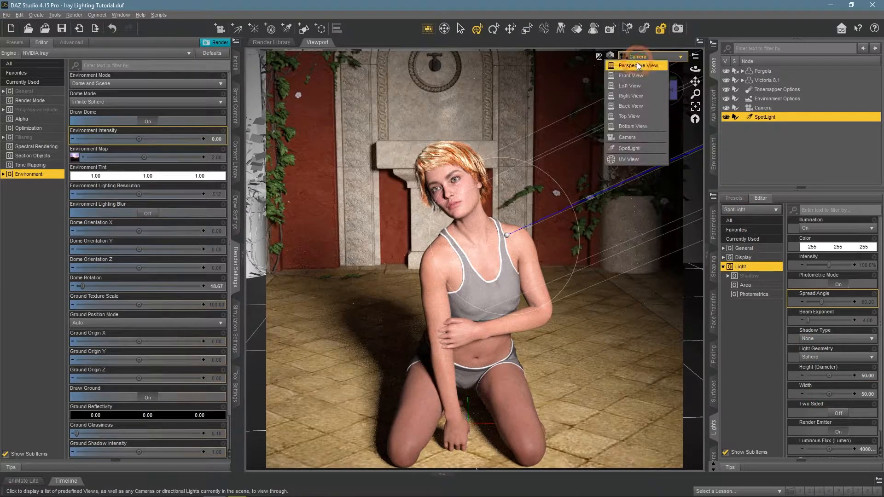
left_click(636, 65)
left_click_drag(694, 69, 598, 140)
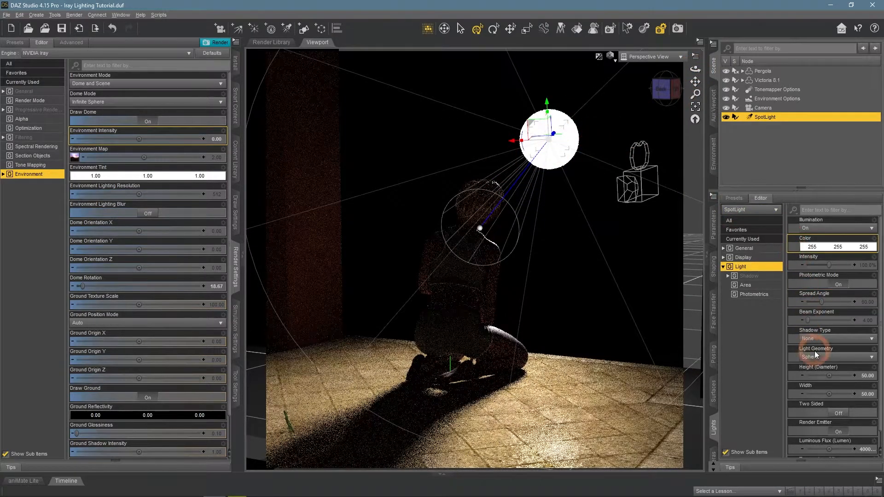
left_click(827, 362)
left_click(828, 372)
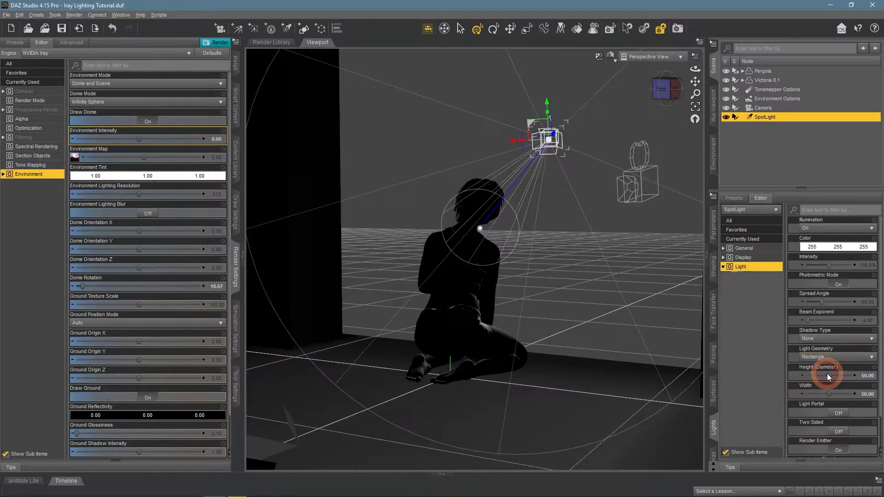
left_click(828, 358)
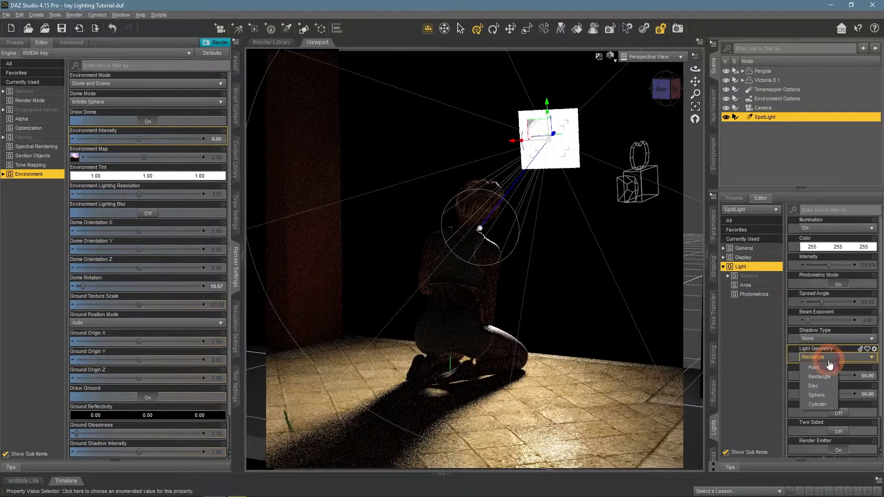
left_click(829, 385)
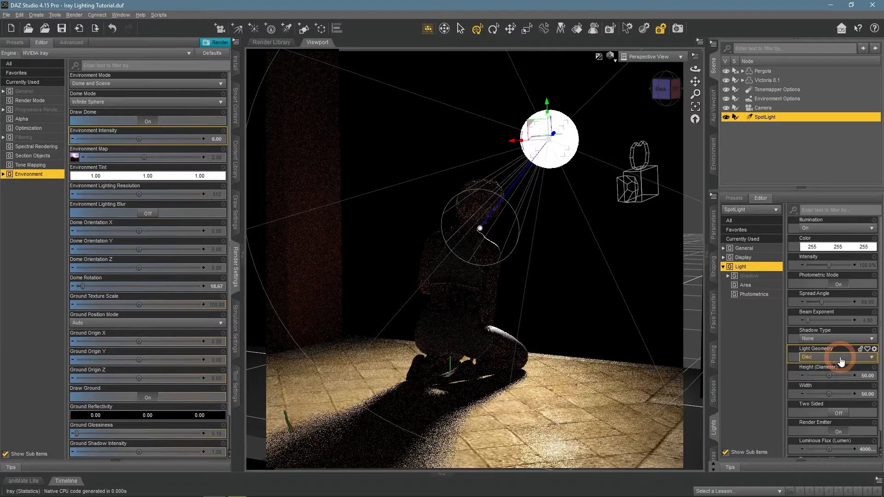
left_click(841, 362)
left_click(827, 401)
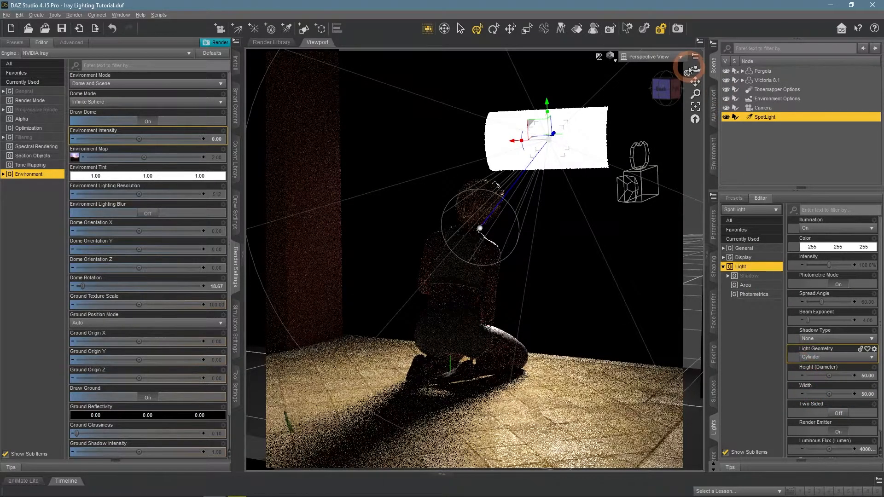
- Set the spotlight's Light Geometry to Rectangle, try a Height of 75, and return the Height to 50
left_click_drag(695, 68, 695, 69)
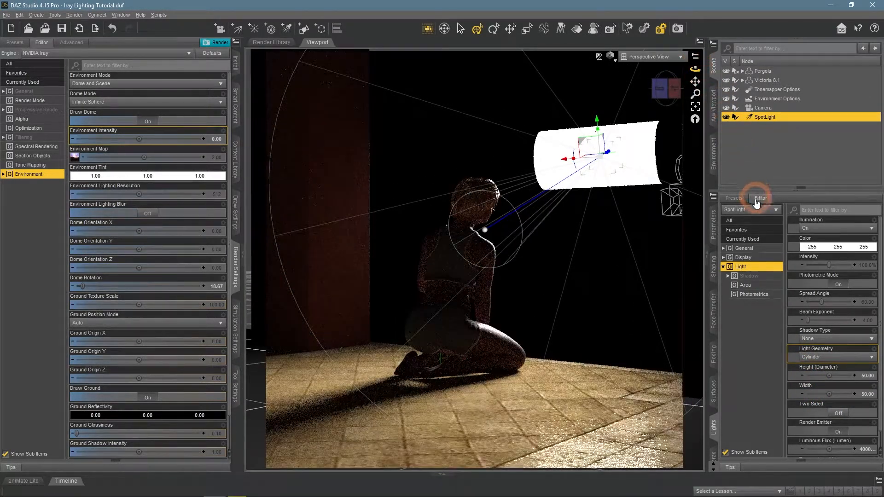
left_click(842, 357)
left_click(822, 374)
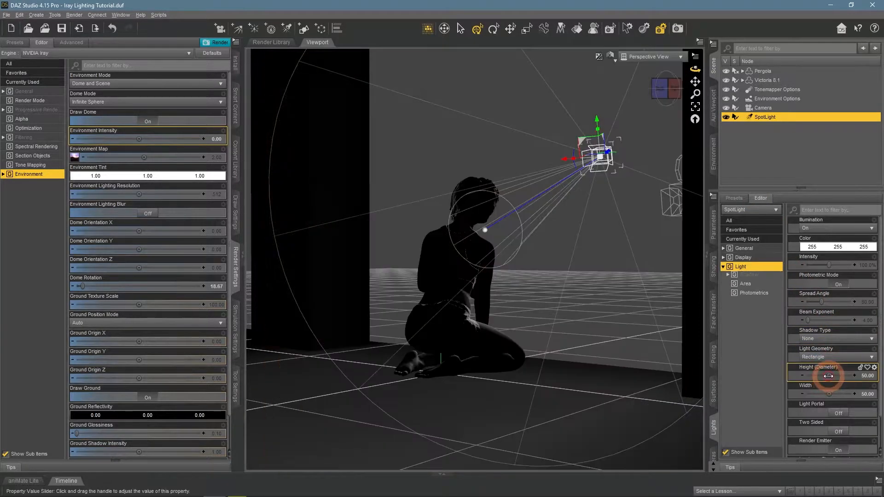
left_click(868, 375)
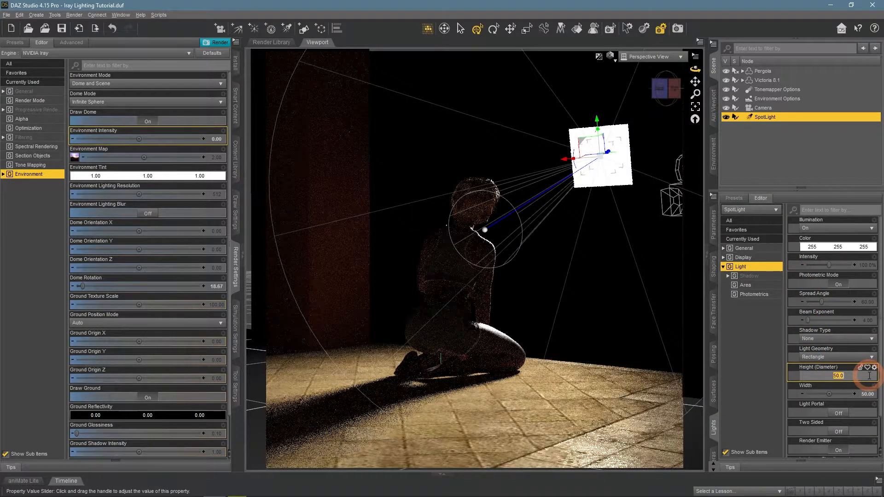
type("75")
key("Return")
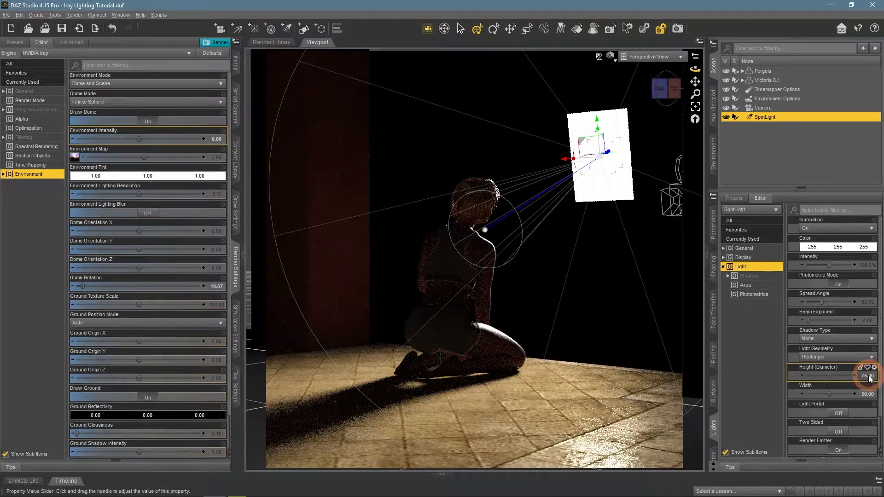
left_click(869, 376)
key("Return")
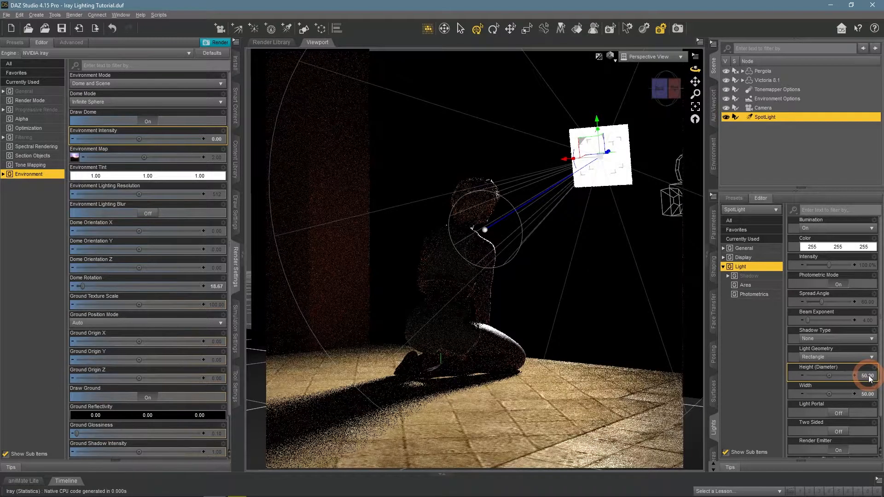
- Set the spotlight's Light Geometry back to Point and show the figure from the front again
left_click(853, 361)
left_click(837, 368)
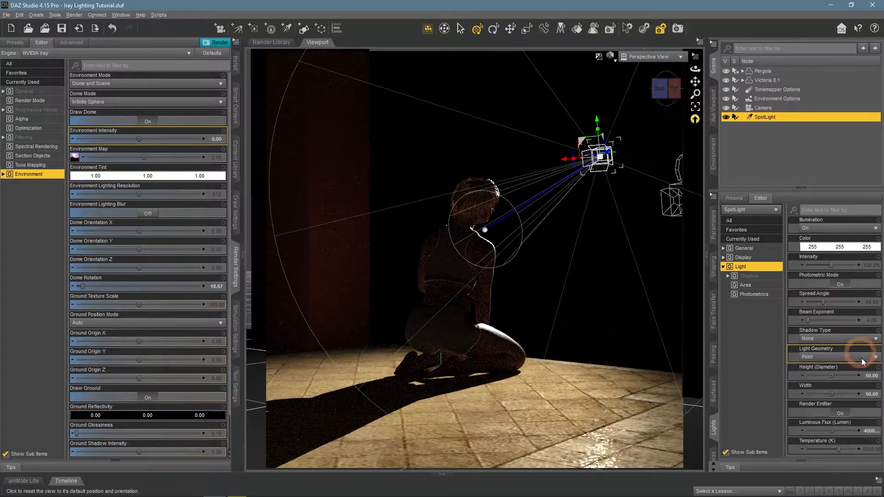
left_click_drag(696, 68, 698, 69)
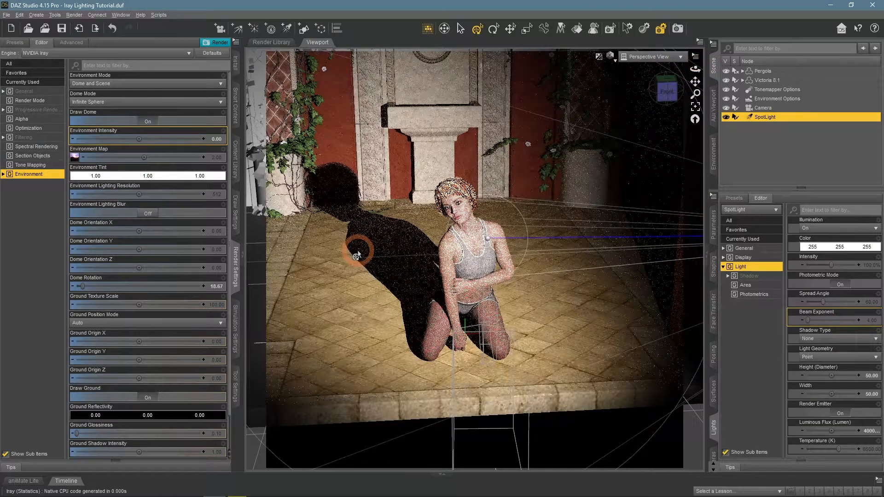
- Set the spotlight's Height (Diameter) and Width to 100 each
left_click(871, 376)
type("100")
key("Return")
left_click(873, 395)
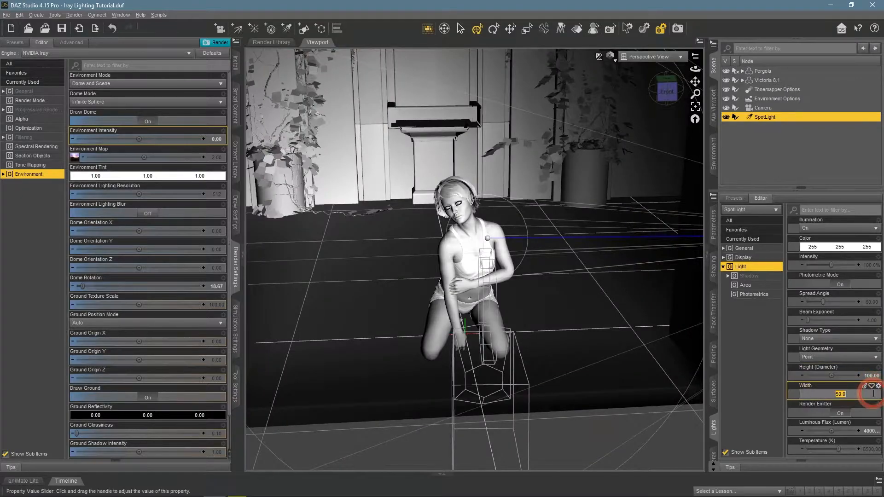
type("100")
key("Return")
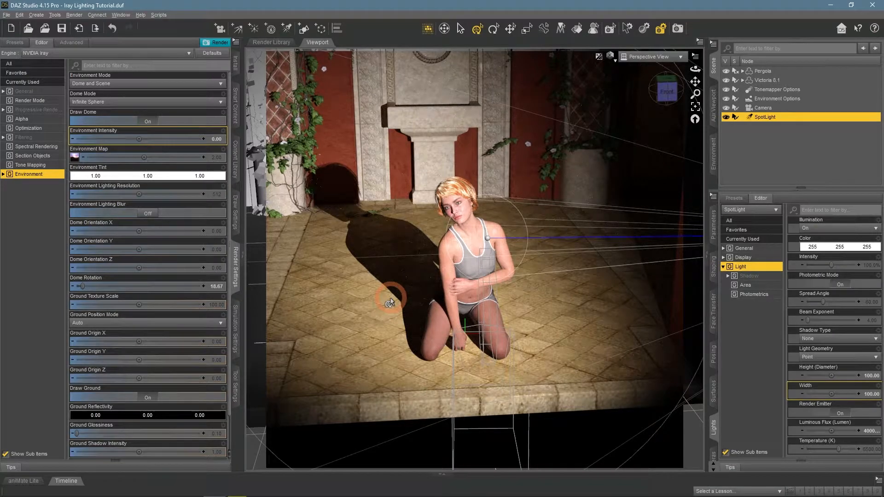
- Show the light source from behind the figure and set the spotlight's Light Geometry to Rectangle
left_click_drag(696, 69, 614, 120)
left_click(819, 356)
left_click(819, 377)
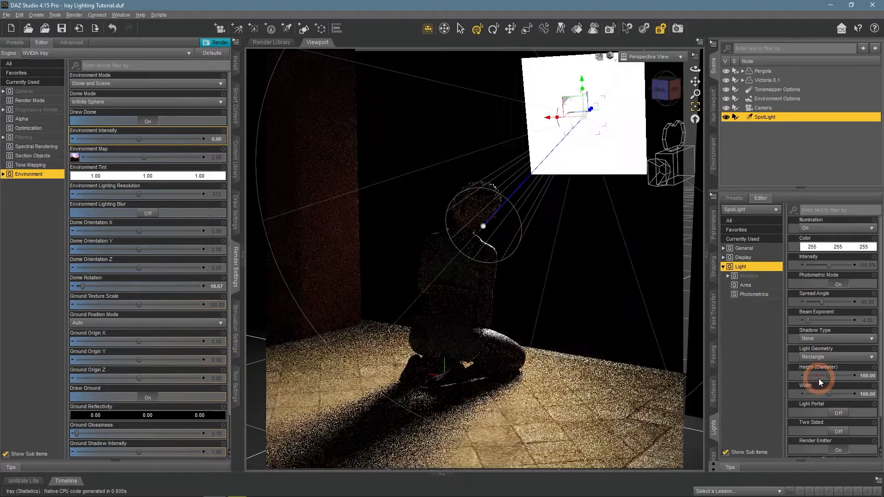
left_click_drag(694, 72, 613, 141)
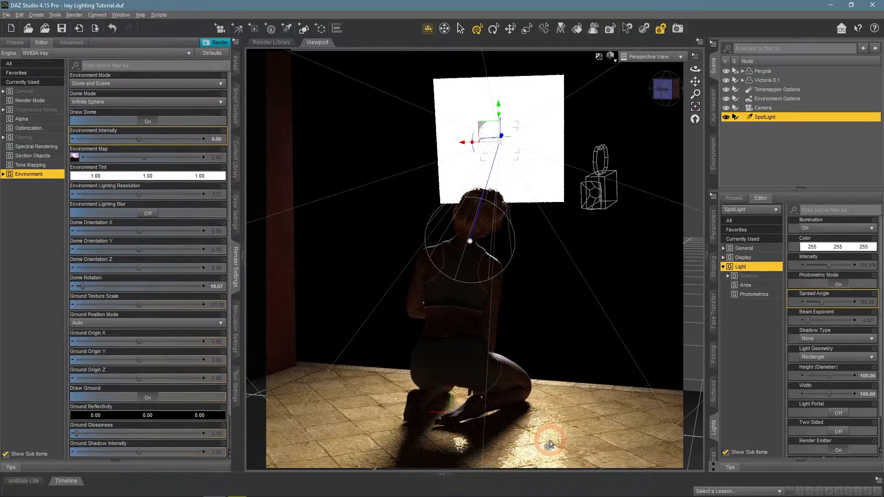
- Turn the spotlight's Render Emitter off to hide the light source, and turn it back on
left_click(813, 445)
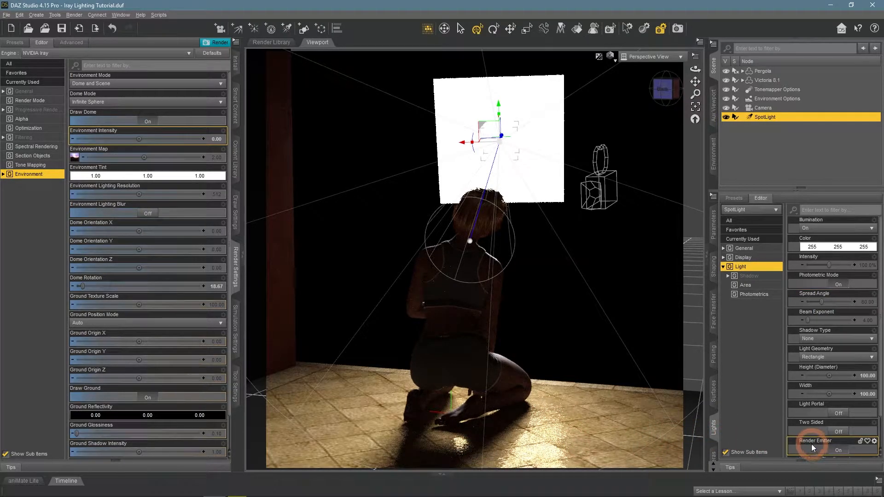
left_click(836, 452)
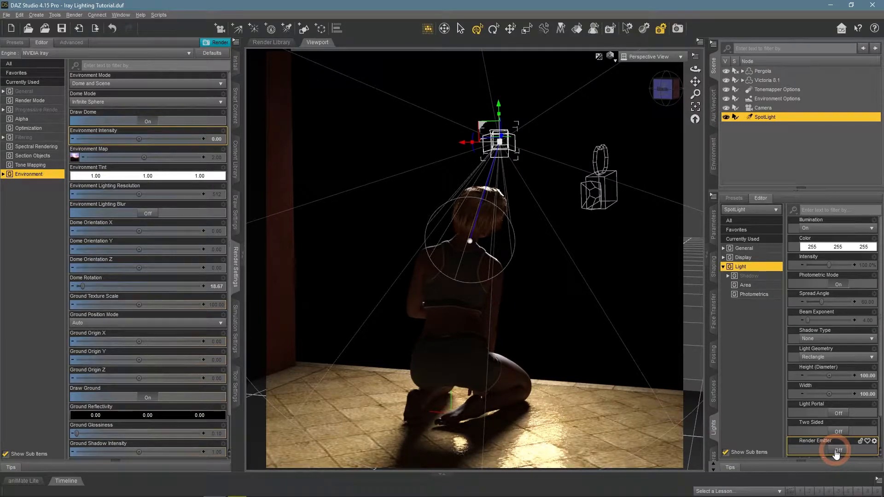
left_click(837, 451)
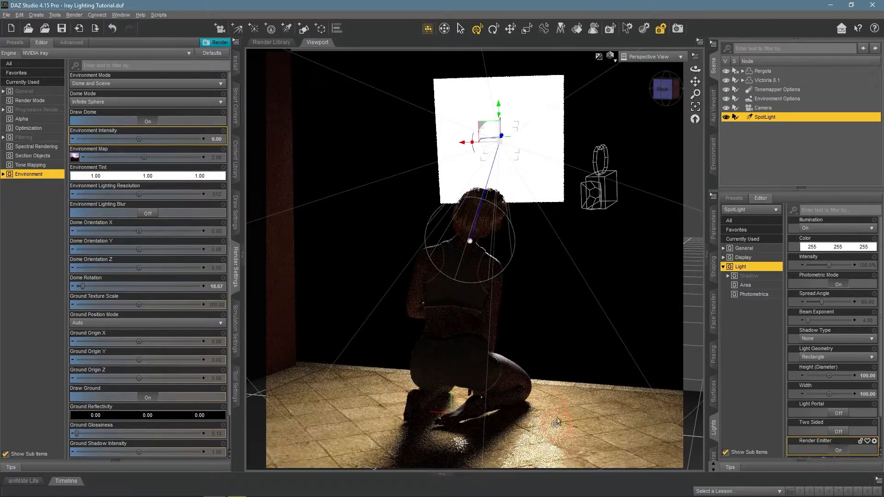
- Show the figure from the front, turn the spotlight's Render Emitter off, and look through the Camera
left_click(695, 69)
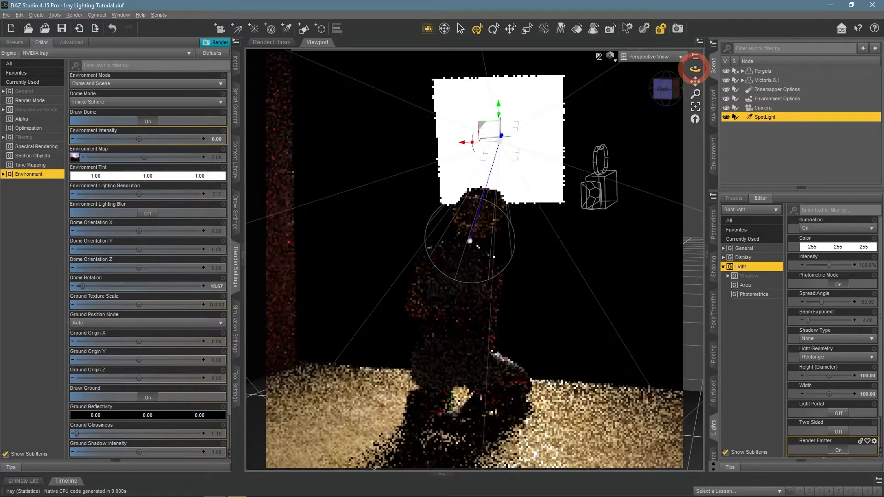
mouse_move(695, 69)
left_mouse_down()
mouse_move(618, 69)
mouse_move(694, 69)
left_mouse_up()
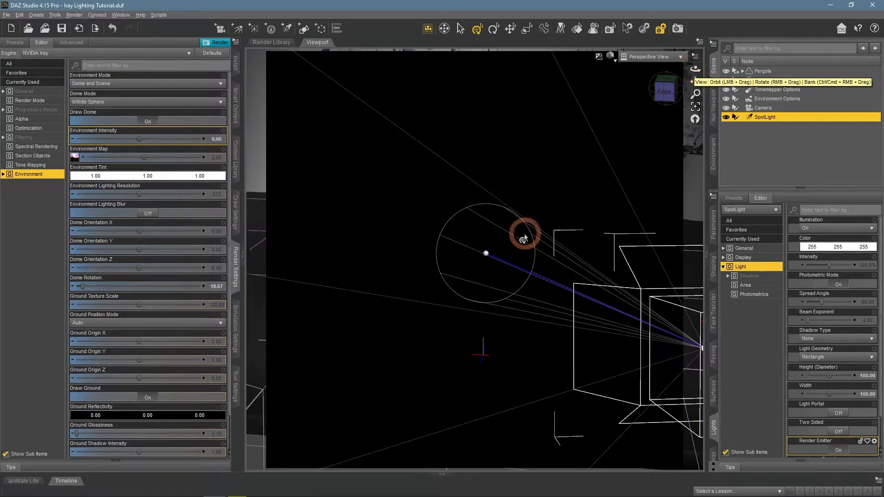
scroll(524, 234, "down", 3)
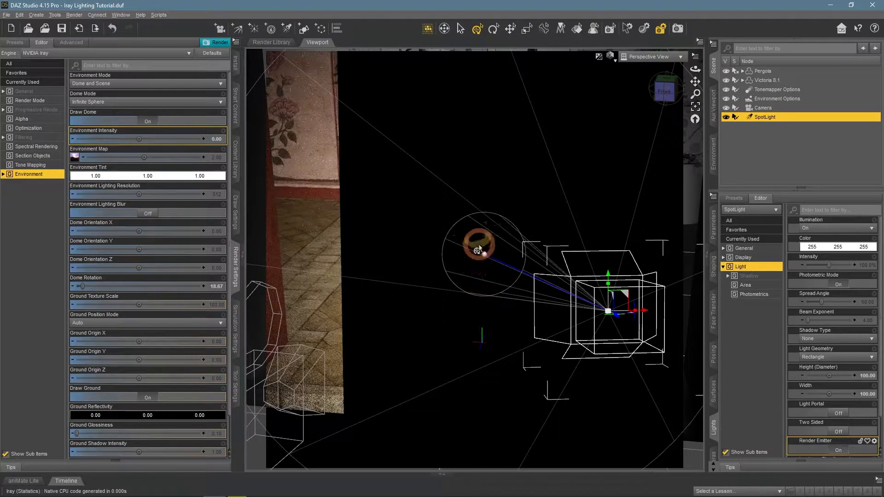
left_click(838, 450)
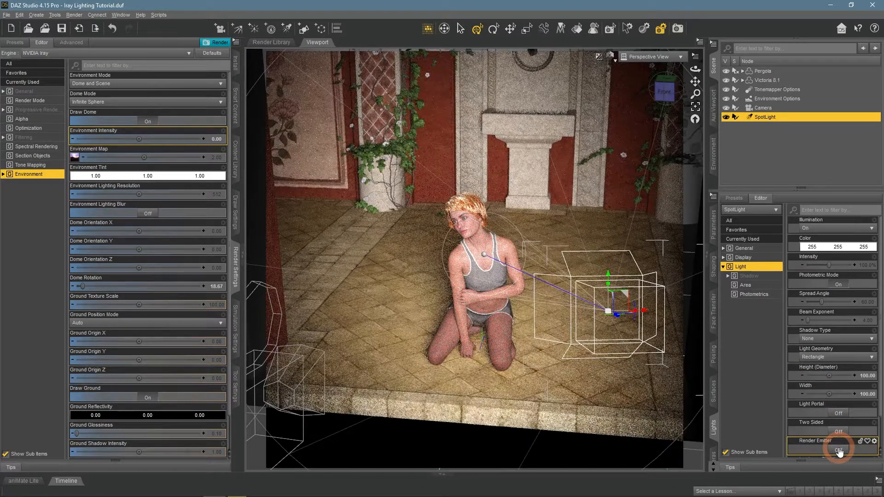
left_click(629, 56)
left_click(636, 134)
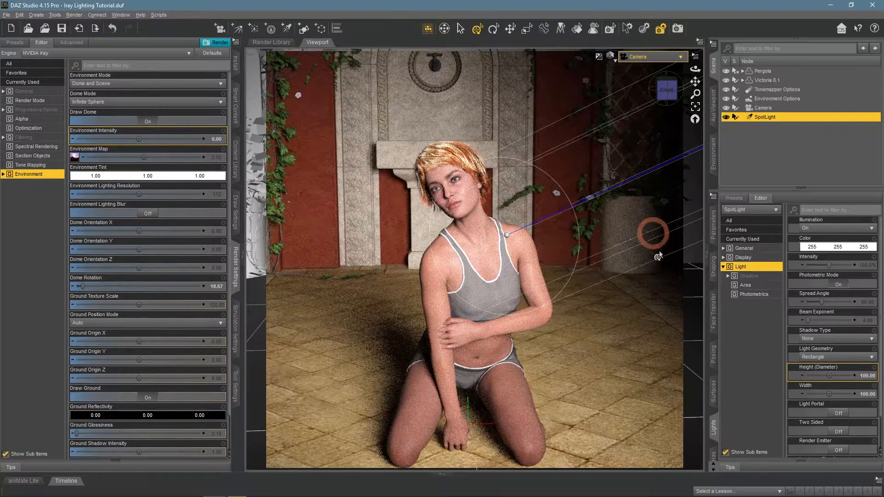
- Try the spotlight's Light Portal option and turn it off again
left_click(835, 414)
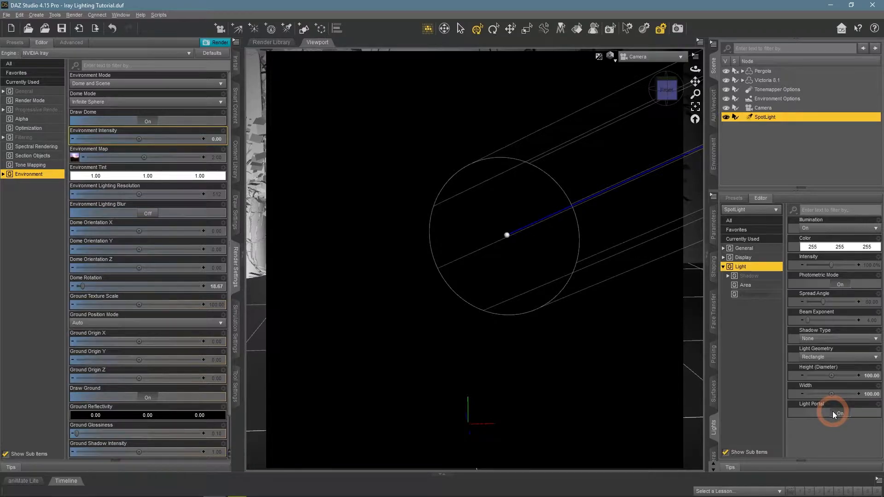
left_click(835, 413)
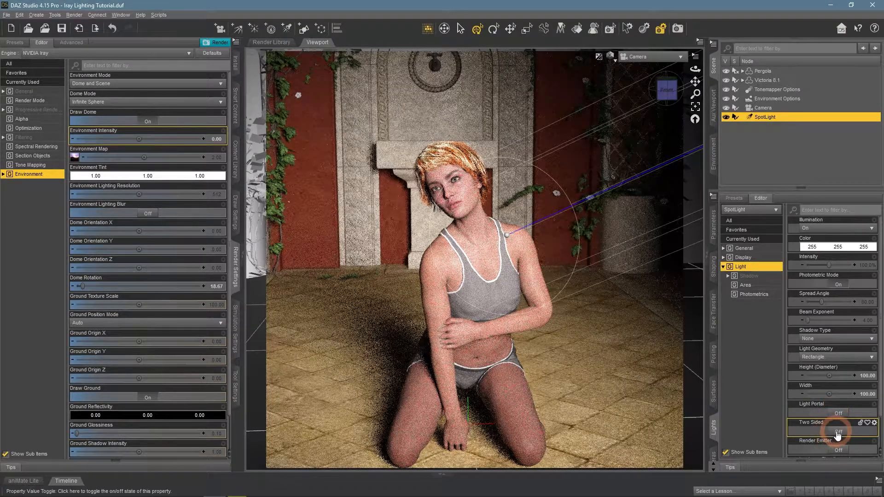
- In Perspective View, turn Render Emitter on and toggle the spotlight's Two Sided option on and off, viewing the light plane from behind
left_click(656, 56)
left_click(658, 63)
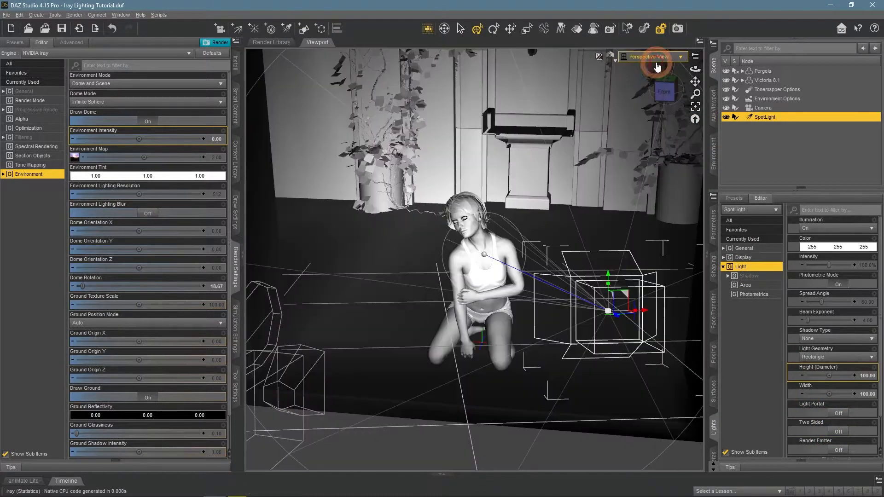
left_click(838, 450)
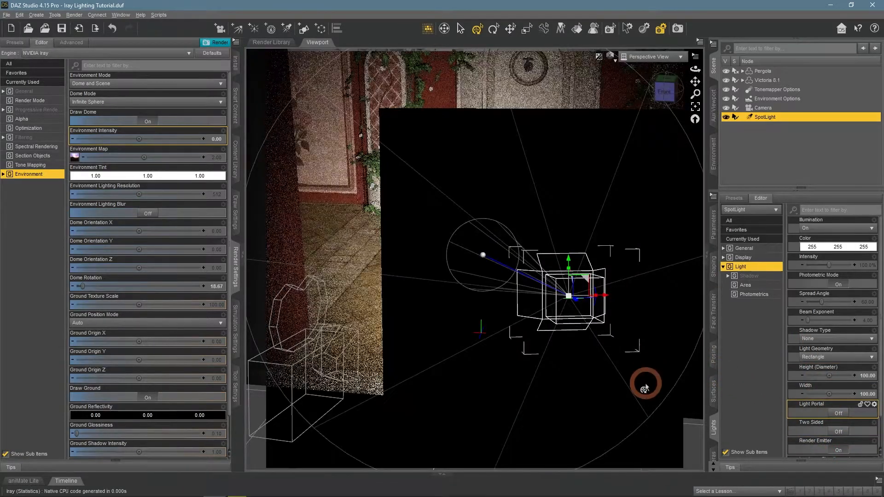
left_click_drag(694, 69, 533, 146)
left_click(824, 429)
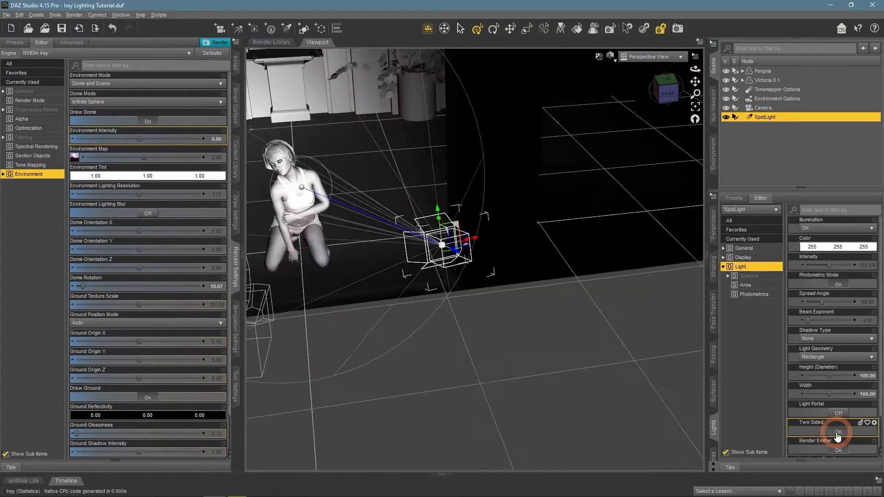
left_click_drag(694, 69, 513, 205)
left_click(841, 433)
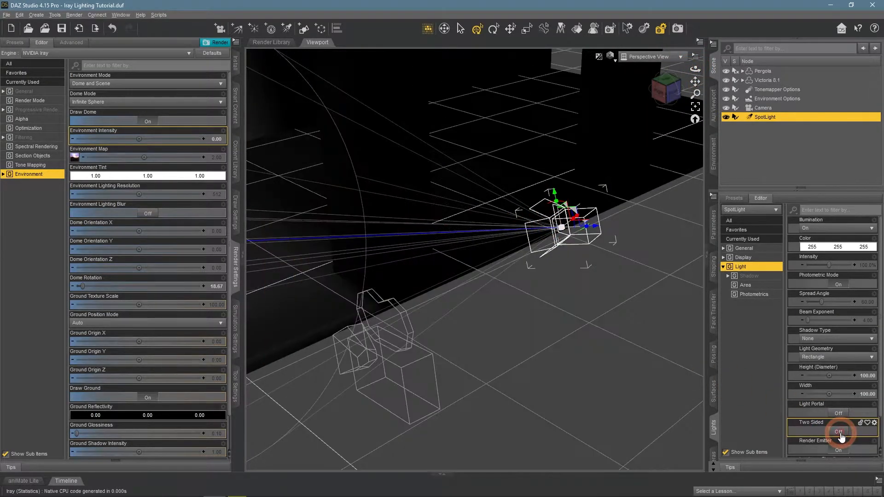
- Set the spotlight's Render Emitter to Off and return to the Camera view
left_click(840, 451)
scroll(838, 437, "down", 2)
left_click(649, 57)
left_click(637, 130)
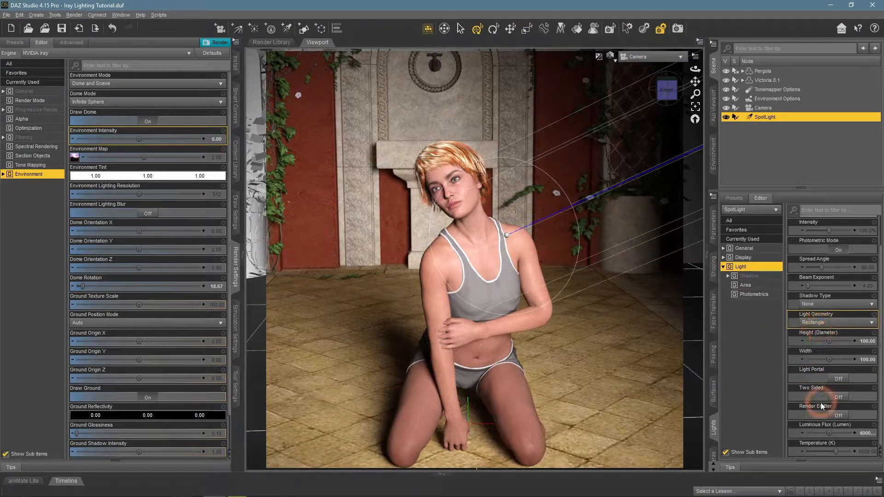
- Try Luminous Flux values of 800000 and 100000 lumens on the spotlight
mouse_move(867, 437)
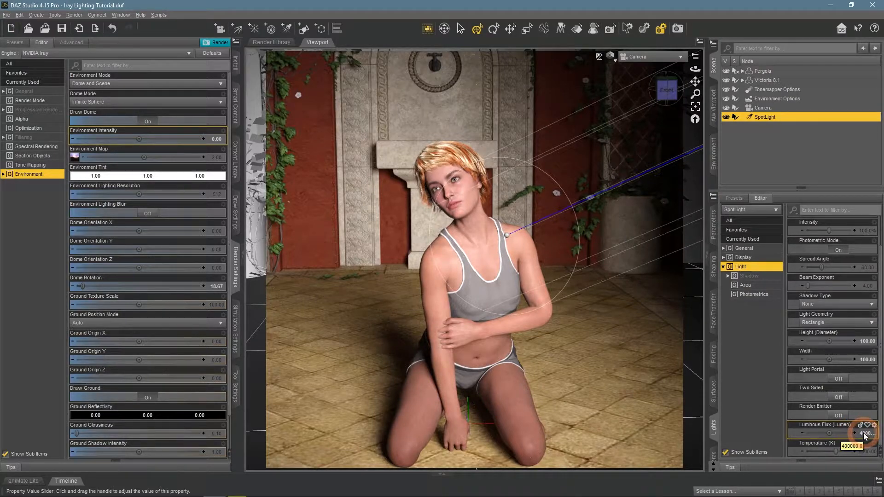
left_click(865, 435)
left_click(818, 435)
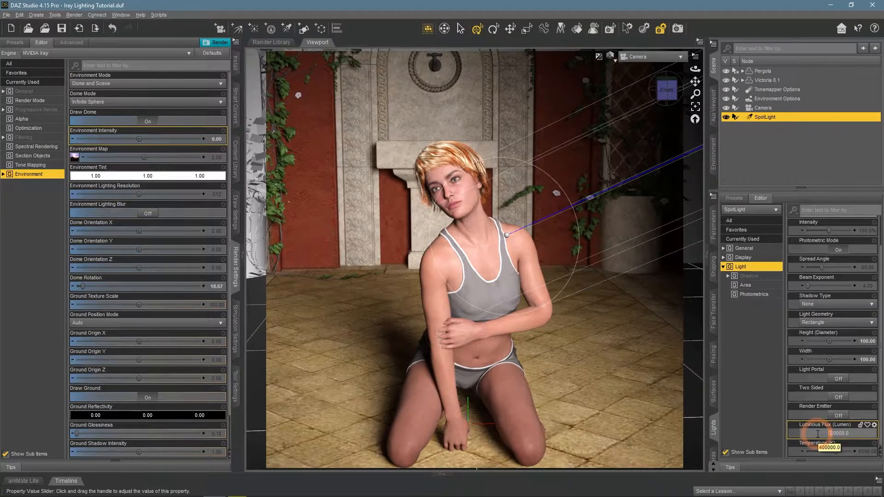
type("8")
key("Return")
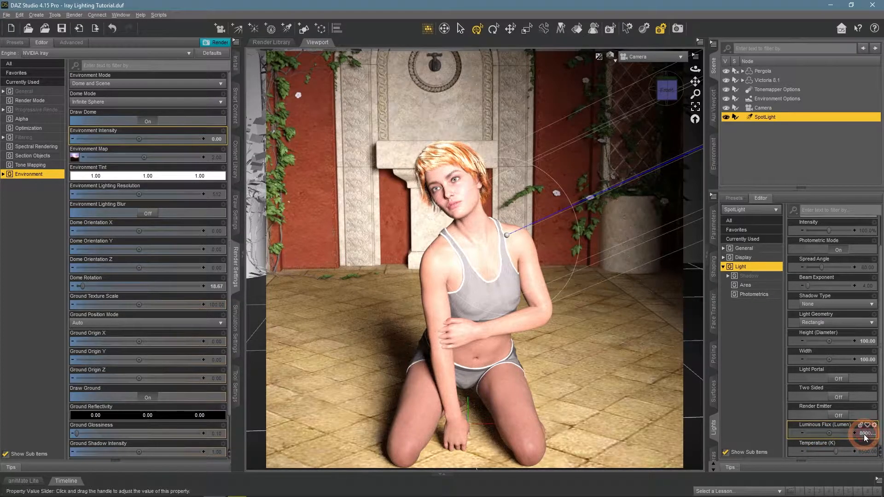
left_click(834, 434)
left_click(823, 435)
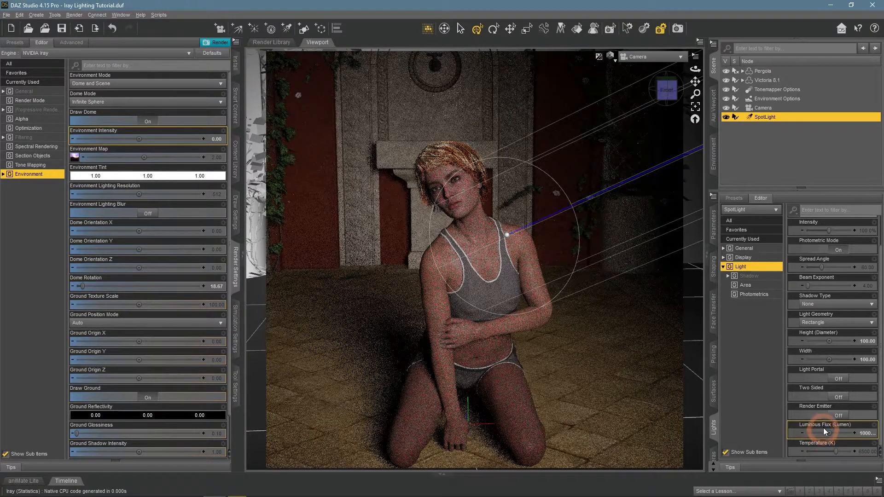
- Raise the spotlight's Intensity to 200% and reset it to the default
left_click(811, 229)
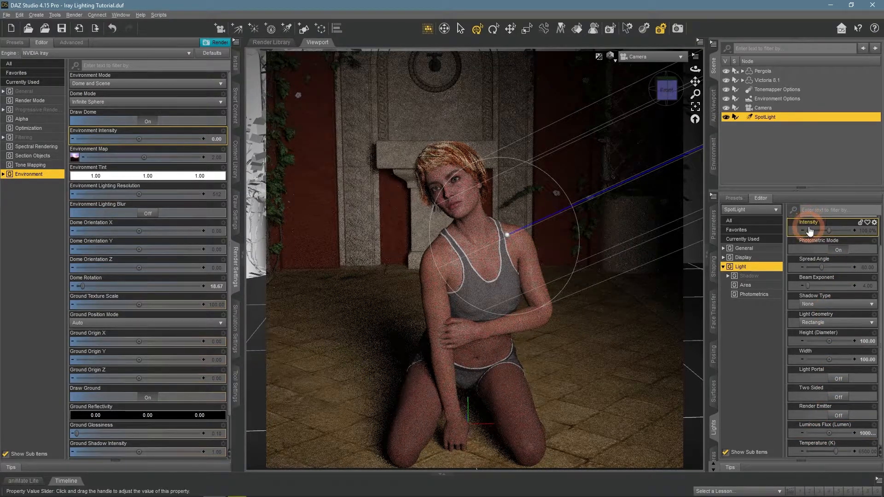
left_click_drag(810, 231, 874, 232)
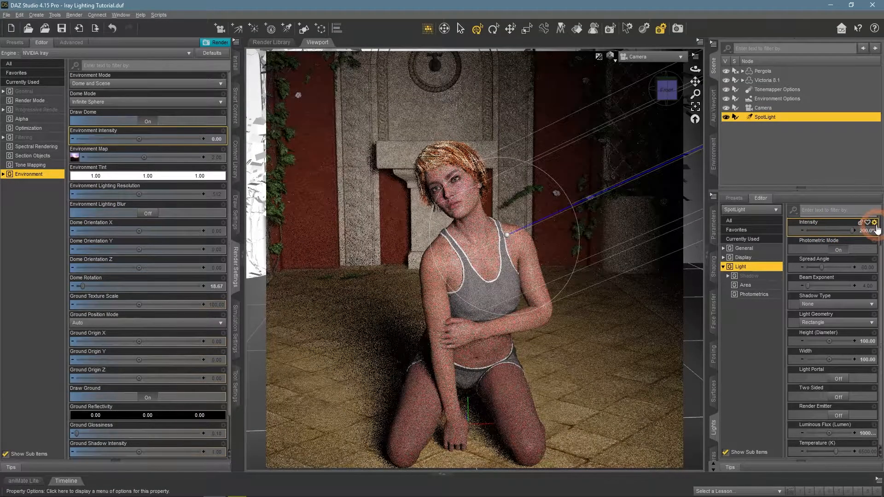
right_click(873, 230)
left_click(862, 271)
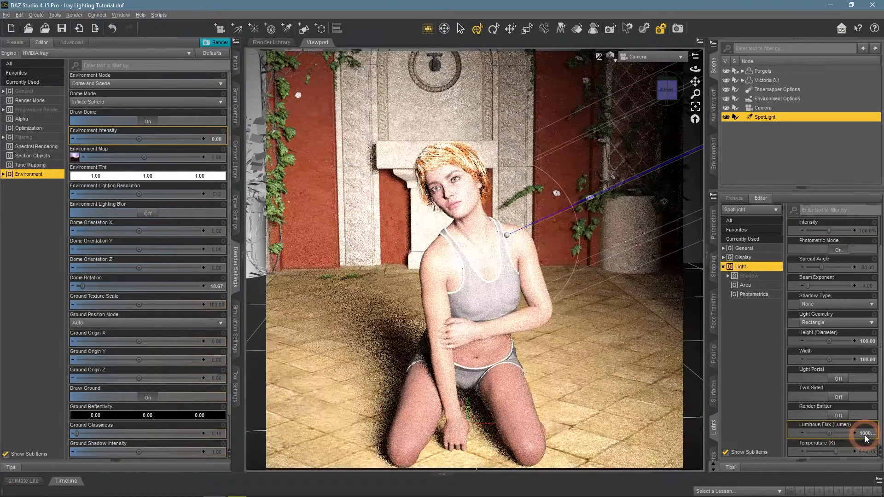
- Reset the spotlight's Luminous Flux to its default, and raise it to 15000 and 150000 lumens in turn
left_click(875, 426)
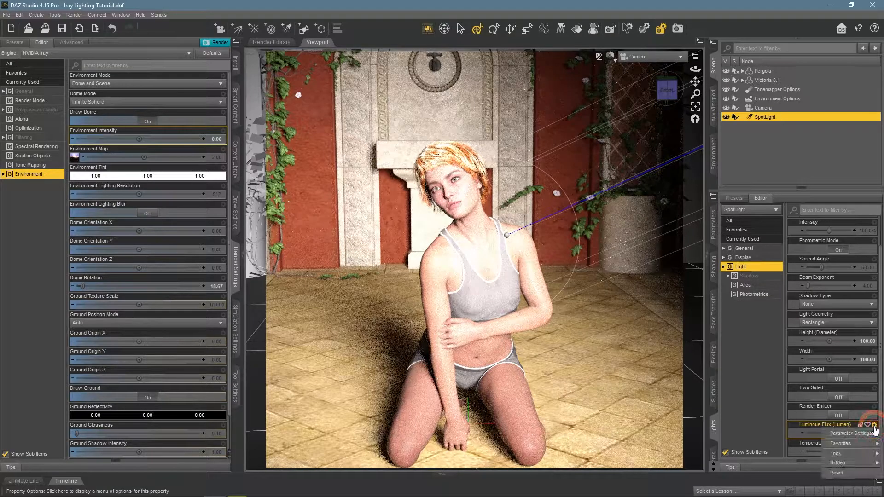
left_click(858, 474)
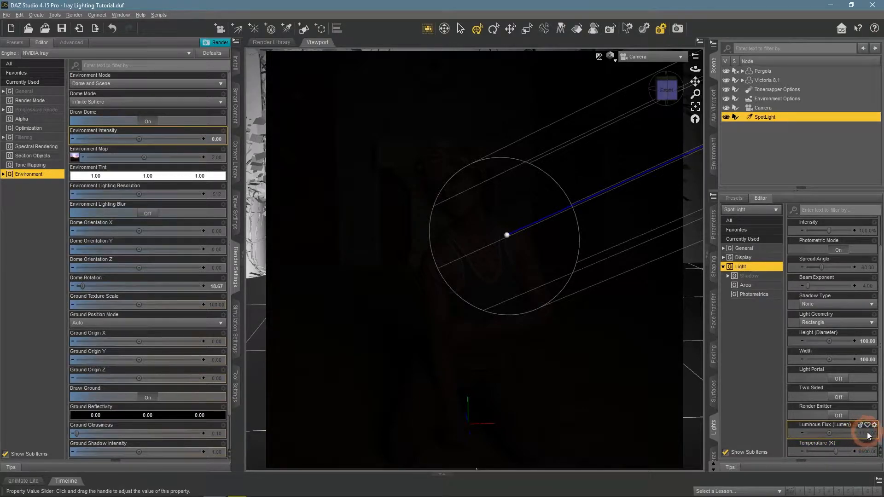
left_click(867, 433)
left_click(837, 433)
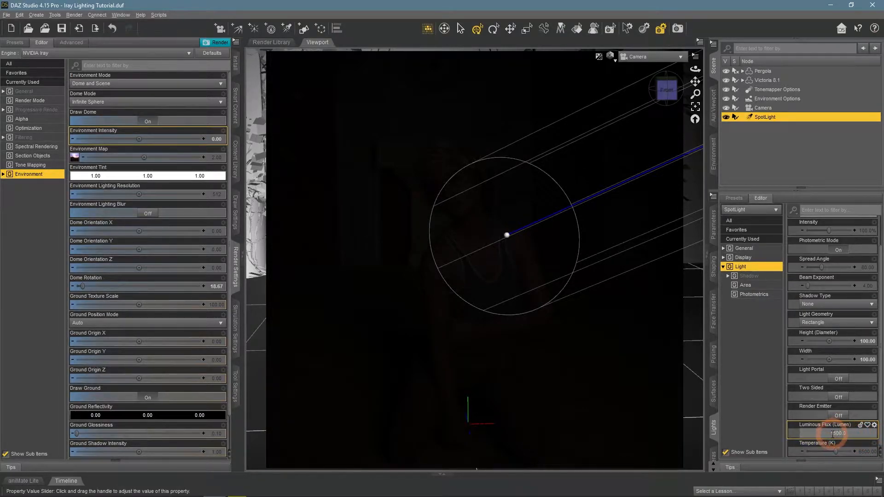
type("0")
key("Return")
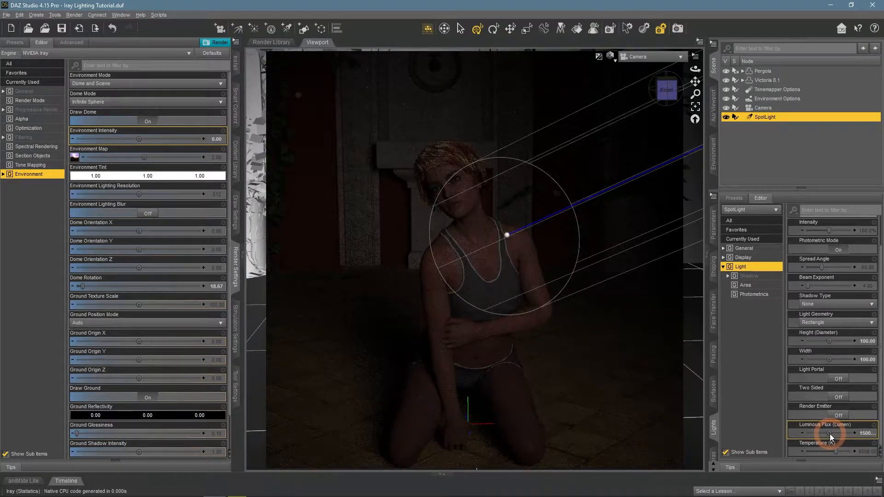
left_click(841, 434)
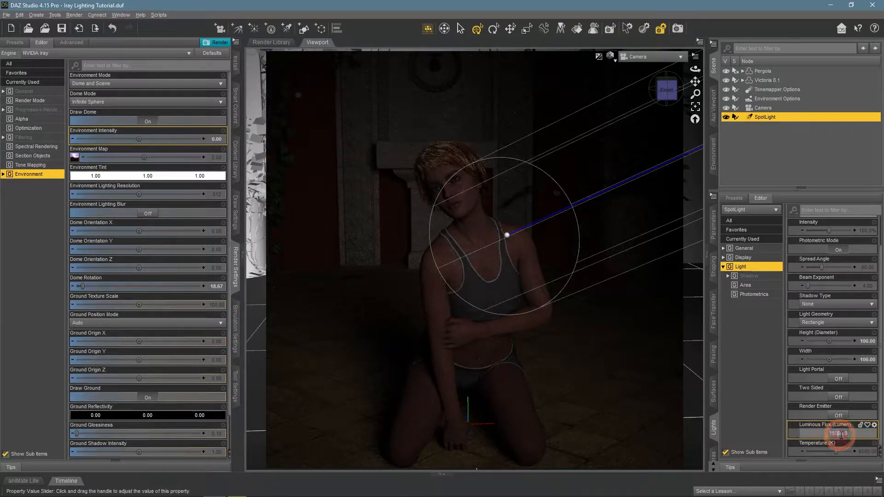
key("Return")
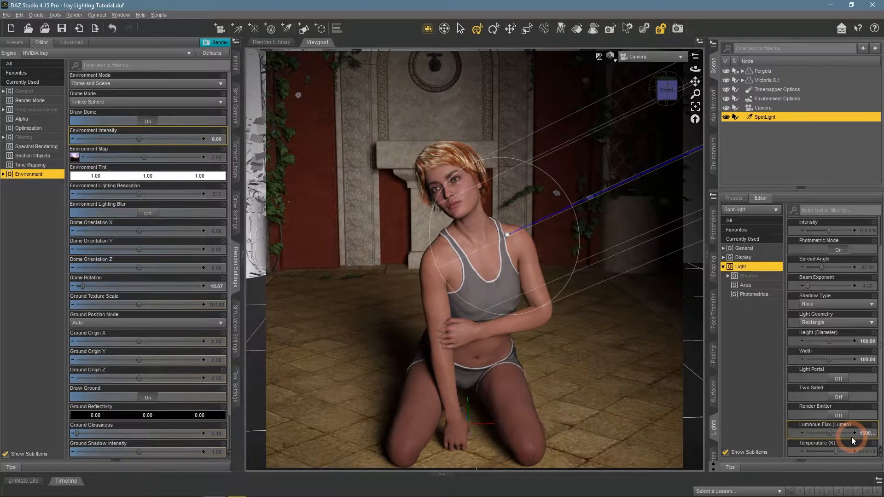
- Set the spotlight's Luminous Flux to 400000 lumens
left_click(838, 434)
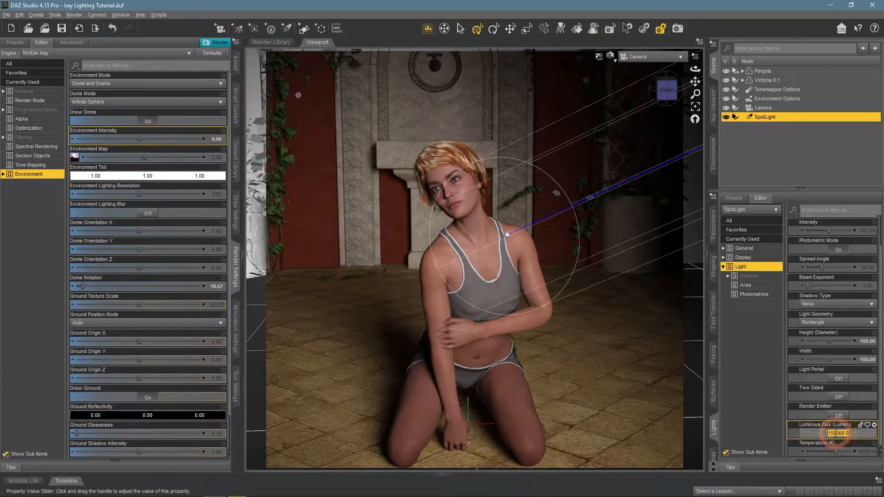
left_click(834, 435)
left_click_drag(834, 434, 830, 434)
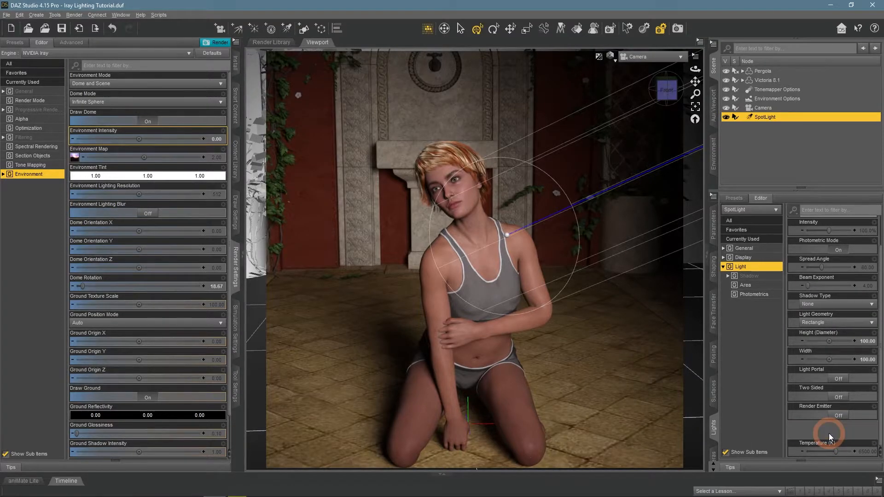
key("Return")
mouse_move(838, 447)
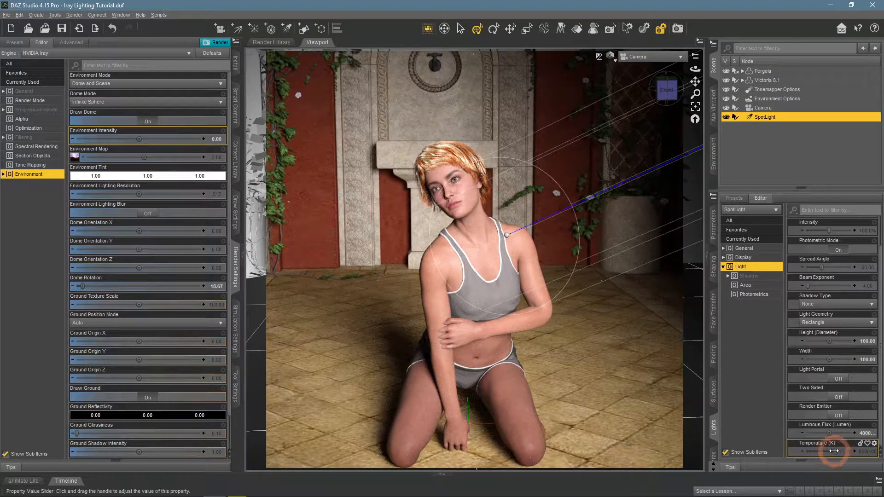
- Try Temperature values of 5000 K and 3000 K on the spotlight
left_click(864, 452)
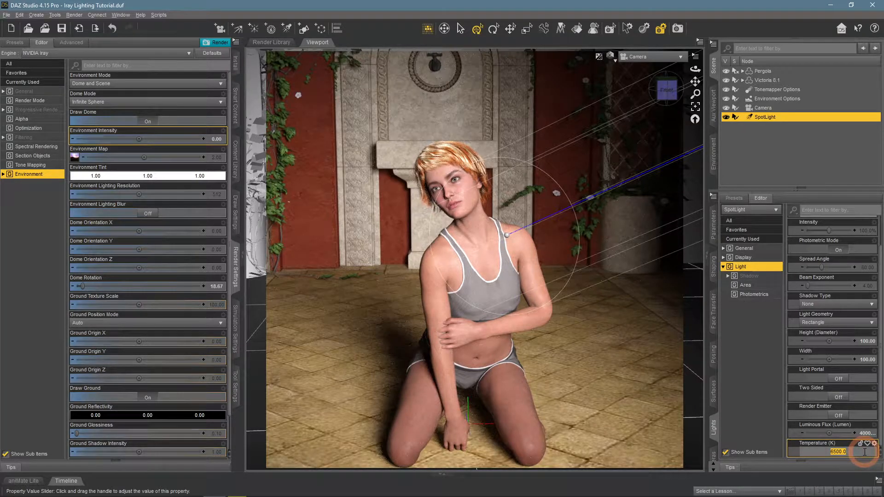
type("5000")
key("Return")
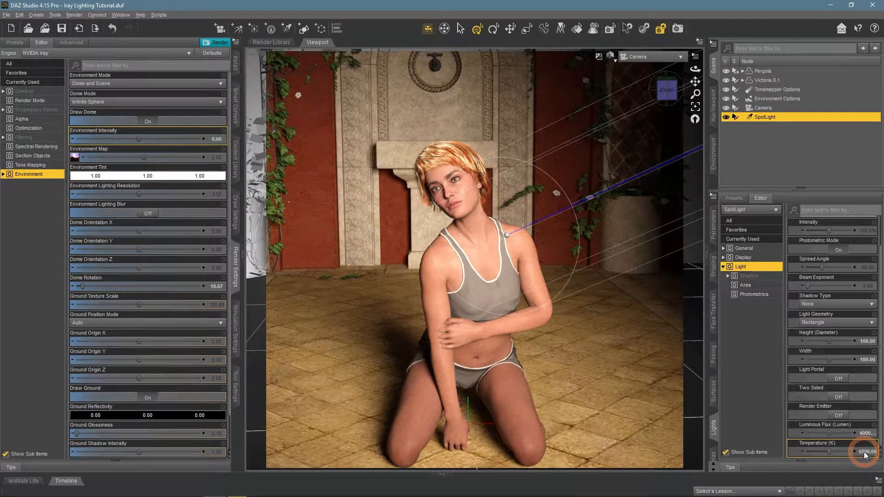
left_click(864, 452)
type("3")
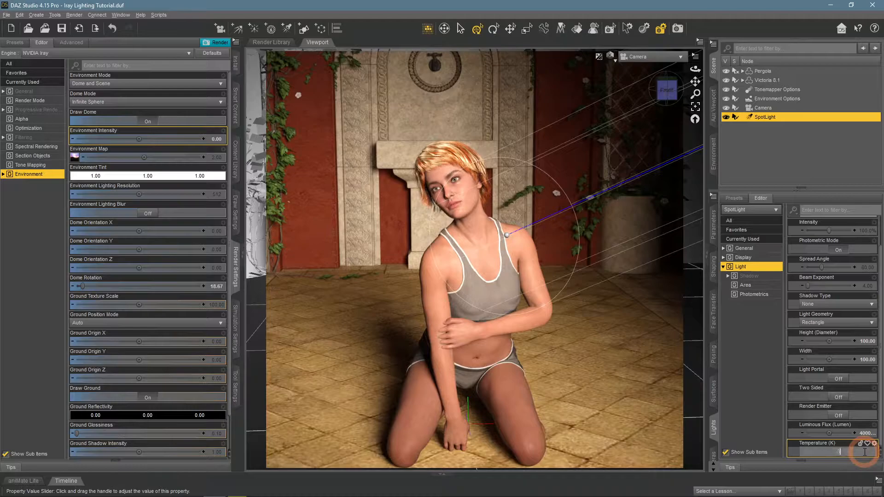
type("000")
key("Return")
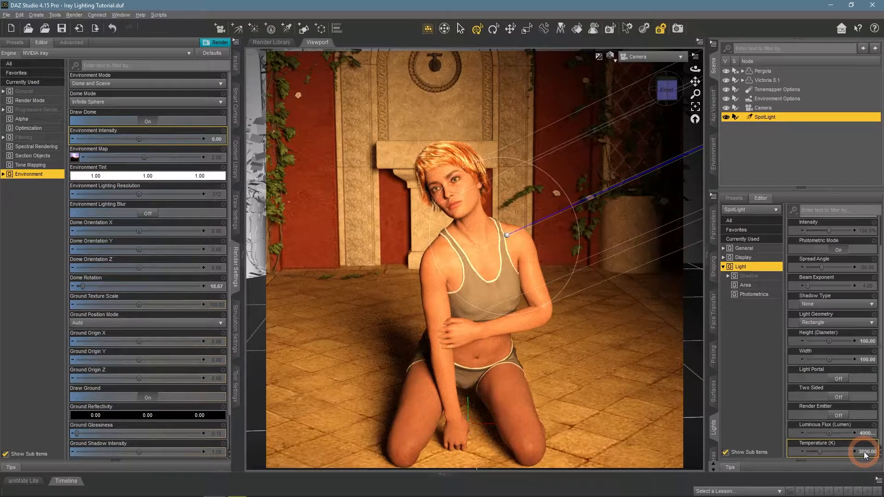
- Lower the spotlight's Temperature to 2000 K and 1000 K in turn
left_click(864, 452)
type("2000")
key("Return")
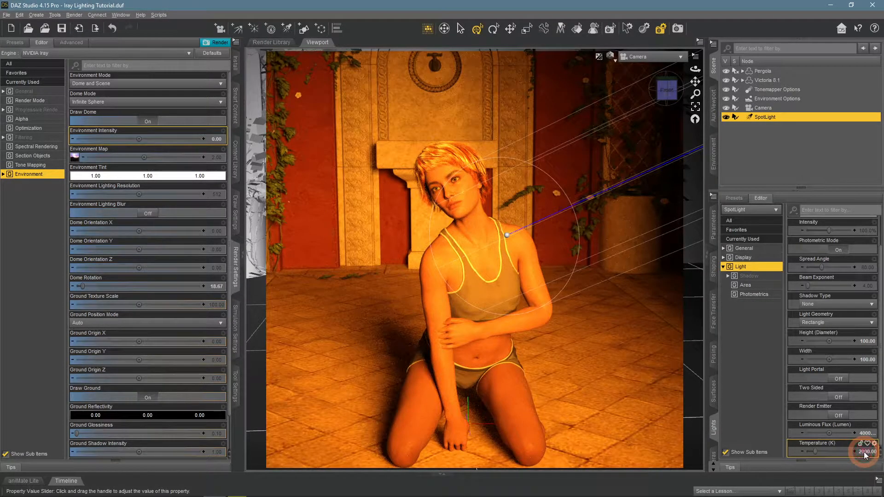
left_click(864, 452)
type("1000")
key("Return")
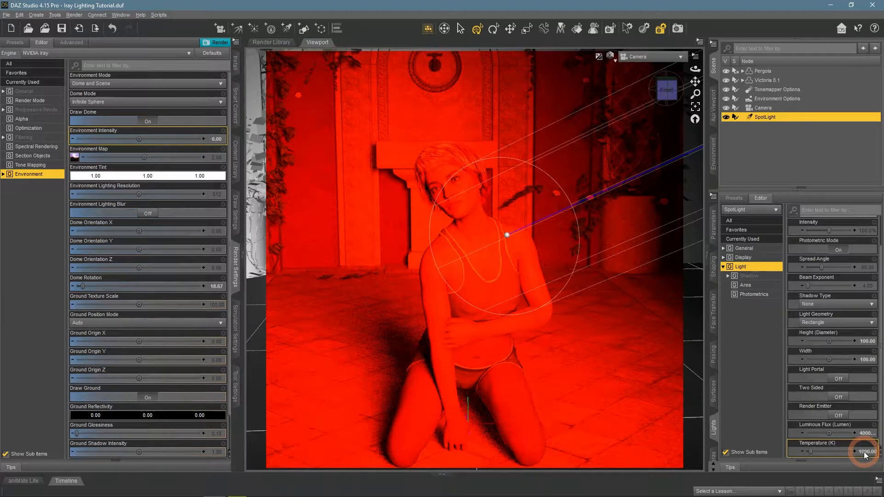
- Set the spotlight's Temperature back to 6500 K
left_click(865, 455)
type("65")
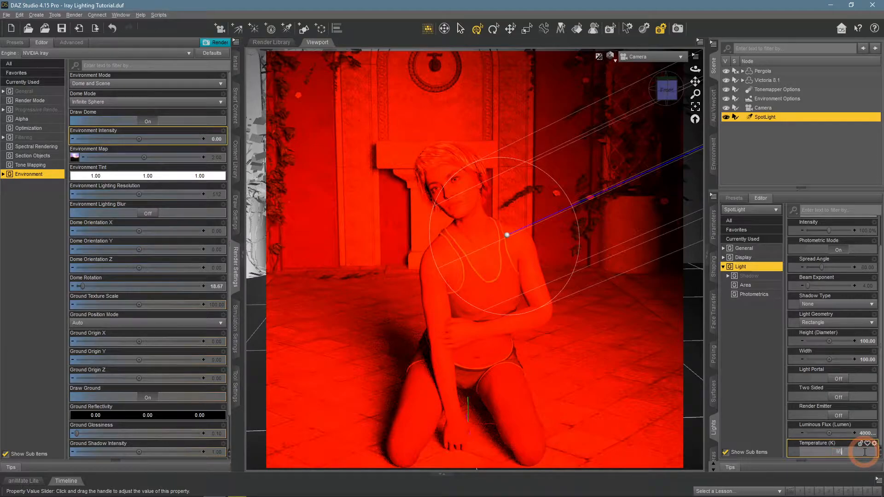
type("00")
key("Return")
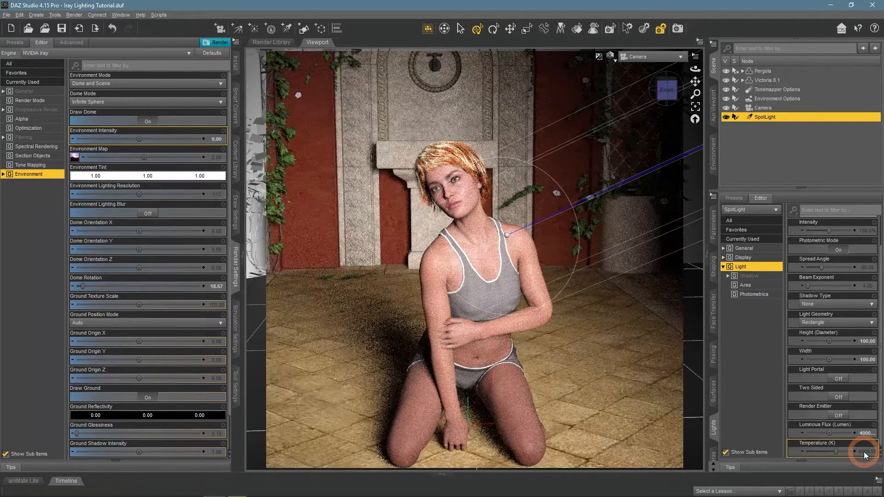
- Try cooler light by setting the spotlight's Temperature to 7500, 8500 and 10000 K in turn
left_click(863, 452)
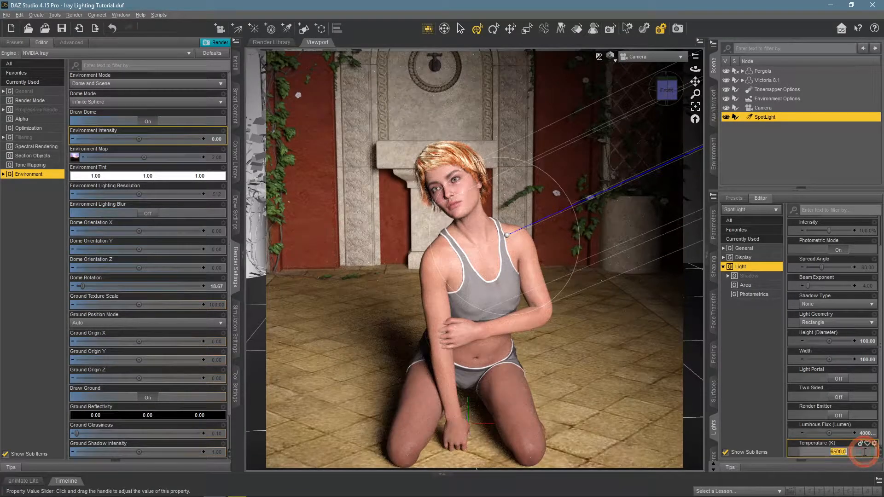
type("7500")
key("Return")
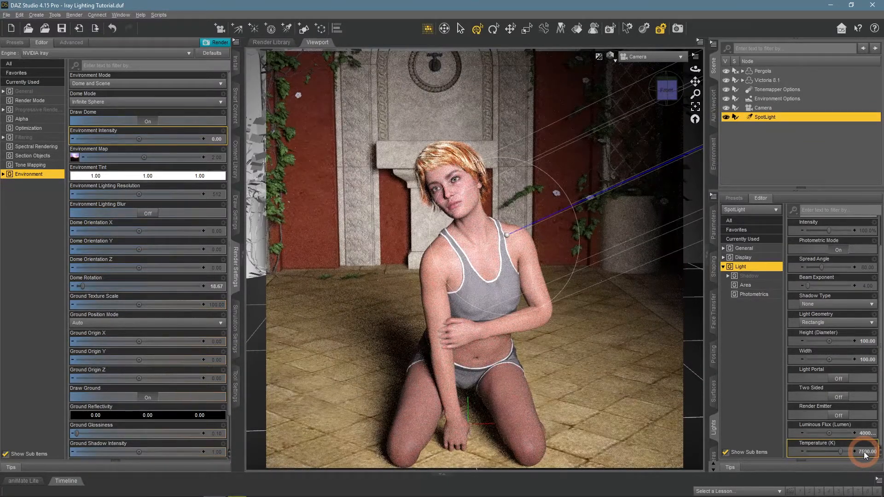
left_click(865, 454)
type("85")
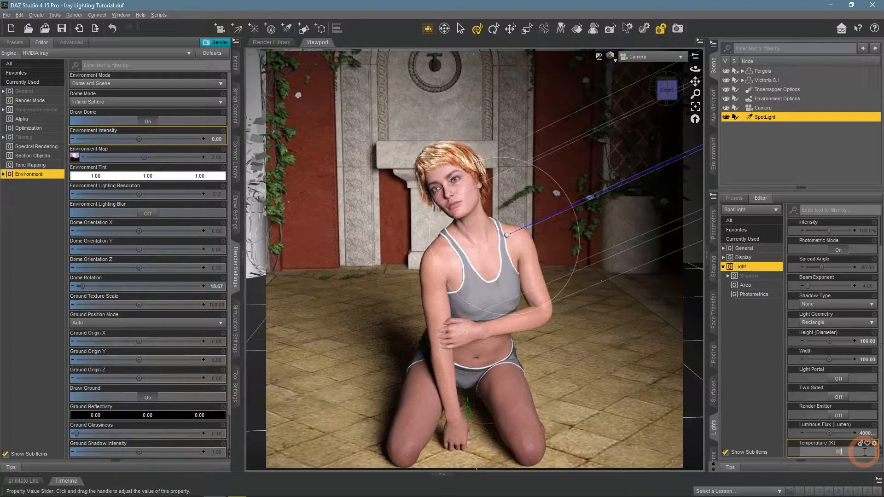
key("Return")
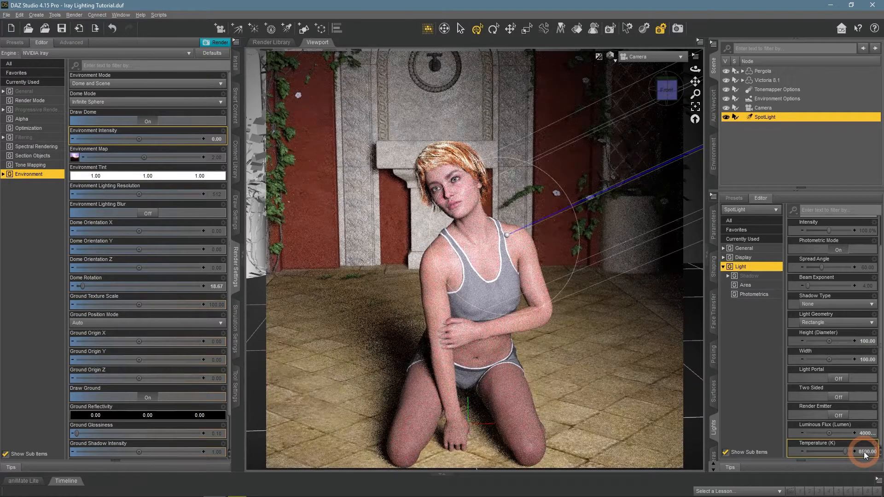
left_click(864, 452)
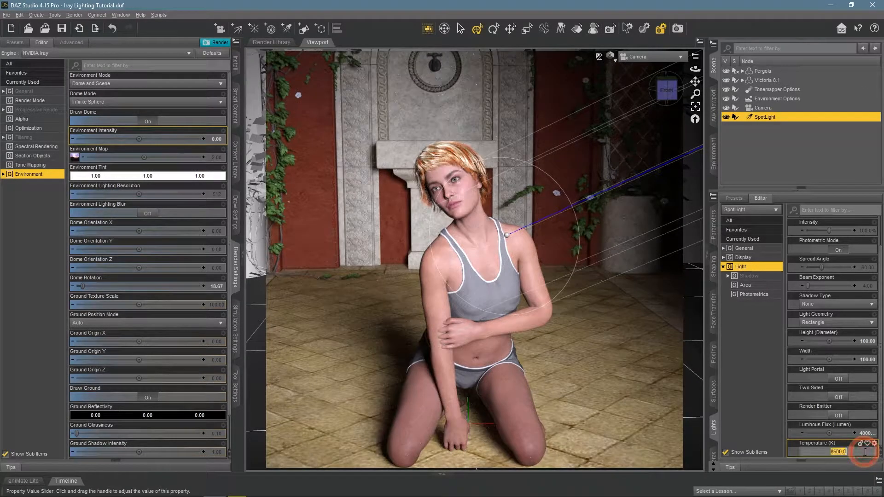
type("10000")
key("Return")
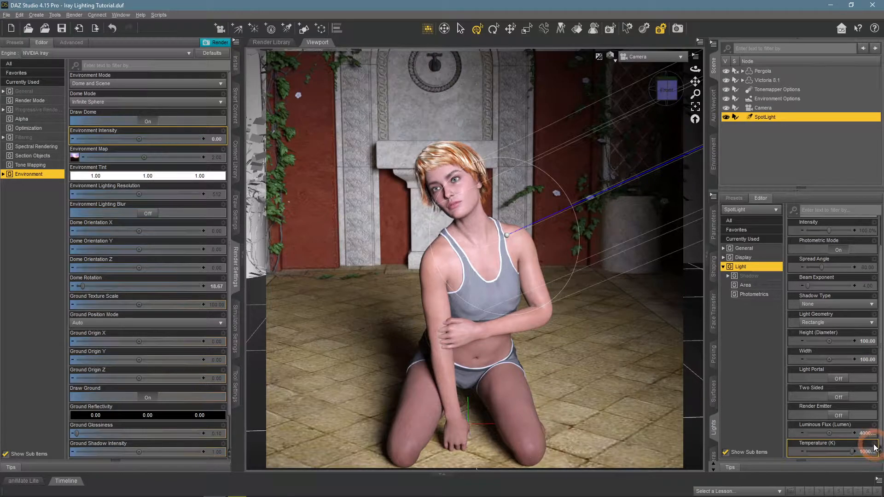
- Reset the spotlight's Temperature to its default value
mouse_move(874, 449)
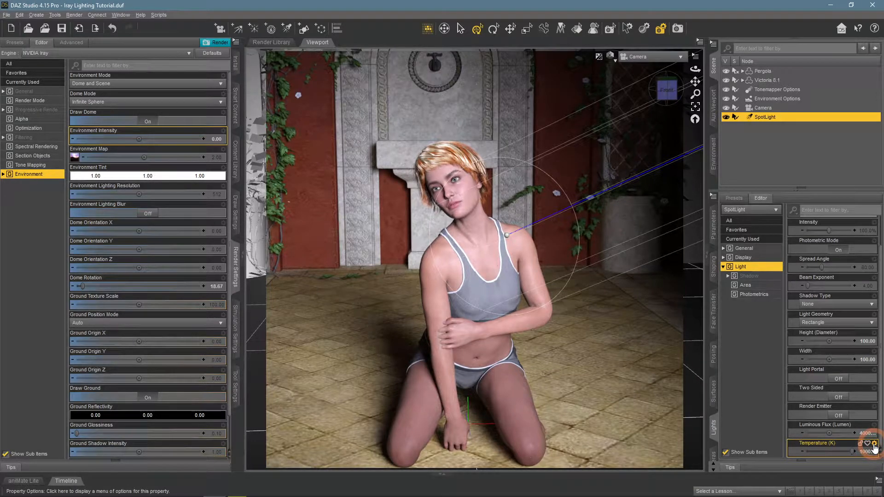
left_click(874, 445)
left_click(863, 488)
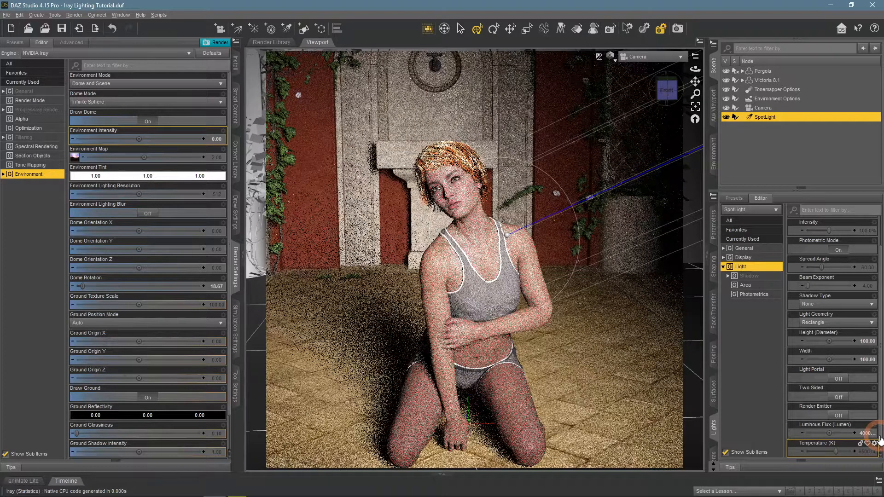
- Set the rectangular spotlight's Height and Width to 50 each
left_click(870, 341)
type("50")
key("Tab")
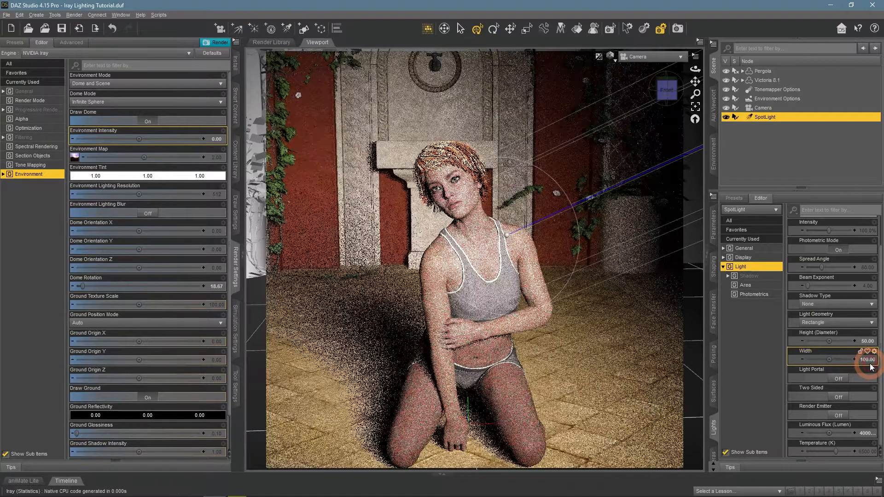
type("50")
key("Return")
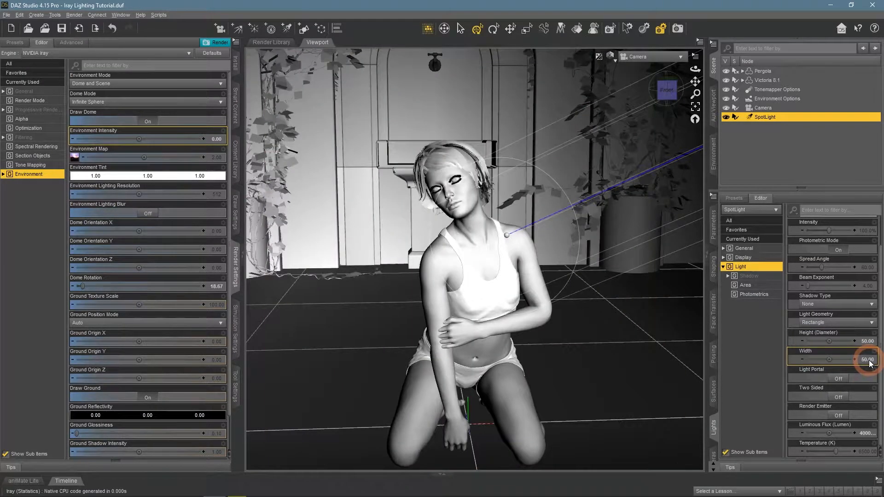
scroll(865, 386, "down", 1)
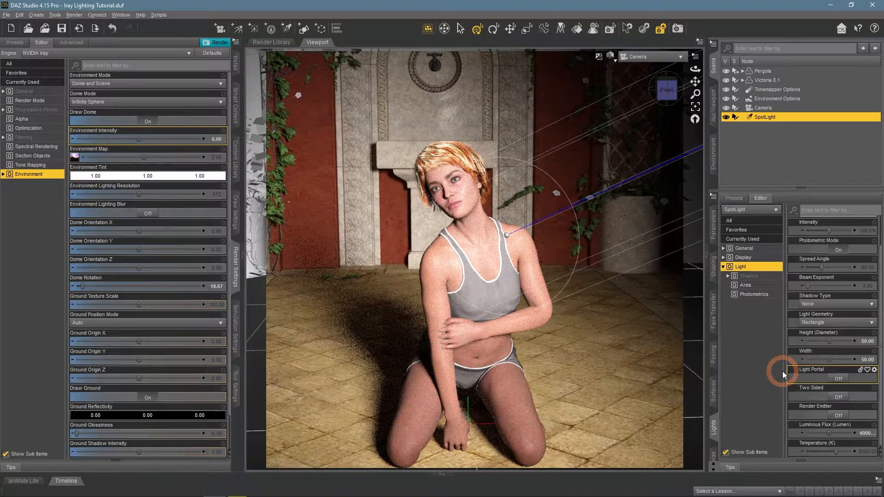
- Switch the viewport from the Iray preview to a textured draw style and frame the figure and spotlight in Perspective View
left_click(611, 56)
left_click(618, 125)
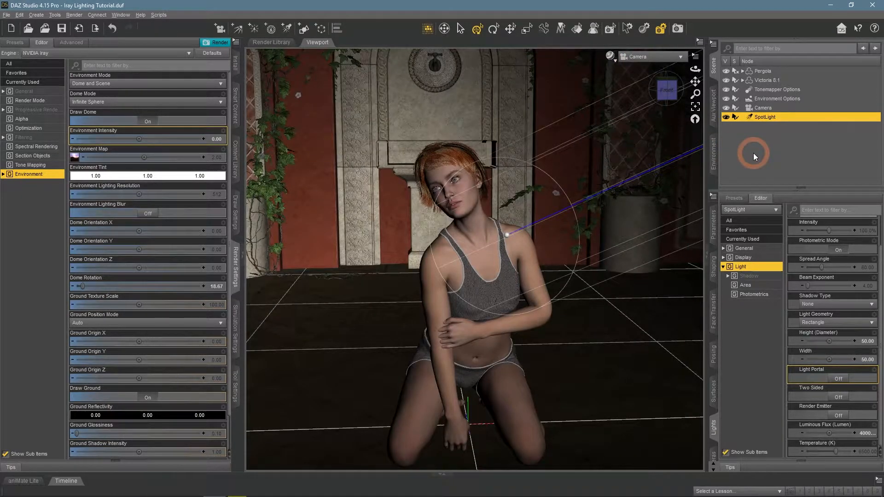
left_click(662, 56)
left_click(663, 60)
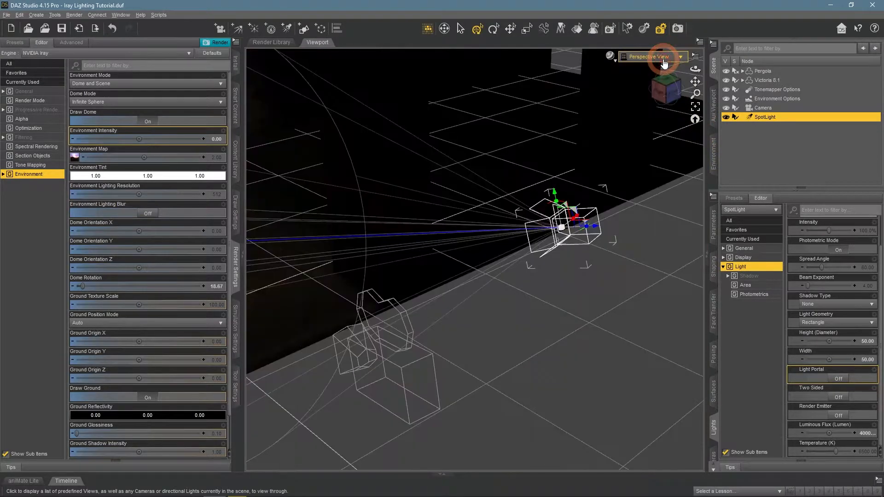
left_click_drag(669, 91, 655, 127)
mouse_move(695, 82)
left_mouse_down()
mouse_move(712, 87)
mouse_move(696, 84)
left_mouse_up()
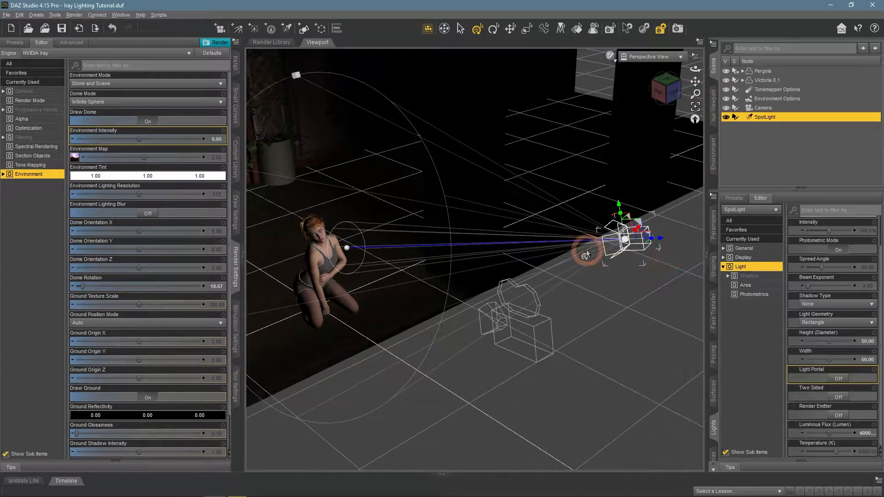
- Rename the spotlight in the scene to KeyLight
double_click(764, 116)
type("Key")
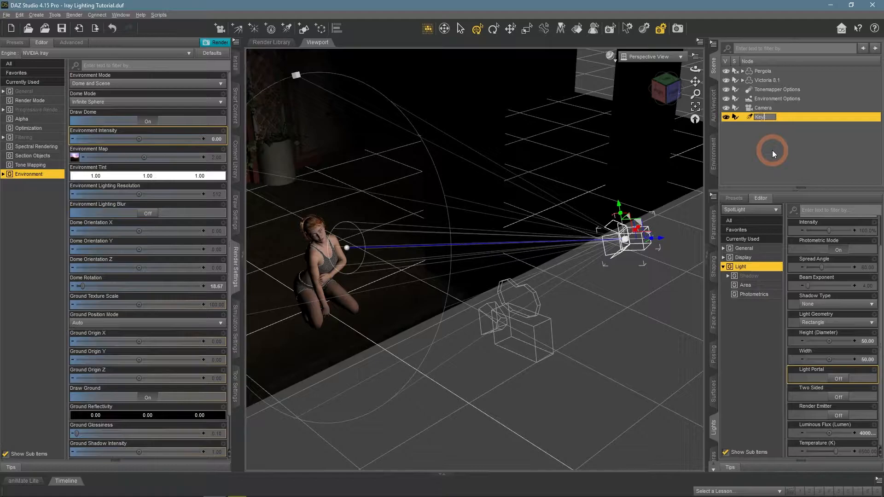
type(" Light")
key("Return")
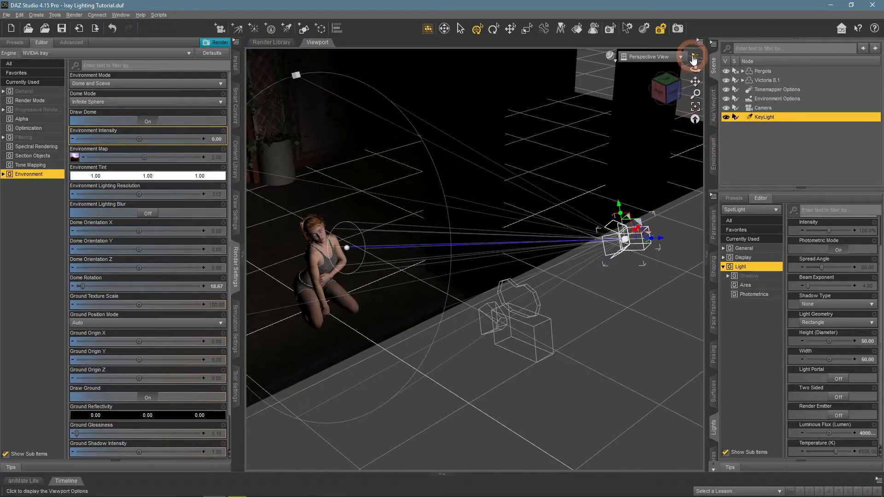
- Orbit the scene to a view from above, switch to the NVIDIA Iray draw style, and set the Environment Intensity to 1
left_click_drag(696, 69, 696, 81)
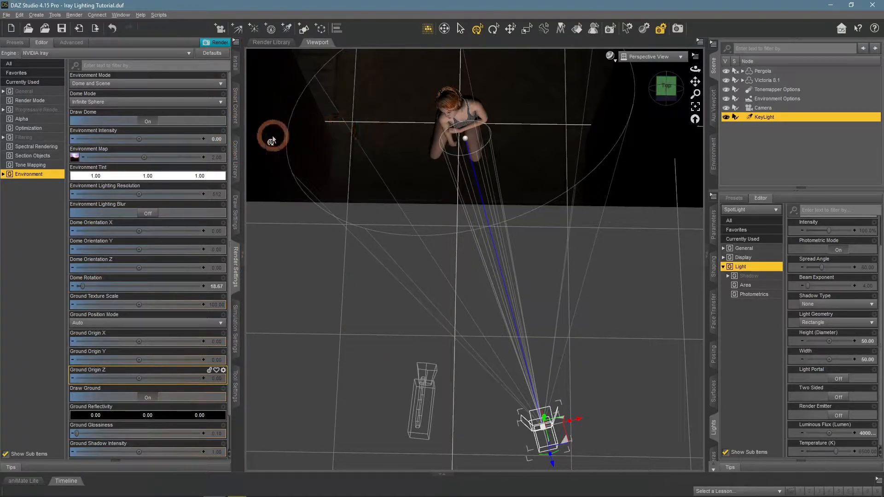
left_click(613, 60)
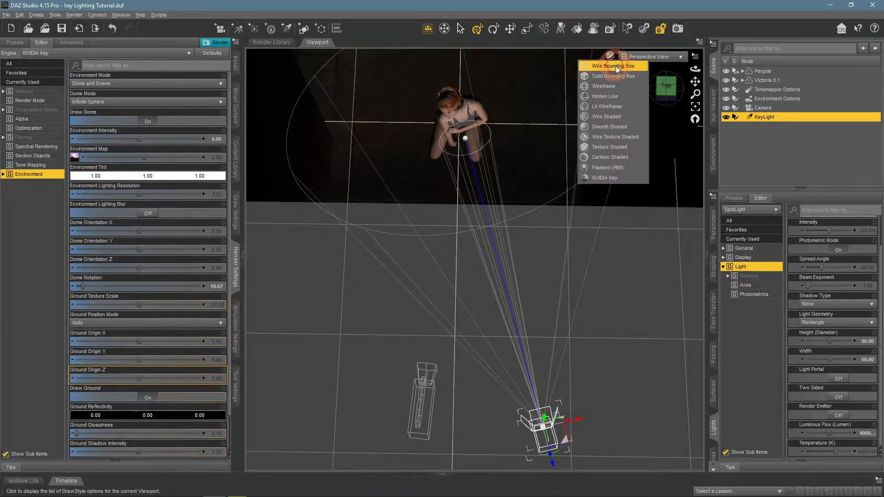
left_click(613, 178)
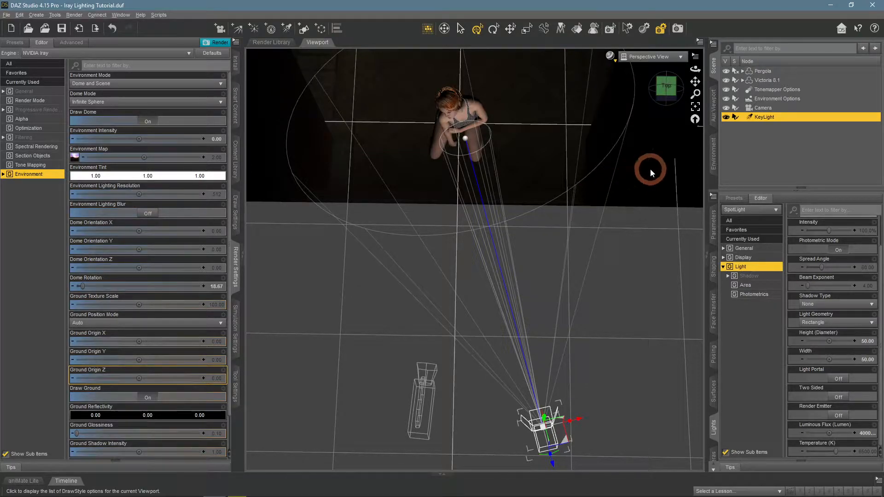
mouse_move(695, 69)
left_mouse_down()
mouse_move(696, 58)
mouse_move(677, 80)
mouse_move(695, 74)
mouse_move(575, 203)
left_mouse_up()
left_click(150, 121)
left_click(217, 139)
type("1")
key("Return")
- Inspect the scene and light placement from several angles, and return the viewport to a textured draw style
left_click_drag(696, 69, 692, 65)
scroll(588, 170, "up", 5)
left_click_drag(441, 69, 439, 94)
left_click_drag(695, 70, 685, 73)
left_click(610, 56)
left_click(635, 154)
scroll(598, 195, "down", 5)
left_click_drag(695, 82, 668, 91)
left_click_drag(574, 215, 601, 207)
- Look through the KeyLight and reposition the light so it still aims at the kneeling figure
left_click(650, 56)
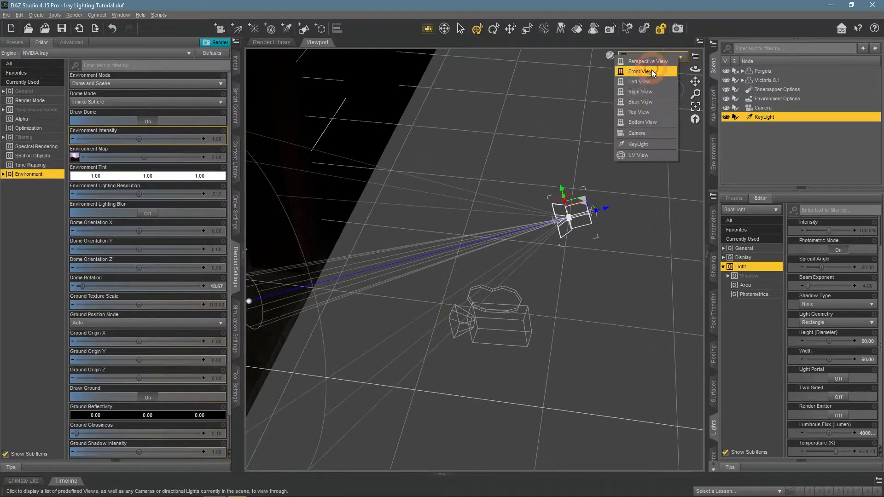
left_click(645, 144)
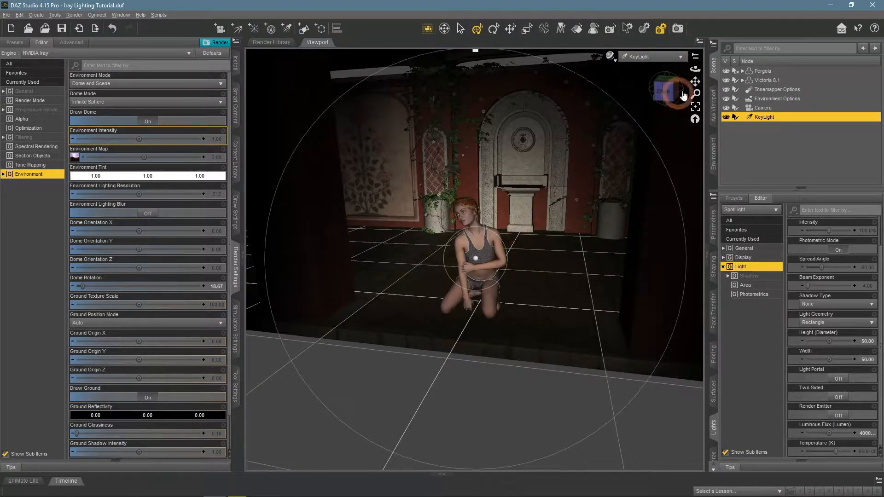
mouse_move(696, 82)
left_mouse_down()
mouse_move(685, 87)
mouse_move(685, 74)
mouse_move(635, 191)
mouse_move(694, 72)
left_mouse_up()
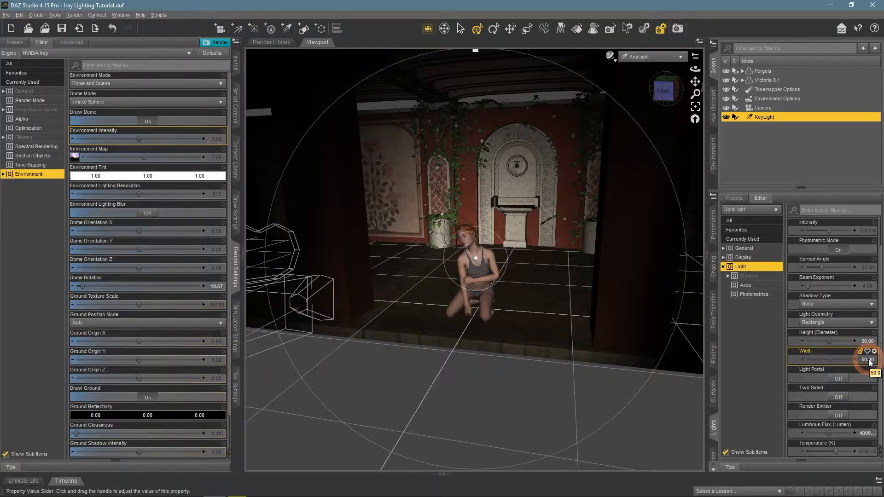
- Change the KeyLight's Luminous Flux and set its Temperature to 3400 K
left_click(866, 434)
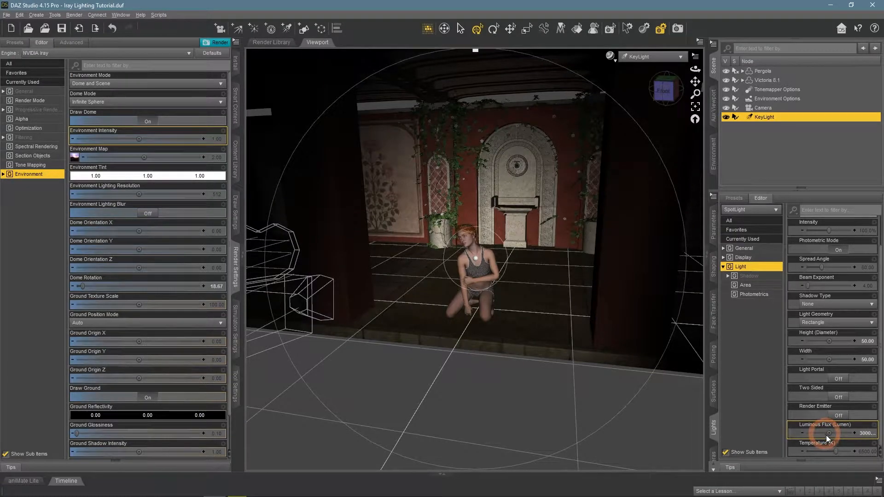
left_click(864, 452)
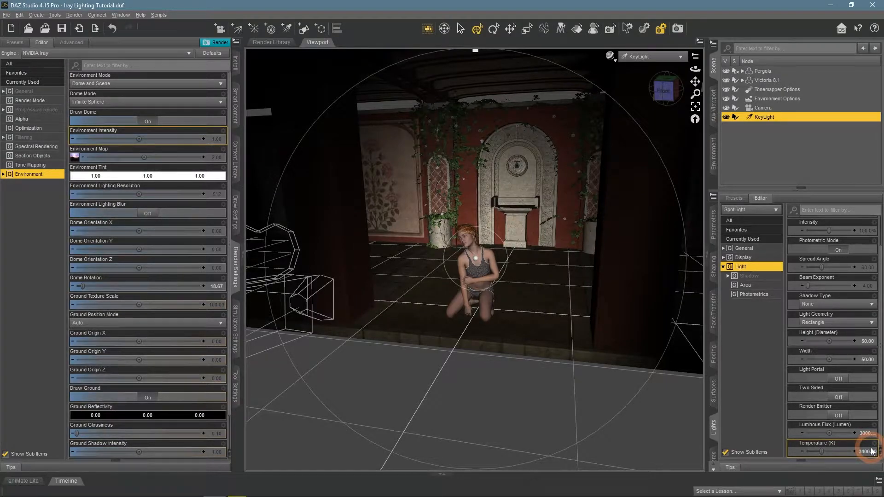
- Set the Environment Intensity to 0 and return the viewport to the Camera view
left_click(221, 141)
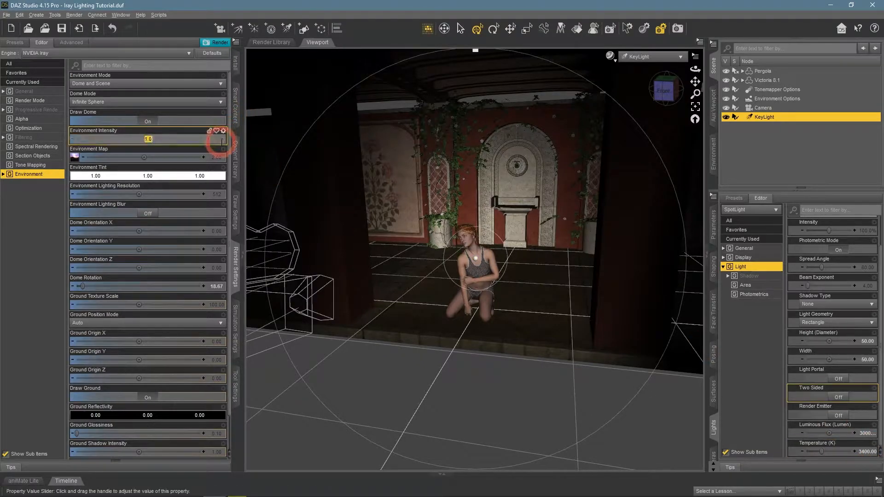
type("0")
key("Return")
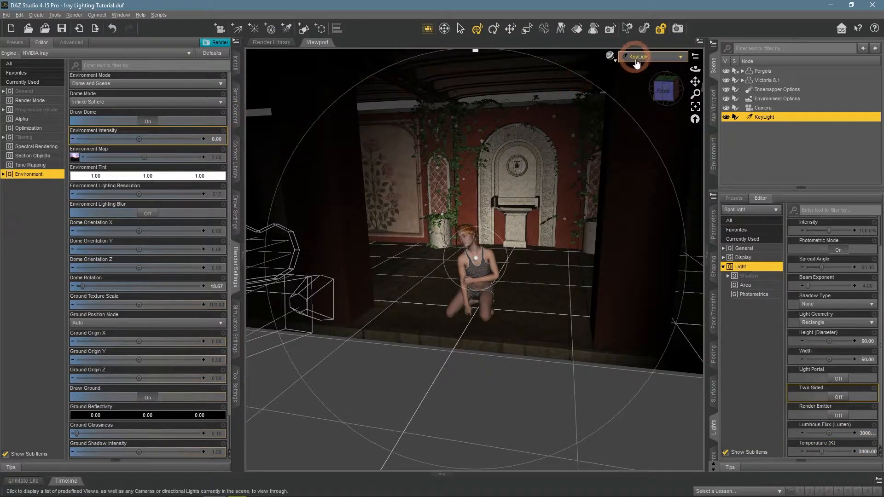
left_click(640, 56)
left_click(639, 139)
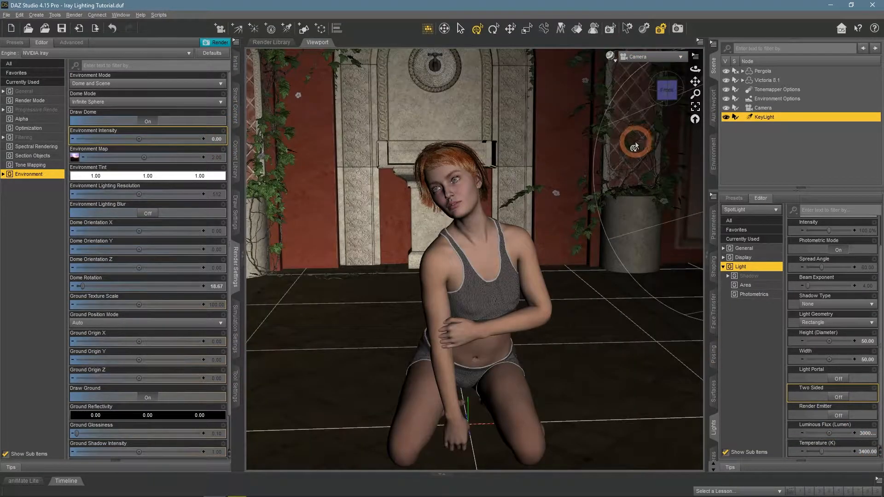
- Preview the KeyLight's effect through the Camera in NVIDIA Iray, and return the draw style to Texture Shaded
left_click(739, 158)
left_click(610, 56)
left_click(613, 176)
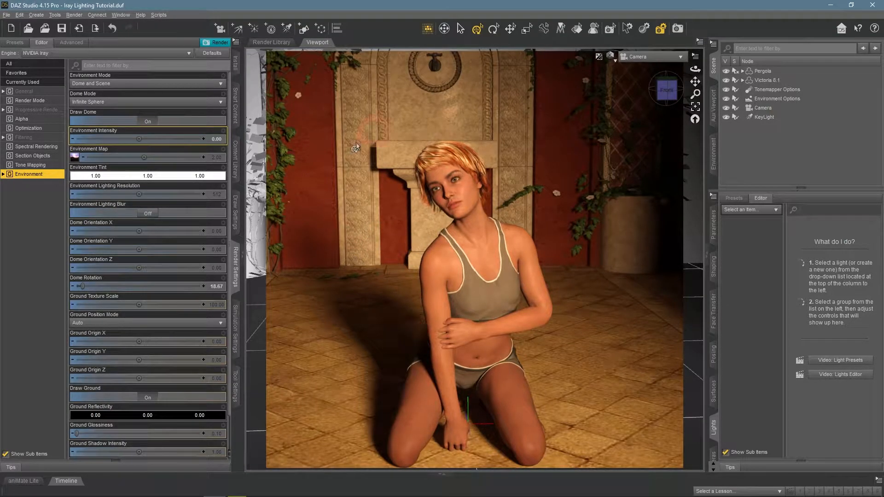
left_click(610, 55)
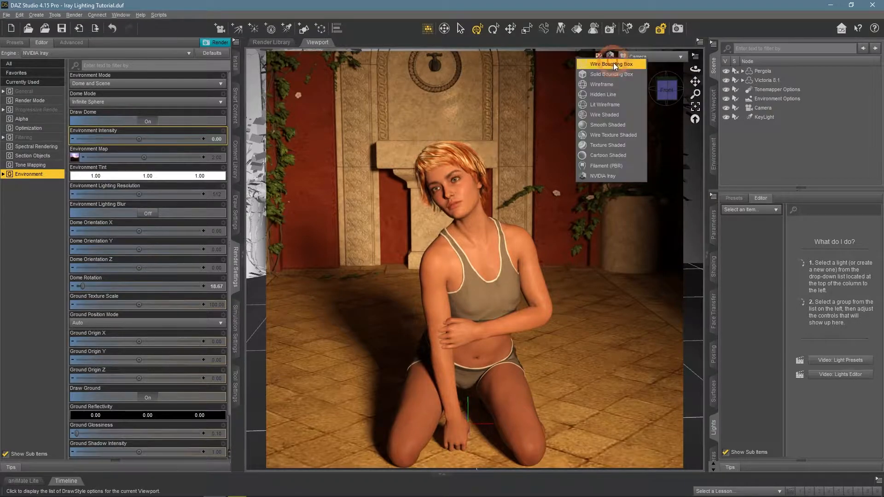
left_click(620, 145)
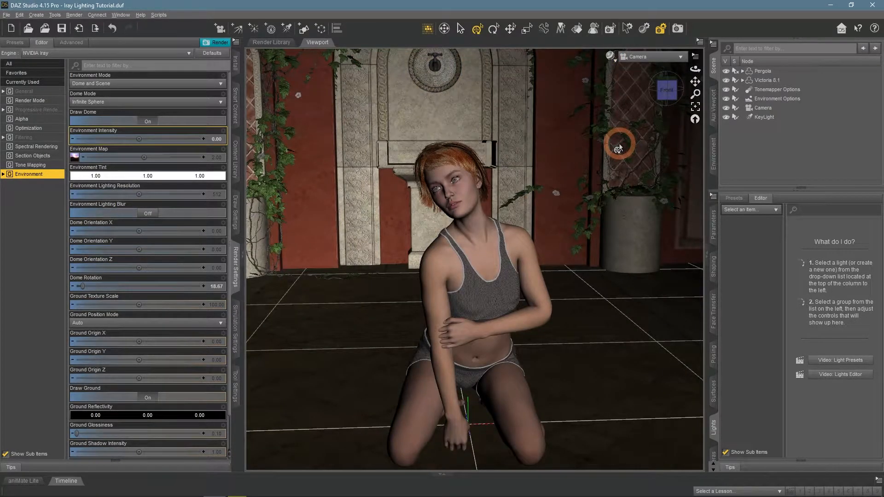
- Examine the KeyLight's placement relative to the camera and the kneeling figure from above and from the side in the Perspective View
left_click(645, 57)
left_click(638, 73)
left_click_drag(695, 69, 660, 87)
mouse_move(695, 81)
left_mouse_down()
mouse_move(705, 87)
mouse_move(688, 72)
left_mouse_up()
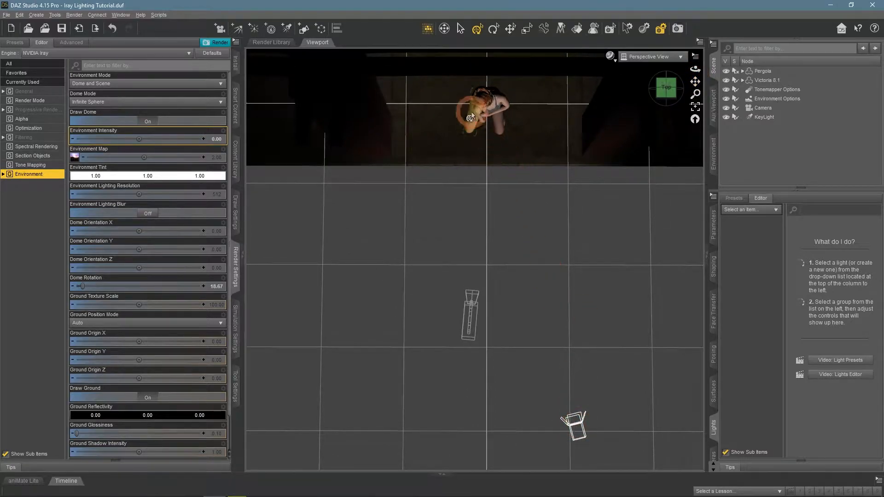
left_click(766, 118)
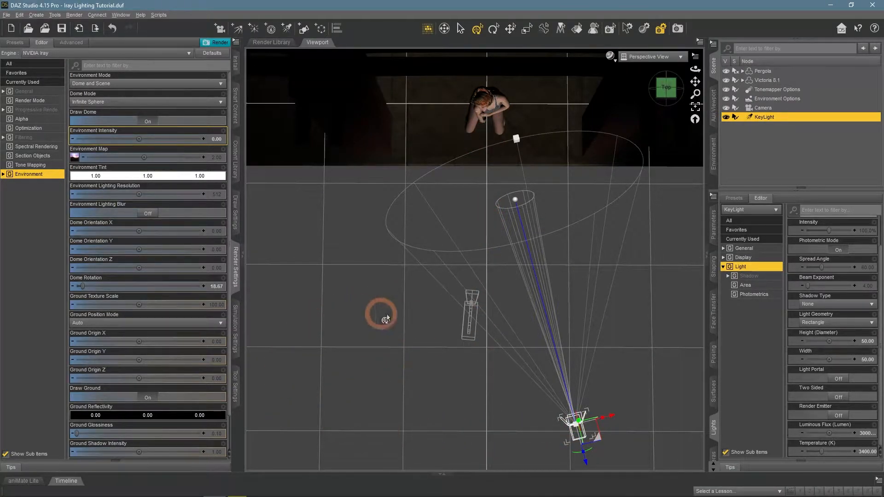
left_click(382, 336)
left_click_drag(694, 69, 693, 70)
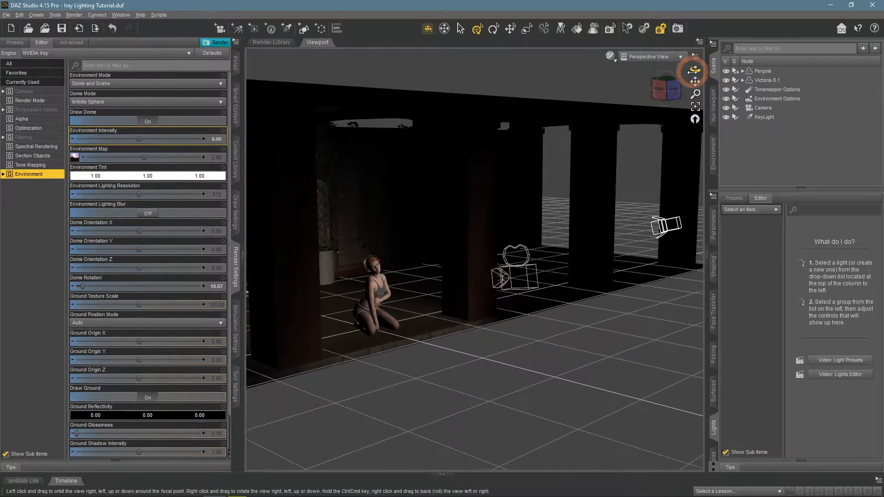
left_click(671, 227)
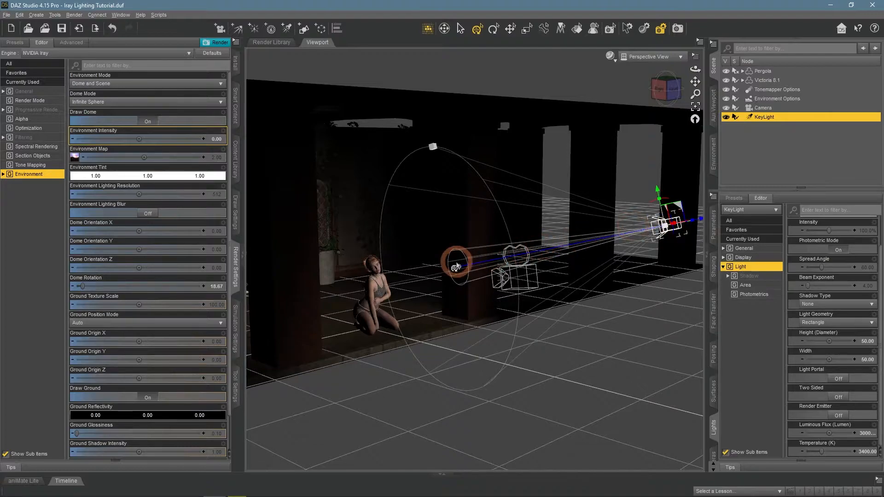
left_click(460, 336)
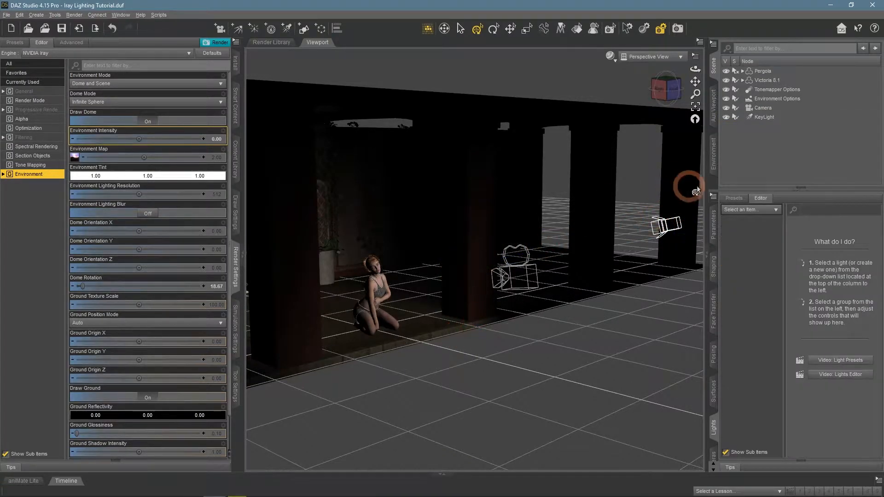
- Frame the kneeling figure from the side opposite the KeyLight, and create a spotlight labelled FillLight using the active viewport transforms
mouse_move(691, 69)
left_mouse_down()
mouse_move(694, 91)
mouse_move(693, 64)
mouse_move(696, 82)
left_mouse_up()
scroll(542, 210, "up", 3)
scroll(643, 142, "up", 2)
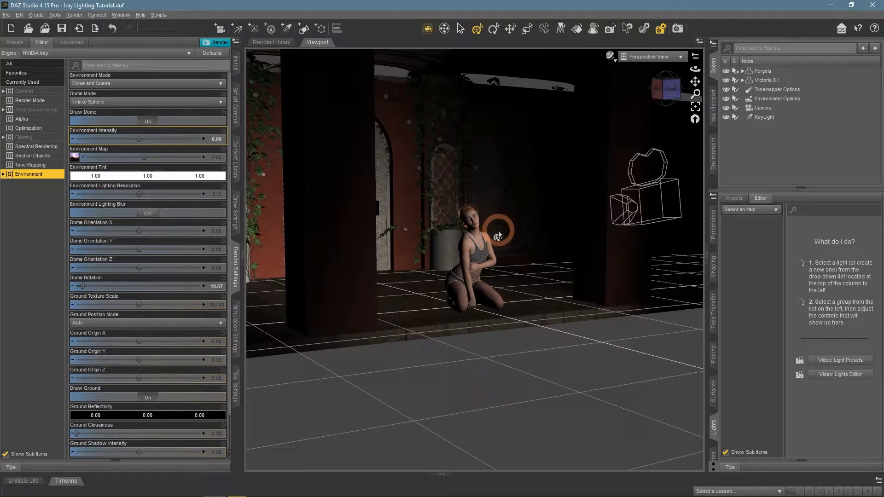
left_click(291, 31)
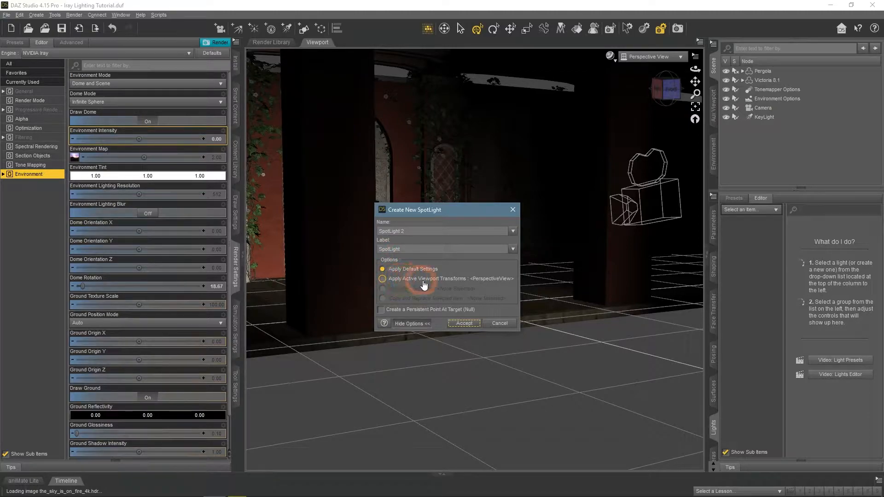
left_click_drag(413, 250, 348, 257)
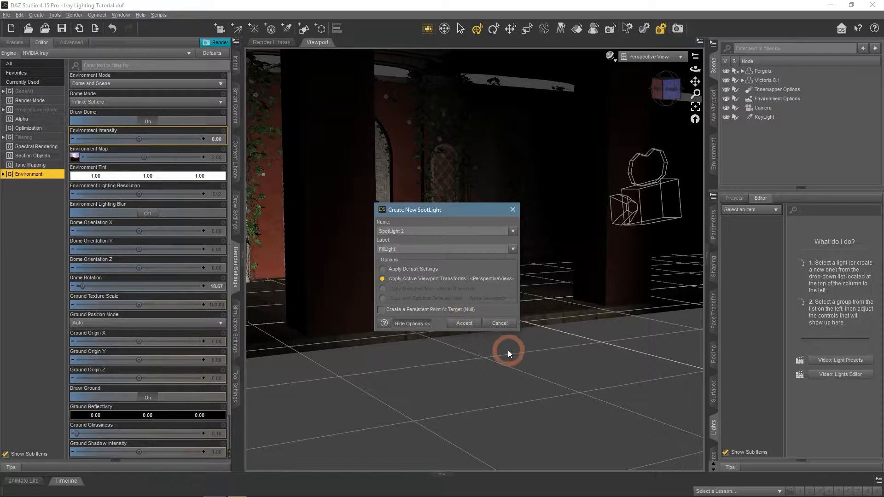
left_click(471, 324)
- Look through the FillLight and reposition it farther from the figure, keeping the figure inside its cone
left_click(651, 56)
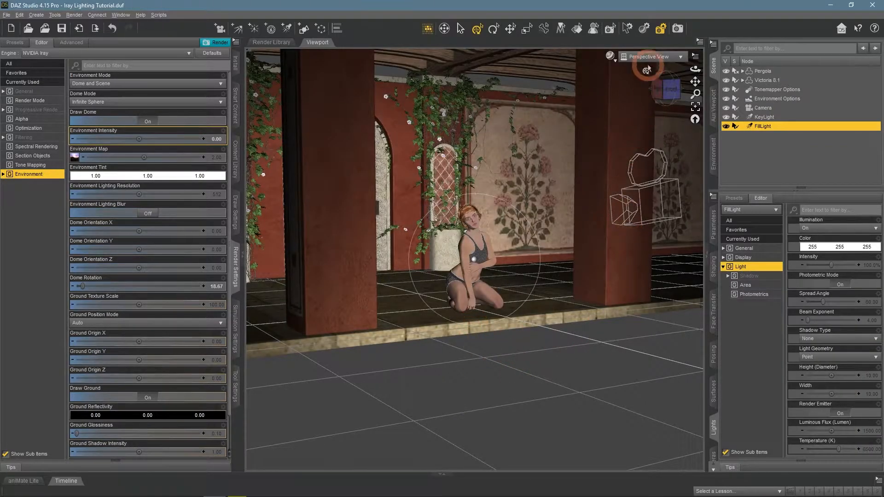
left_click(645, 156)
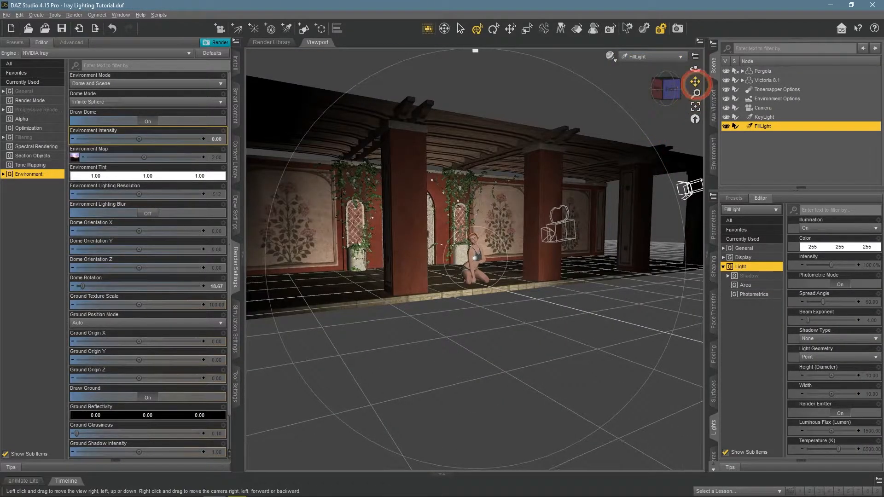
scroll(584, 243, "up", 3)
left_click_drag(696, 69, 710, 67)
left_click(757, 124)
- Move the FillLight closer to the figure in the Top View, roughly level with the KeyLight on the camera's other side
left_click(662, 57)
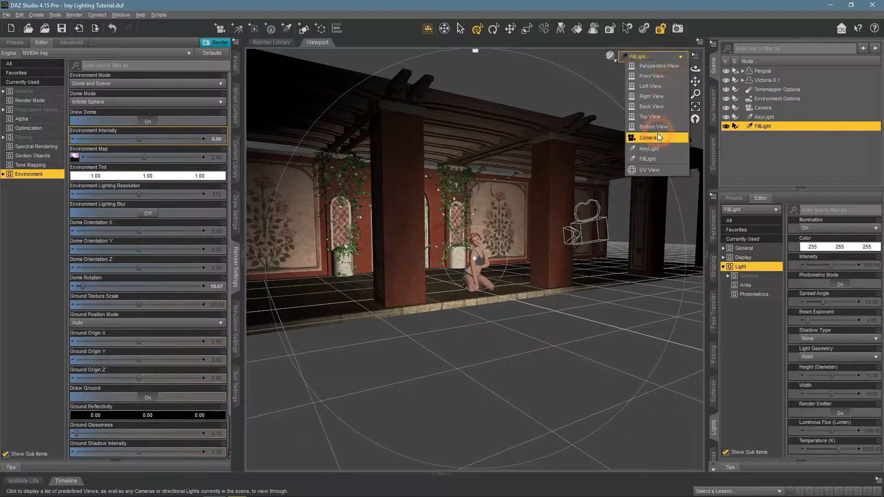
left_click(661, 67)
left_click(667, 57)
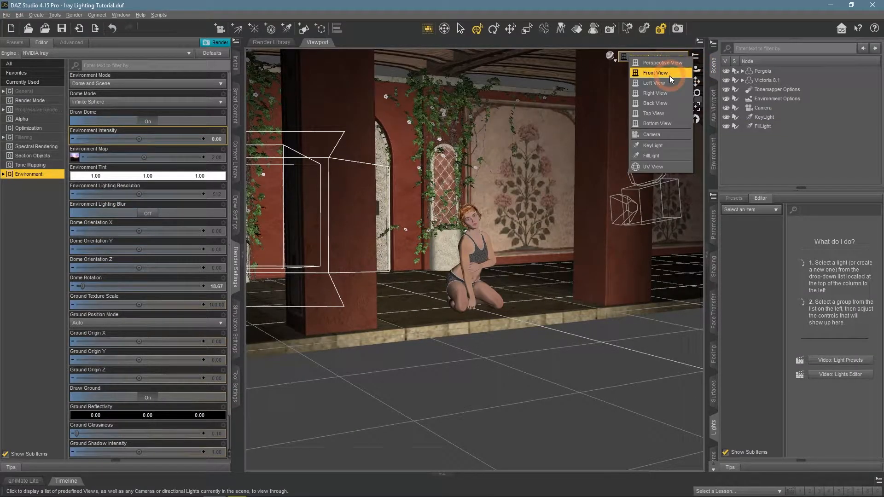
left_click(669, 114)
left_click_drag(697, 83, 702, 76)
scroll(592, 236, "down", 3)
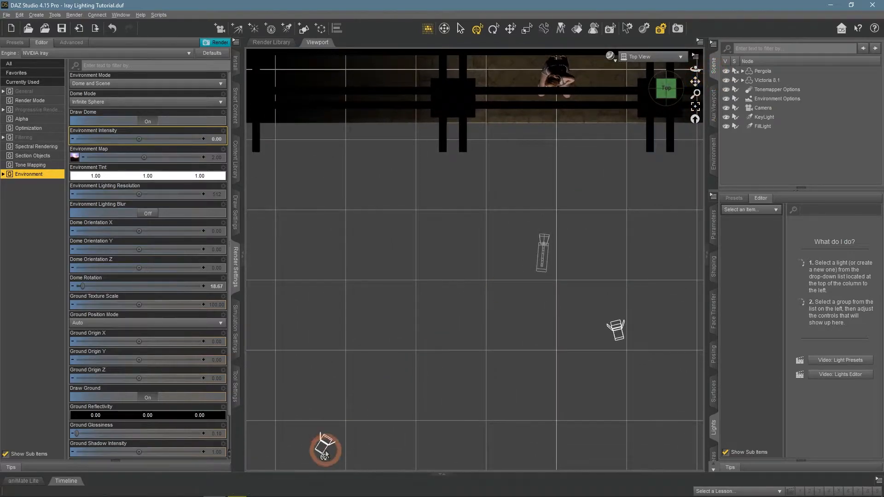
left_click(326, 450)
left_click_drag(344, 434, 344, 443)
key("ctrl+z")
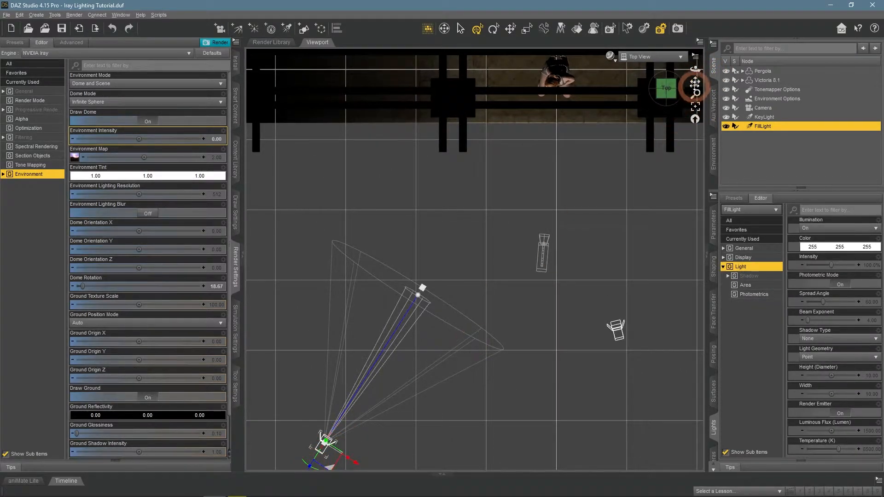
left_click_drag(695, 82, 699, 76)
left_click_drag(339, 476, 403, 351)
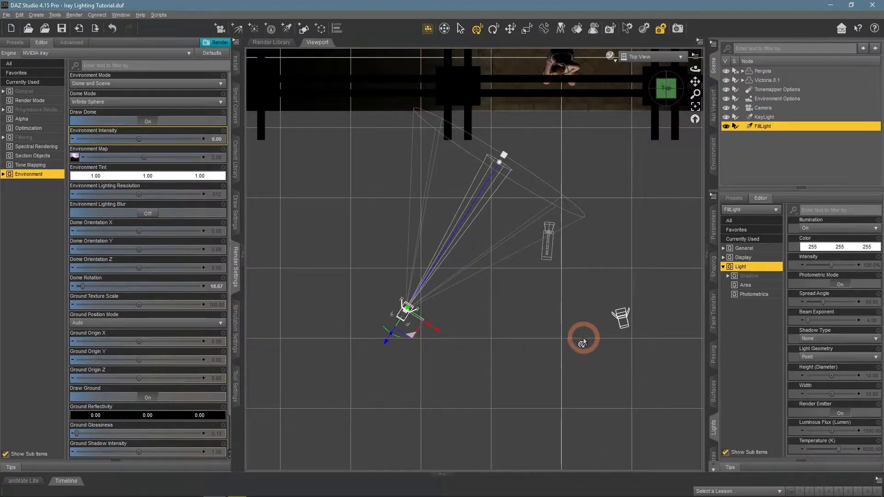
- Look through the FillLight and adjust its aim so its cone centres on the kneeling figure
left_click(638, 57)
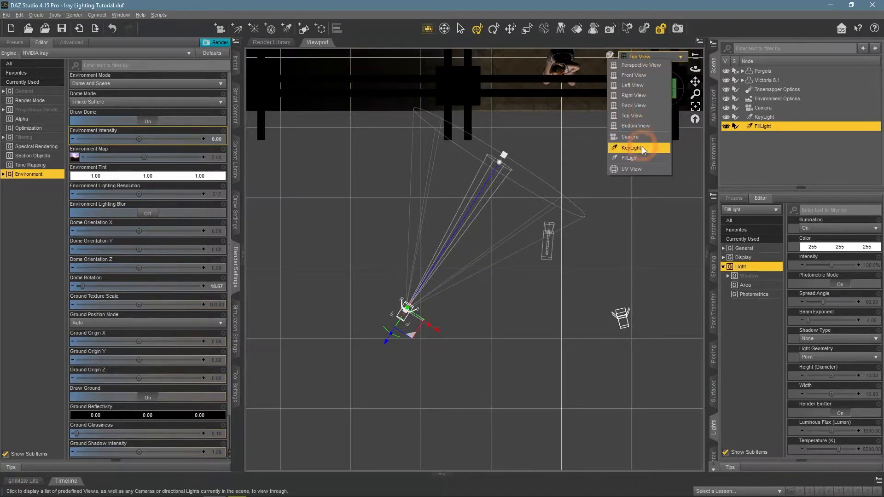
left_click(643, 145)
mouse_move(695, 69)
left_mouse_down()
mouse_move(691, 77)
mouse_move(695, 69)
left_mouse_up()
left_click_drag(695, 69, 691, 66)
- Lower and level the FillLight to about Y Translate 69.3 and X Rotate -0.14, and return to the Camera view
left_click(663, 56)
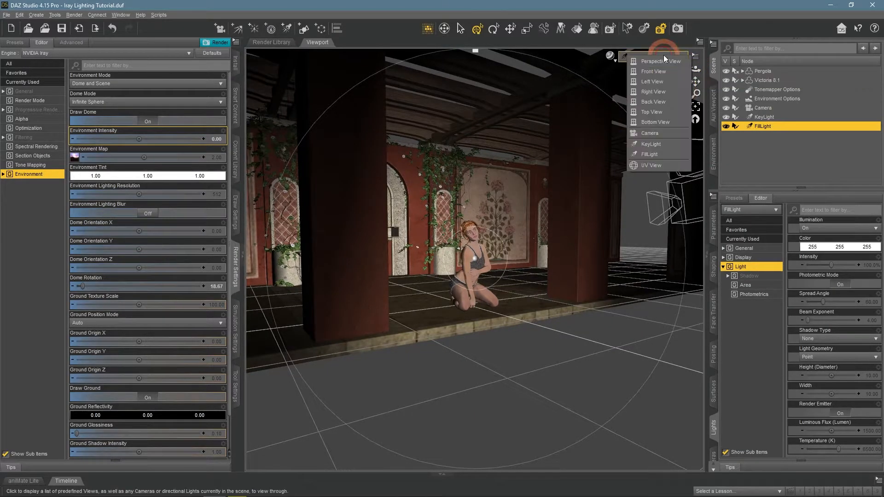
left_click(670, 84)
left_click_drag(699, 82, 697, 82)
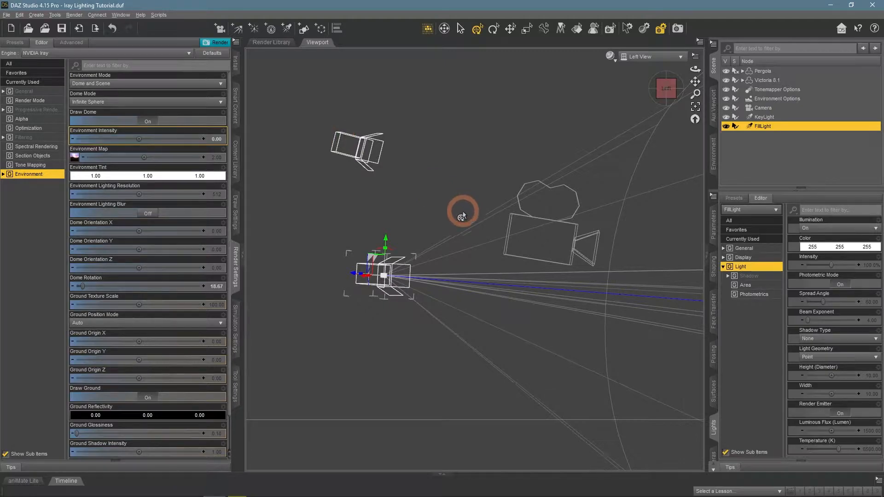
left_click(715, 234)
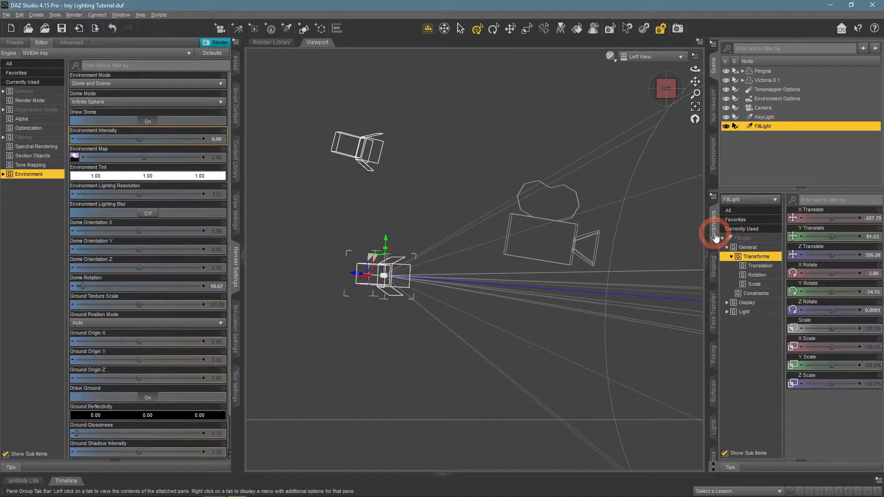
mouse_move(695, 81)
left_mouse_down()
mouse_move(695, 69)
mouse_move(695, 82)
left_mouse_up()
left_click(654, 56)
left_click(653, 148)
left_click(666, 56)
left_click(670, 84)
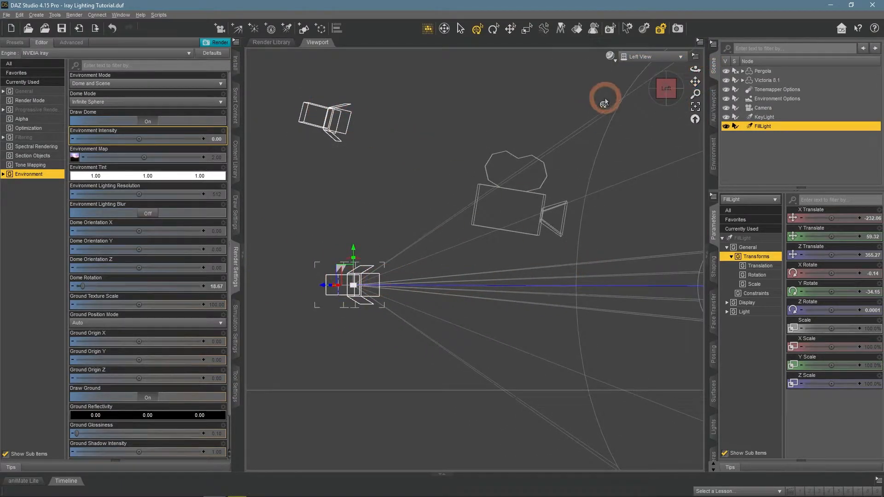
left_click(648, 57)
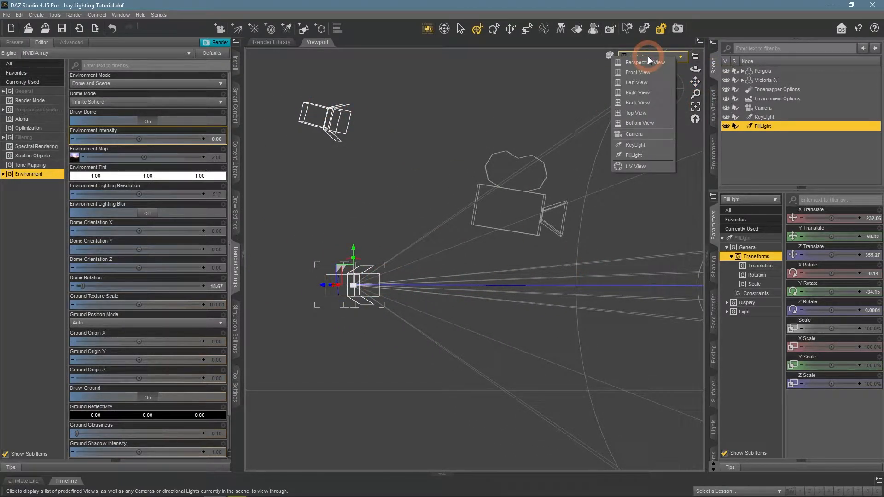
left_click(637, 133)
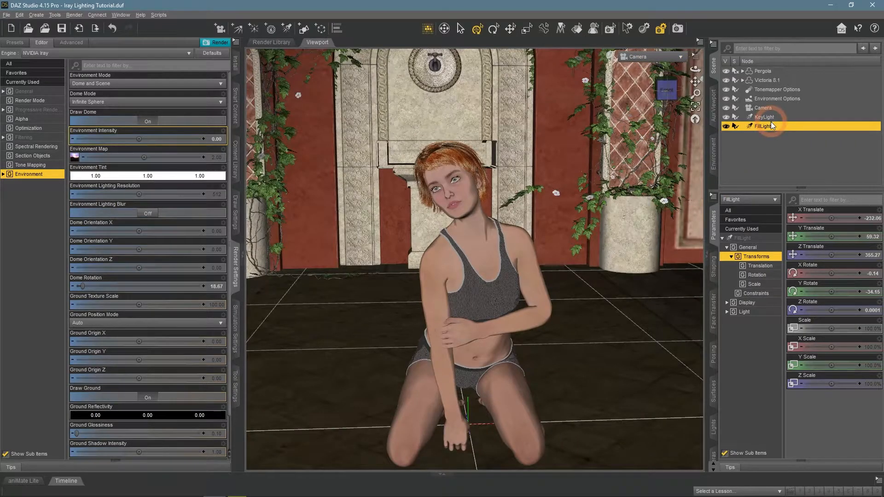
- Set the FillLight's Light Geometry to Rectangle with Height and Width of 75, and turn off its Render Emitter
left_click(714, 426)
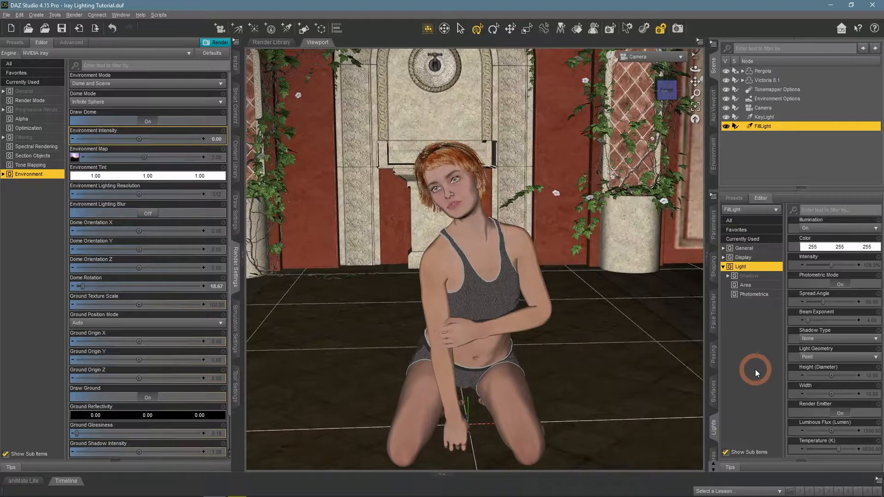
left_click(806, 357)
left_click(814, 377)
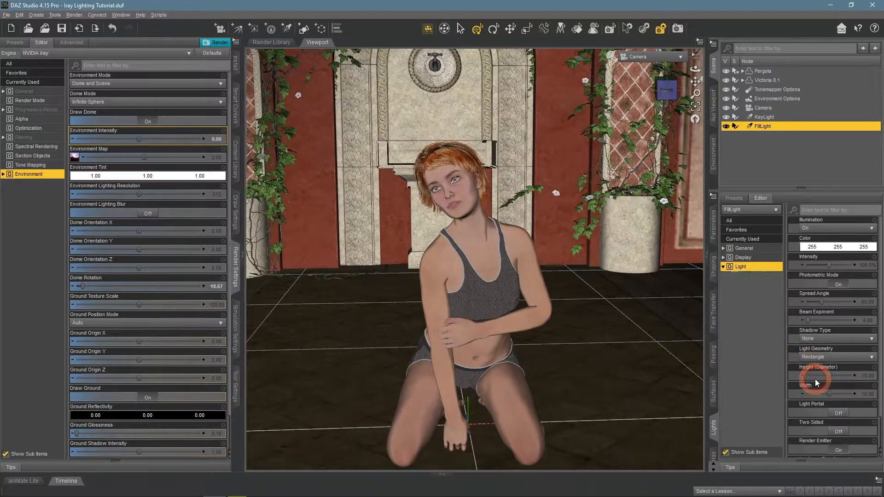
left_click(868, 376)
type("75")
key("Return")
left_click(870, 394)
type("75")
key("Return")
scroll(869, 397, "down", 1)
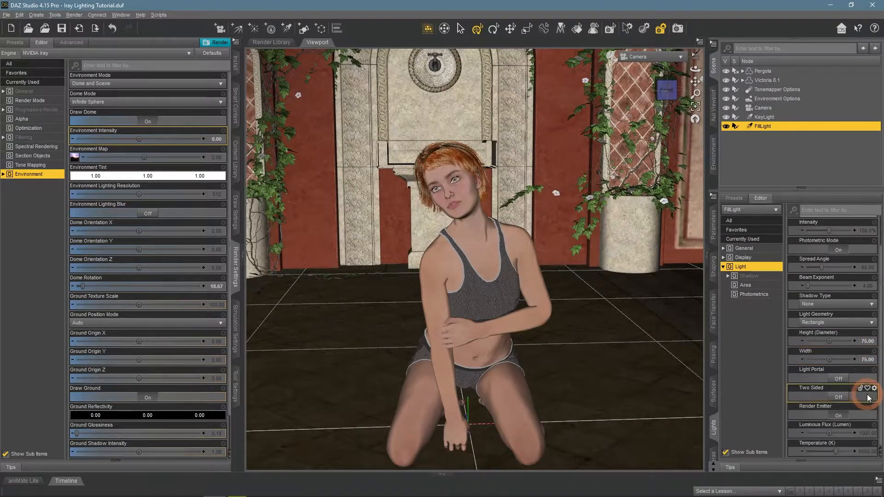
left_click(839, 415)
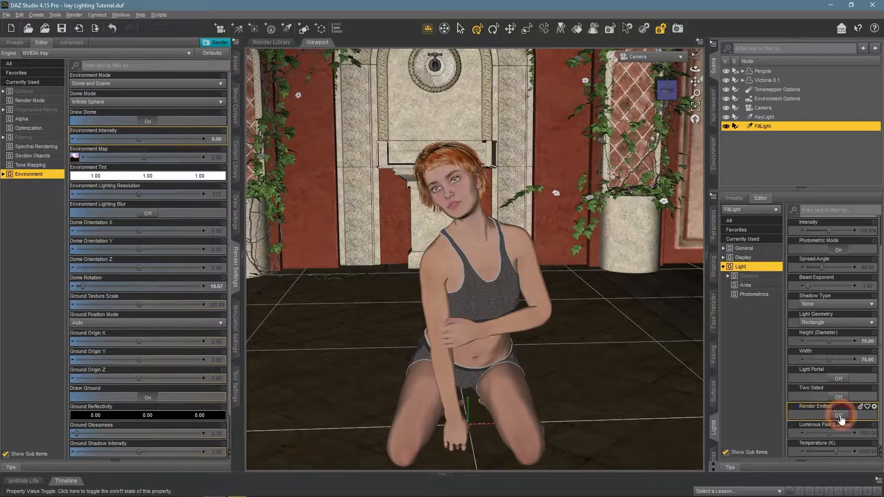
- Check the KeyLight's Luminous Flux as a reference, and change the FillLight's Luminous Flux
left_click(765, 117)
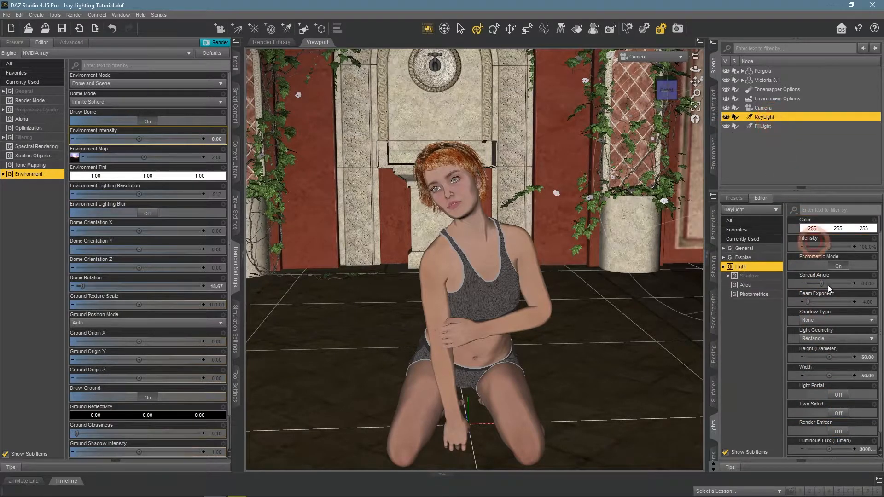
left_click(868, 449)
left_click(778, 129)
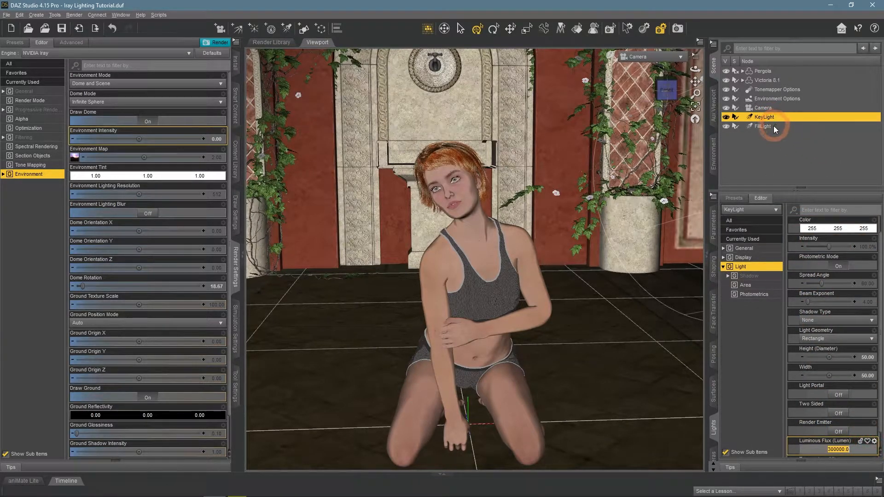
left_click(775, 130)
left_click(865, 451)
left_click(866, 452)
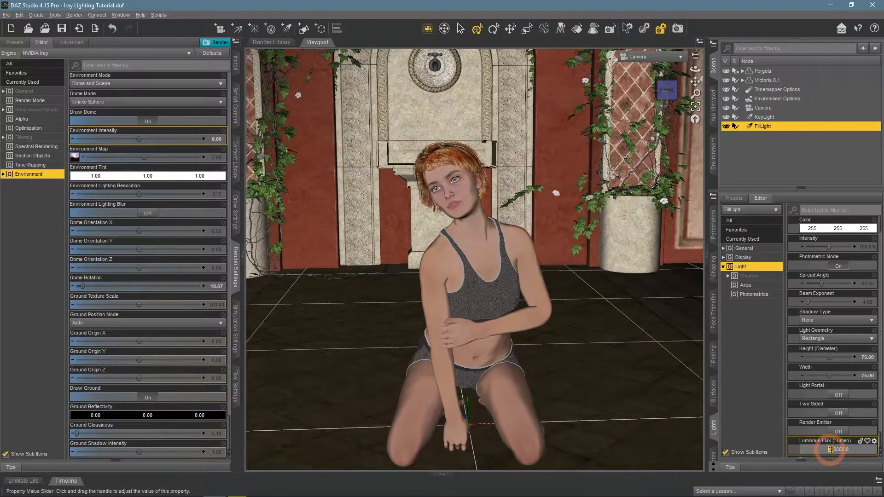
key("Return")
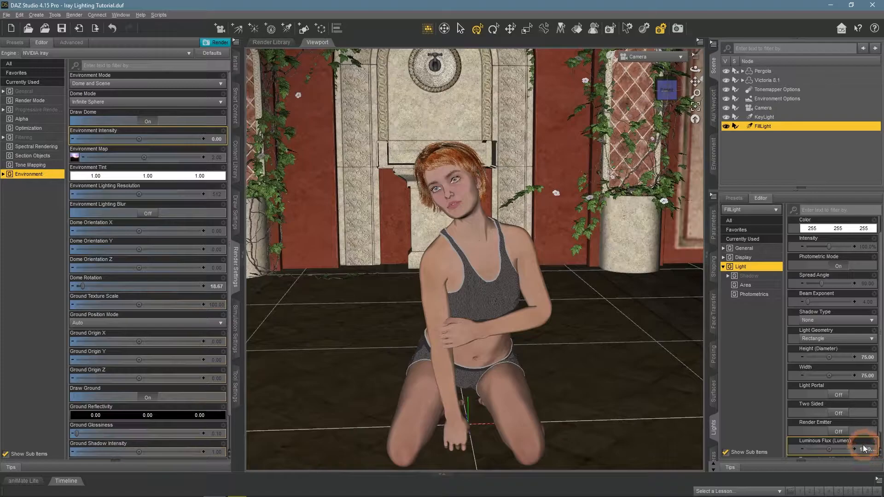
- Check the KeyLight's Temperature as a reference, and set the FillLight's Temperature to 2900 K
scroll(862, 446, "down", 2)
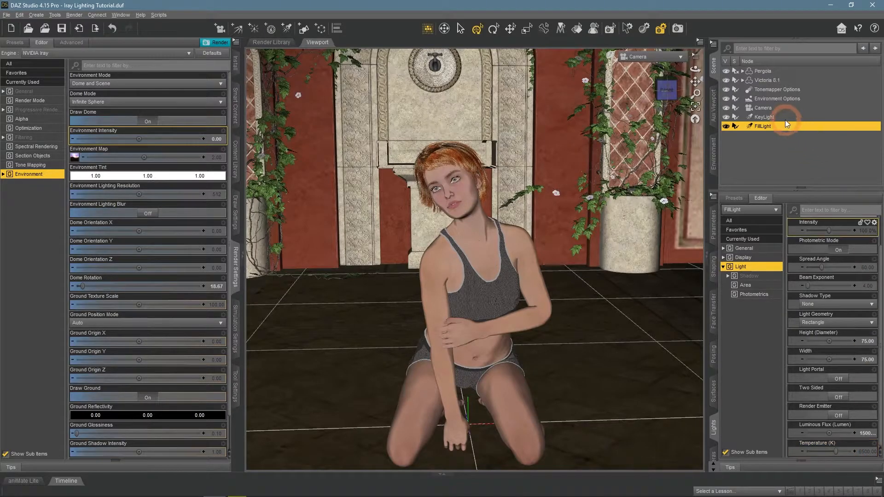
left_click(764, 119)
left_click(763, 127)
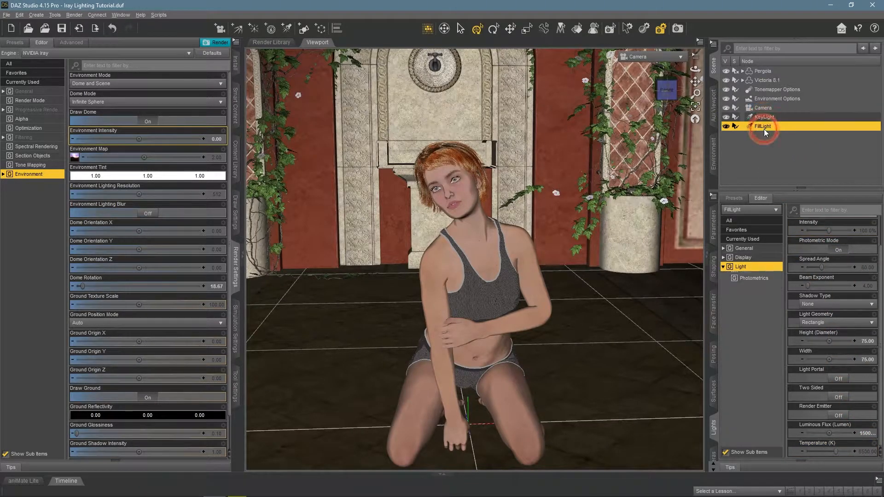
left_click(866, 451)
type("2900")
key("Return")
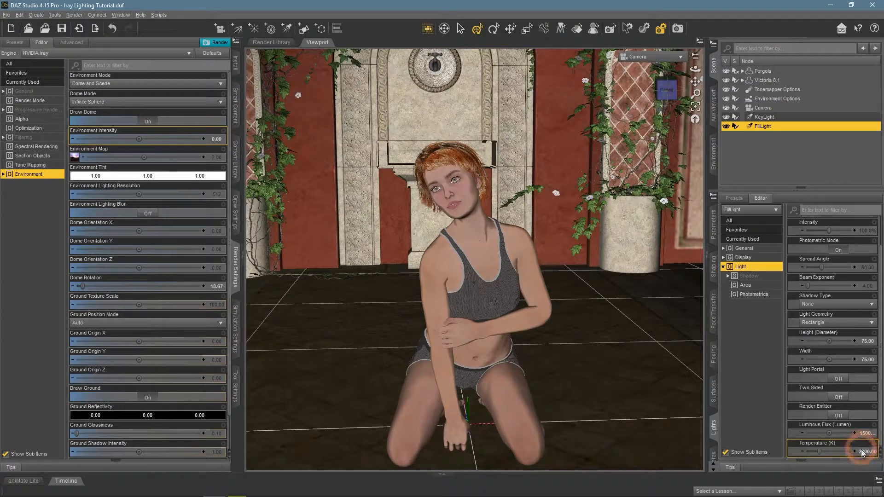
- Preview the Camera view in NVIDIA Iray, hiding and showing the FillLight to compare its effect on the figure
left_click(613, 57)
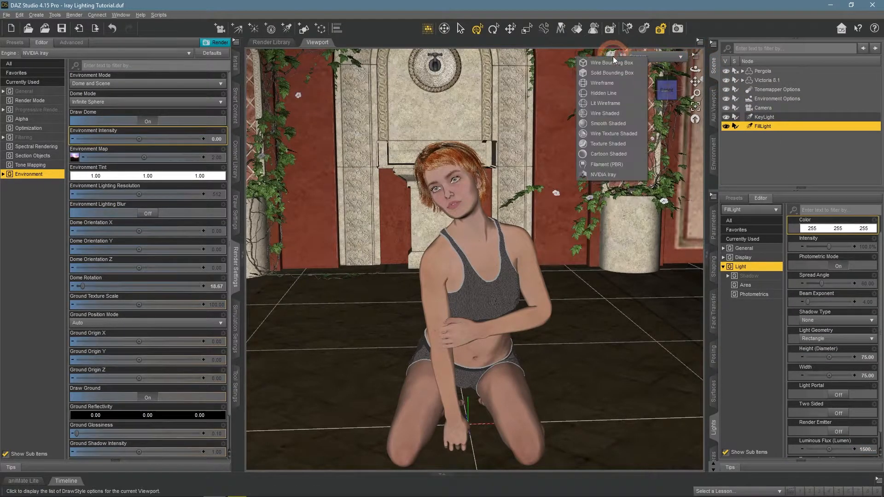
left_click(613, 175)
left_click(798, 162)
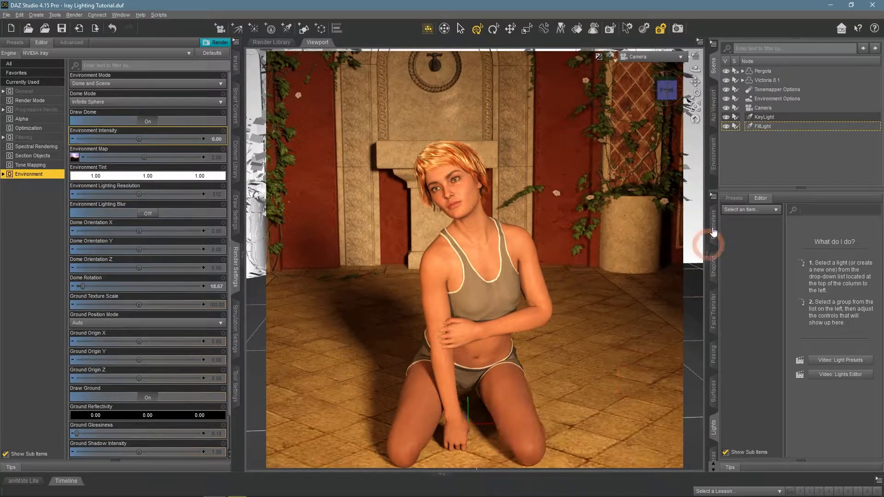
left_click(725, 128)
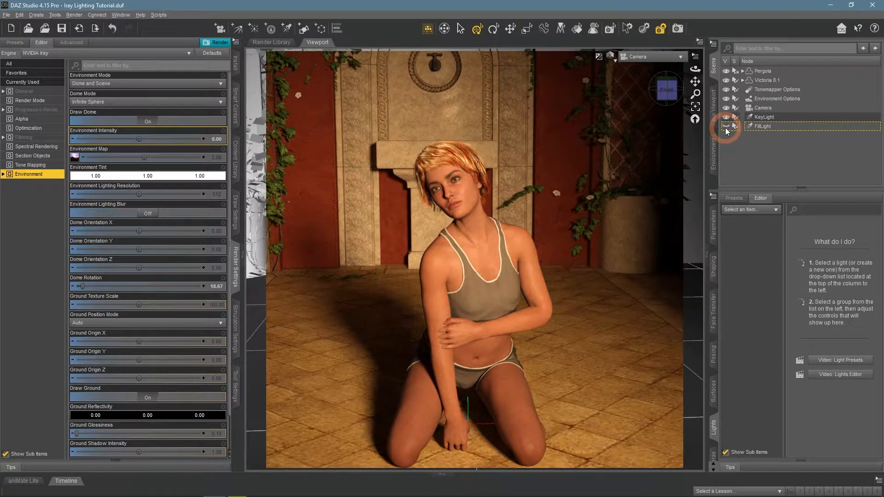
left_click(726, 128)
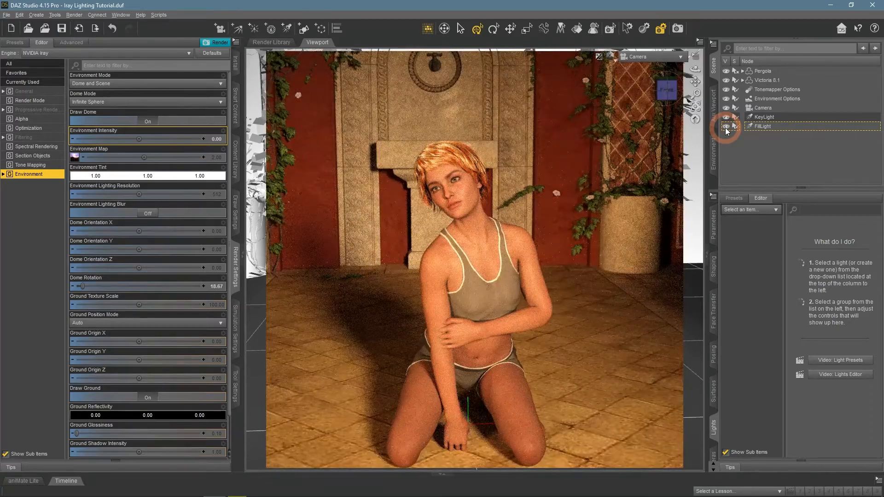
- Return the shading to Texture Shaded and examine the light placement around the figure in Perspective View and Top View
left_click(611, 56)
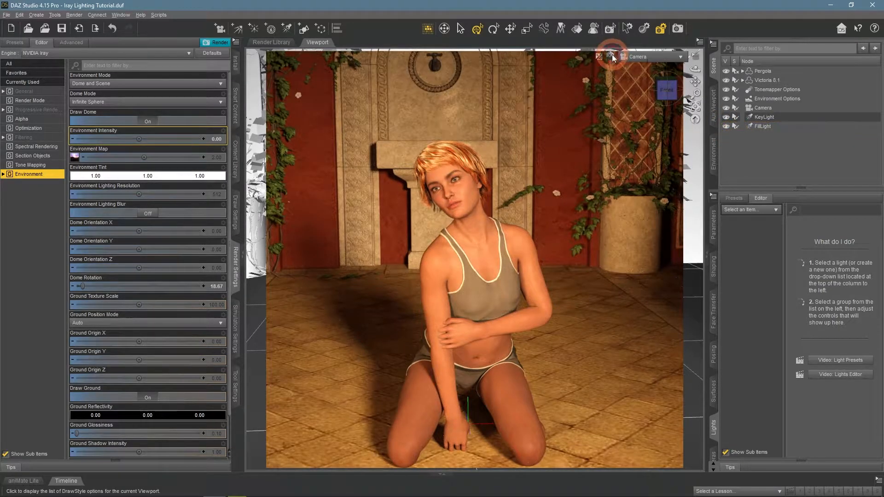
left_click(640, 143)
left_click(668, 56)
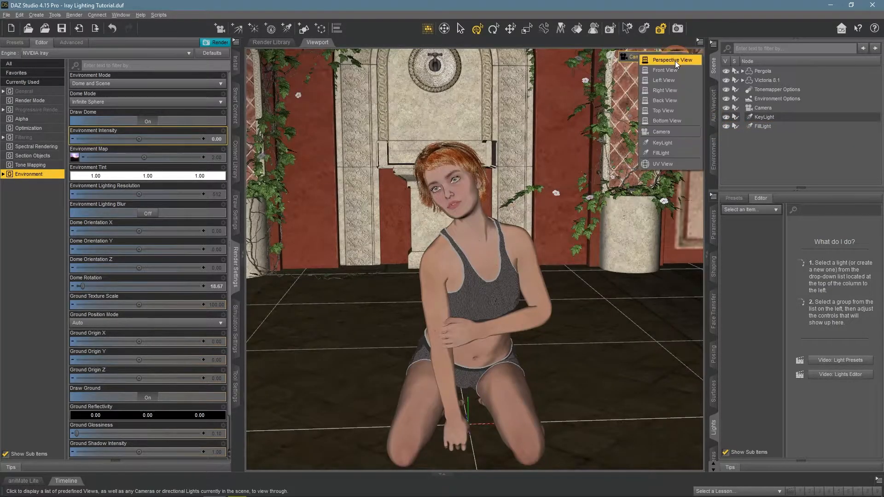
left_click(675, 64)
left_click_drag(696, 69, 667, 85)
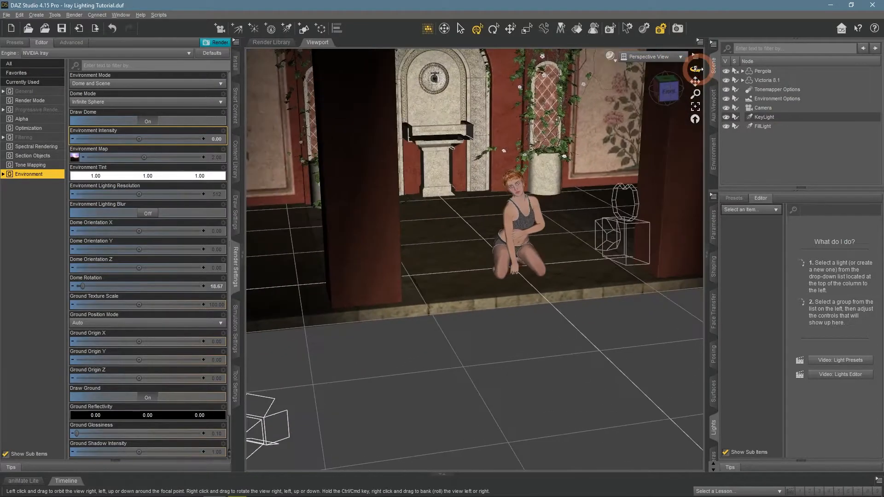
left_click(663, 57)
left_click(661, 115)
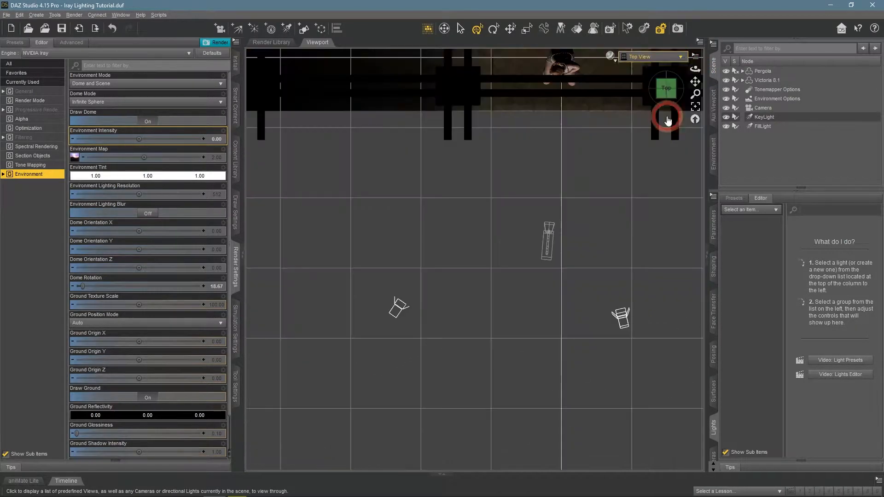
left_click_drag(695, 81, 659, 79)
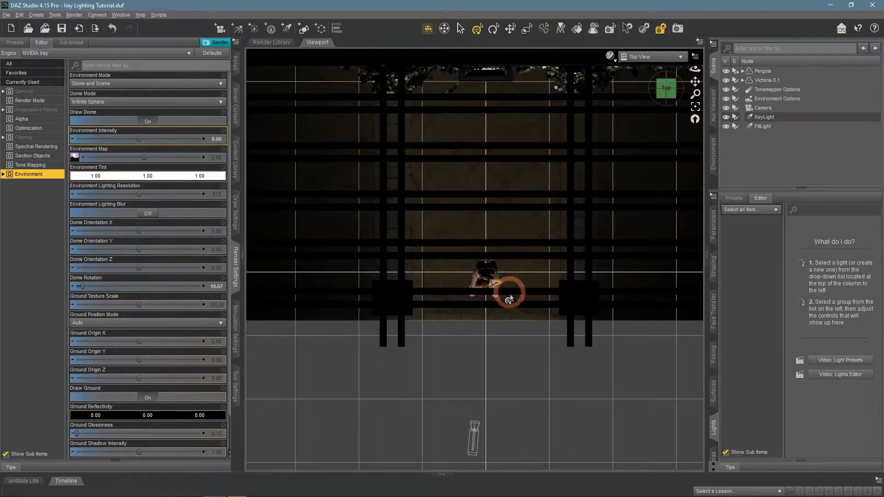
scroll(501, 288, "down", 2)
- View the kneeling figure from behind in Perspective View and preview its unlit back in NVIDIA Iray
left_click(663, 59)
left_click(659, 67)
left_click_drag(696, 68, 478, 215)
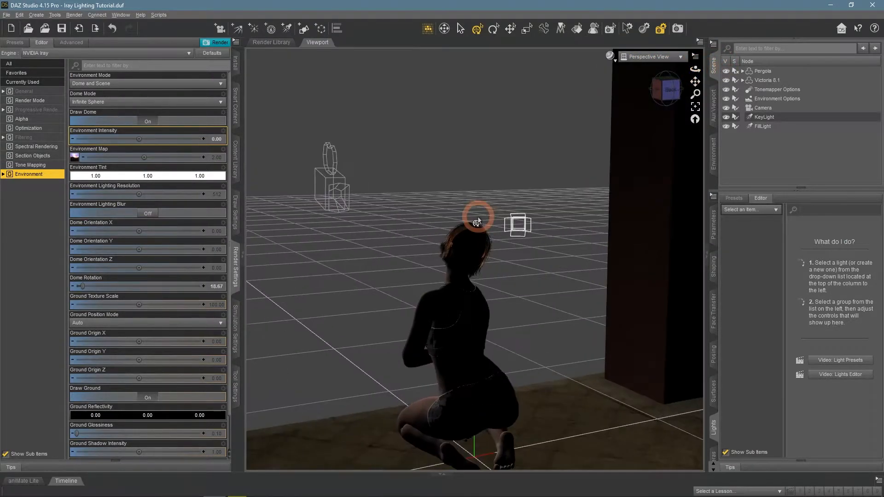
mouse_move(695, 82)
left_mouse_down()
mouse_move(698, 69)
mouse_move(695, 81)
left_mouse_up()
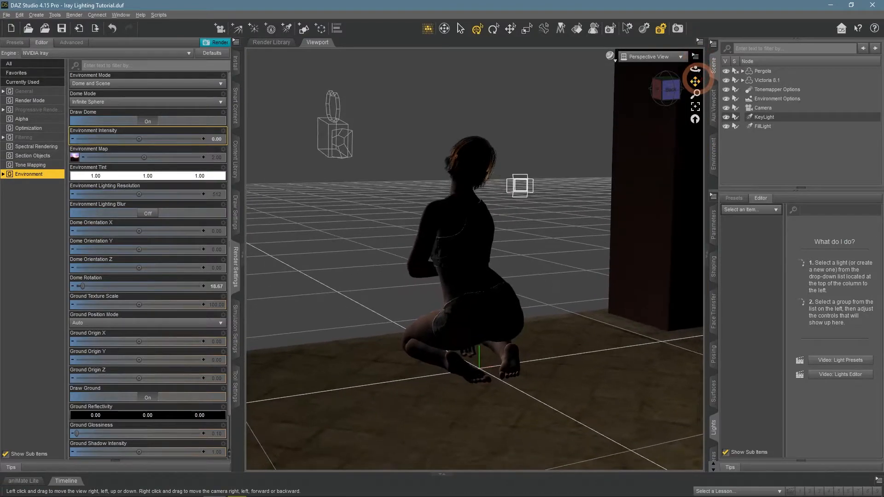
scroll(665, 91, "up", 1)
left_click(611, 56)
left_click(608, 174)
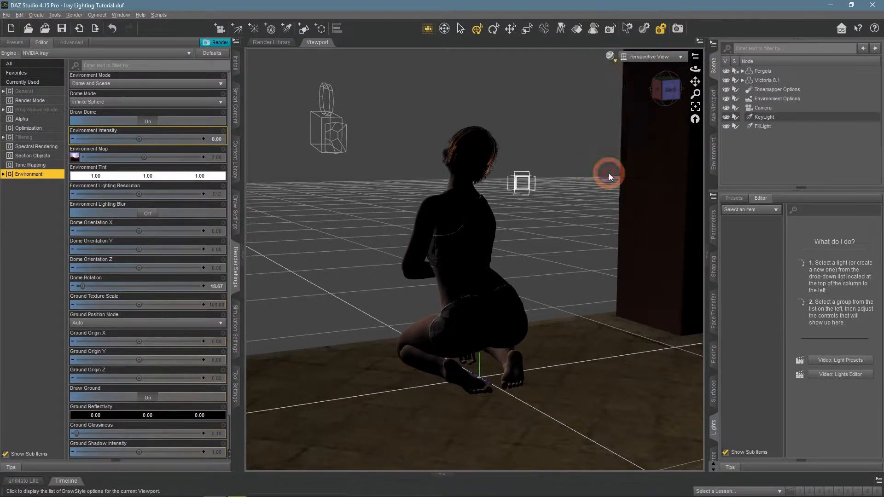
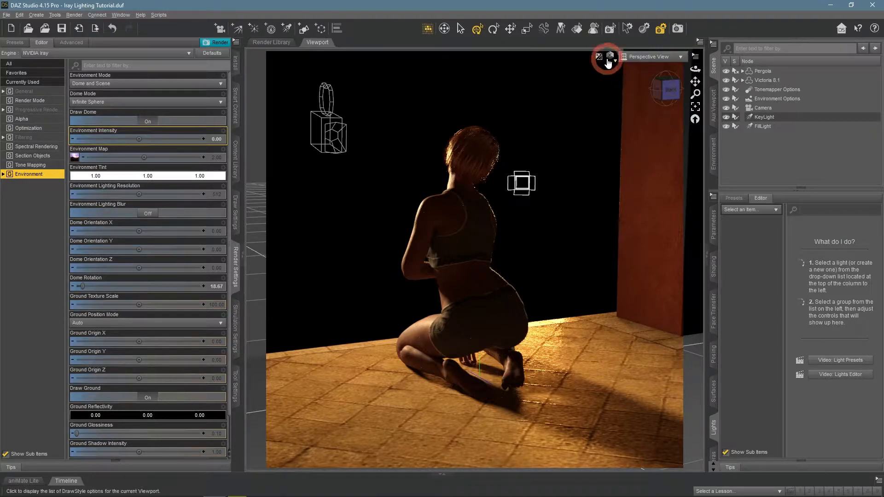
- Leave the Iray preview and examine the KeyLight's position and direction relative to the figure in Top View
left_click(610, 56)
left_click(611, 166)
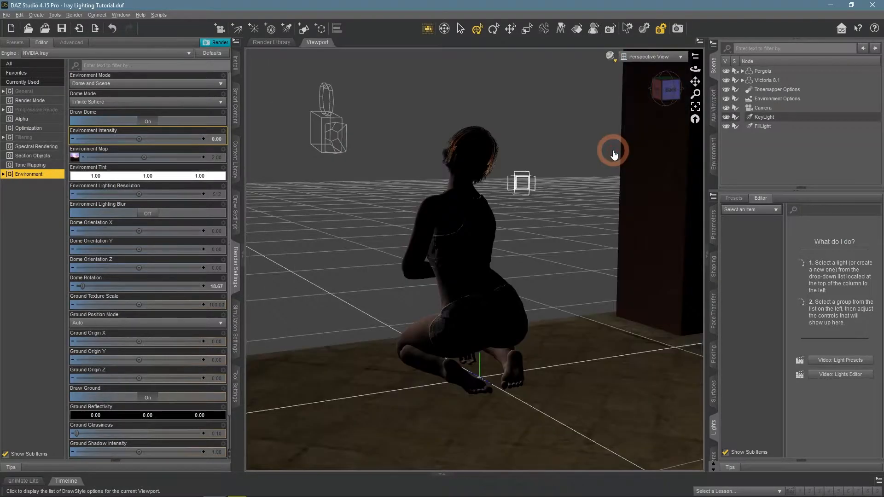
left_click_drag(695, 70, 623, 120)
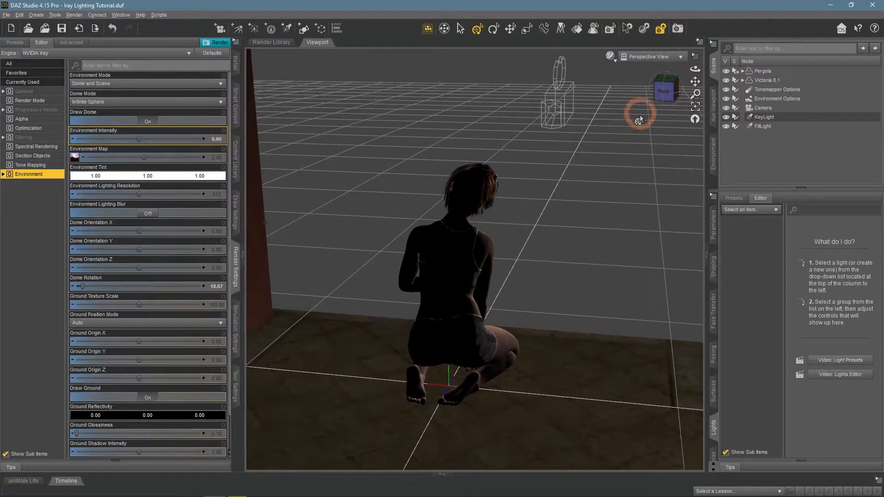
left_click_drag(695, 81, 704, 98)
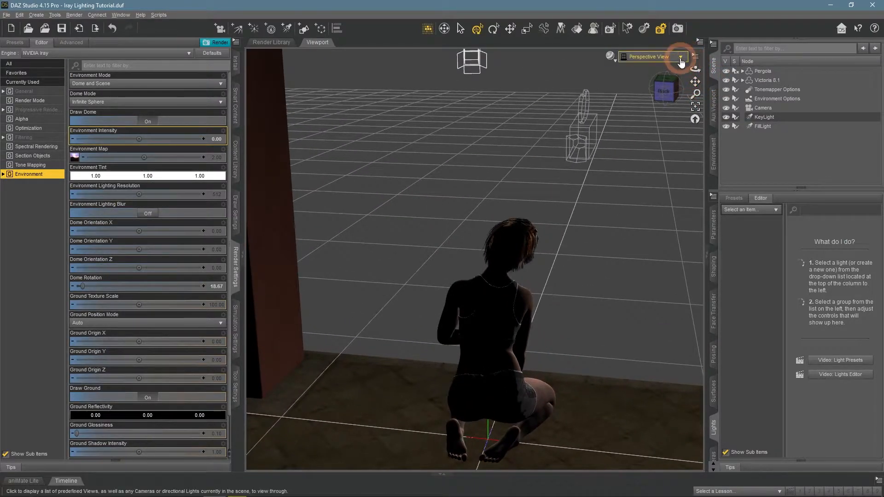
left_click(654, 56)
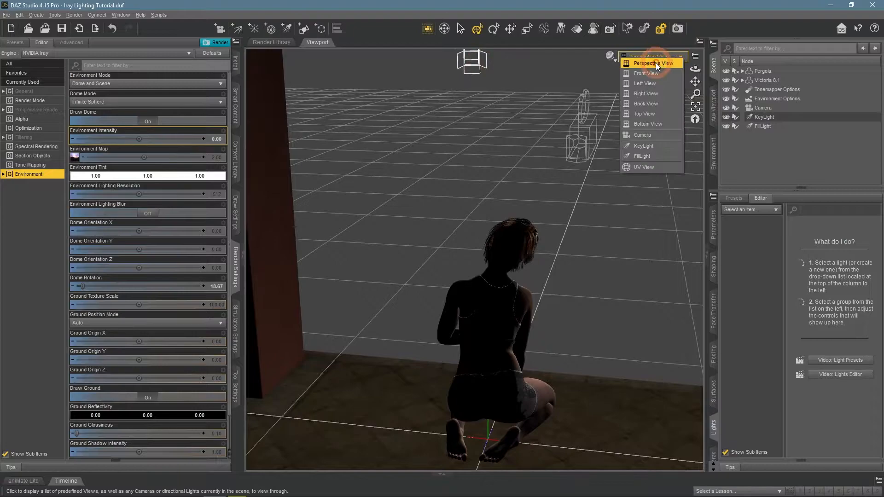
left_click(646, 114)
left_click_drag(695, 81, 695, 76)
left_click(538, 449)
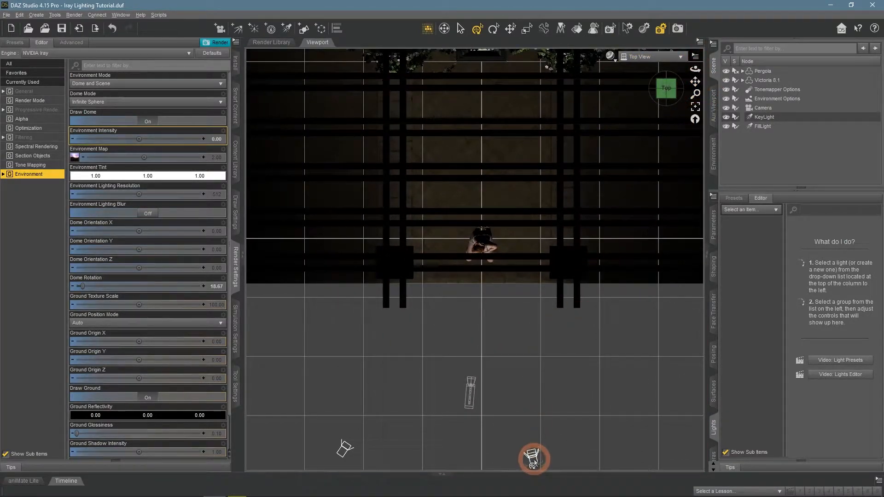
left_click(534, 460)
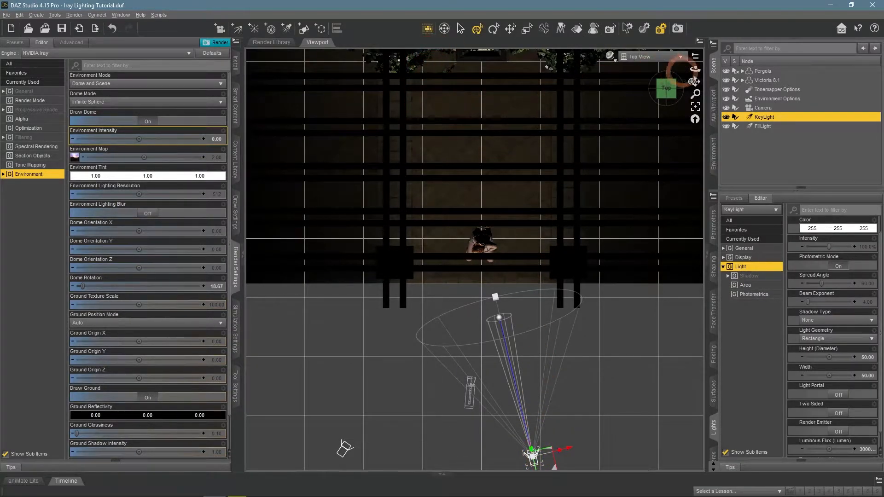
left_click_drag(696, 81, 696, 85)
- Frame the kneeling figure from behind in Perspective View and clear the KeyLight selection
left_click(656, 57)
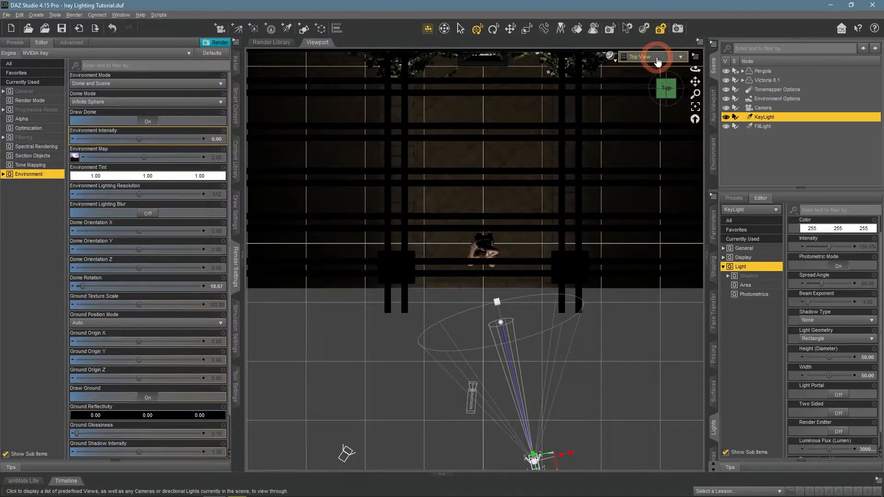
left_click(656, 63)
left_click_drag(696, 70, 700, 71)
scroll(593, 145, "down", 3)
scroll(593, 144, "up", 1)
scroll(575, 249, "down", 2)
scroll(575, 247, "up", 1)
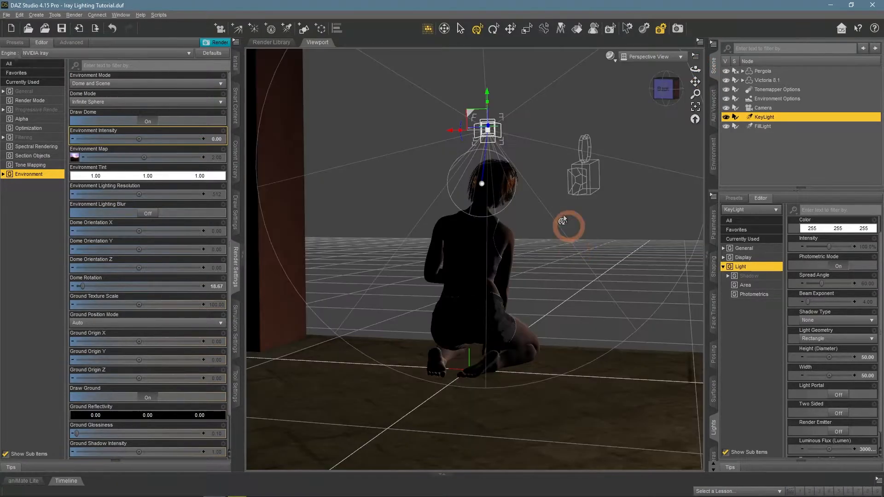
left_click(394, 101)
- Create a spotlight labelled BackLight with the active Perspective View's transforms applied
left_click(286, 28)
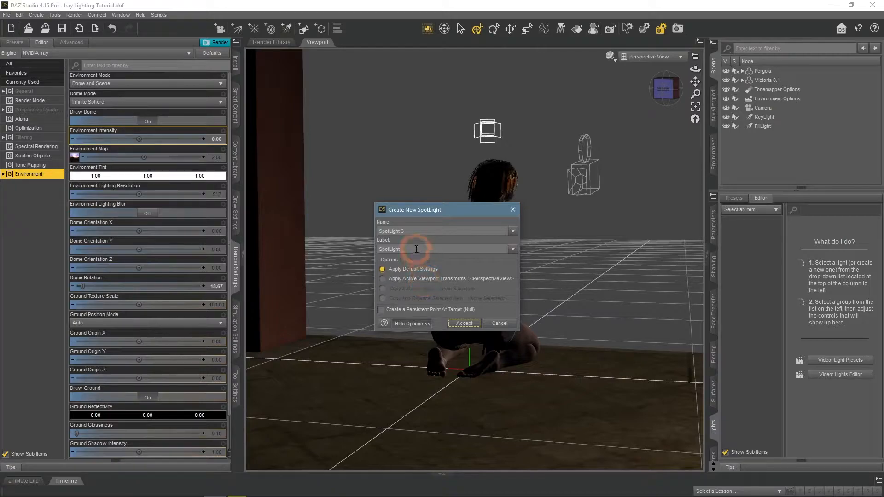
double_click(415, 249)
type("BackLight")
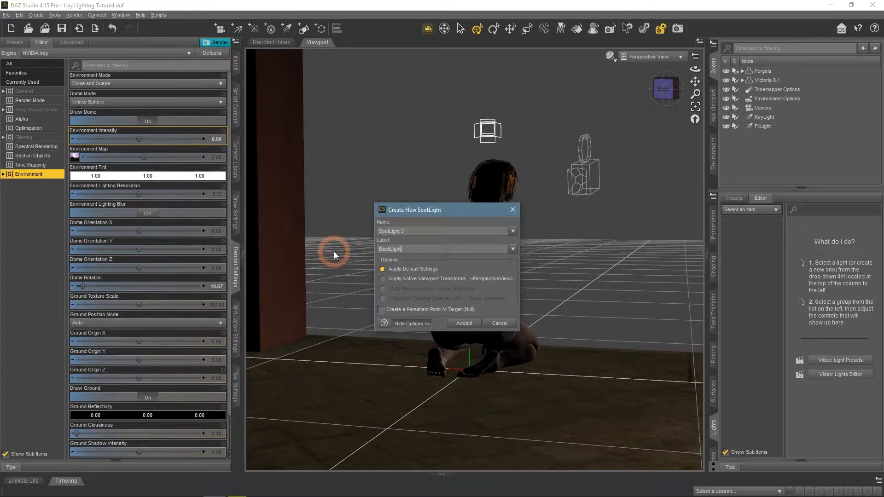
left_click(436, 282)
left_click(463, 323)
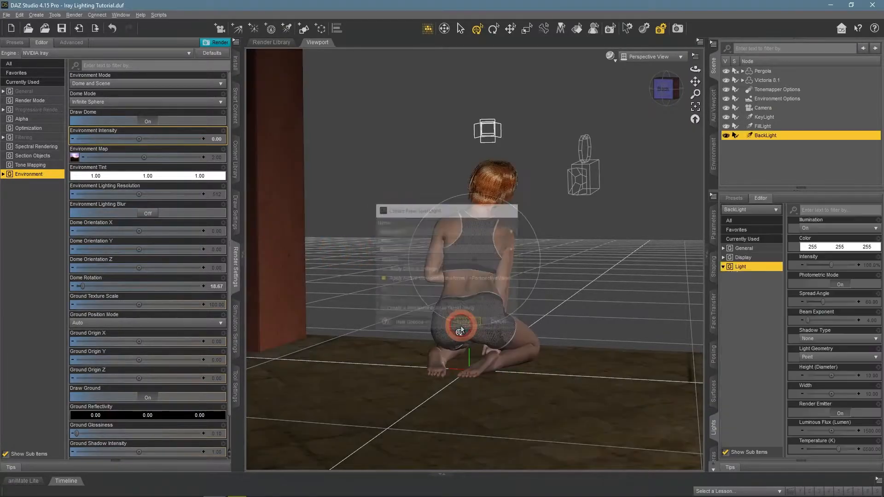
- Look through the BackLight and move it farther behind the kneeling figure, keeping its cone aimed at her back
left_click(662, 57)
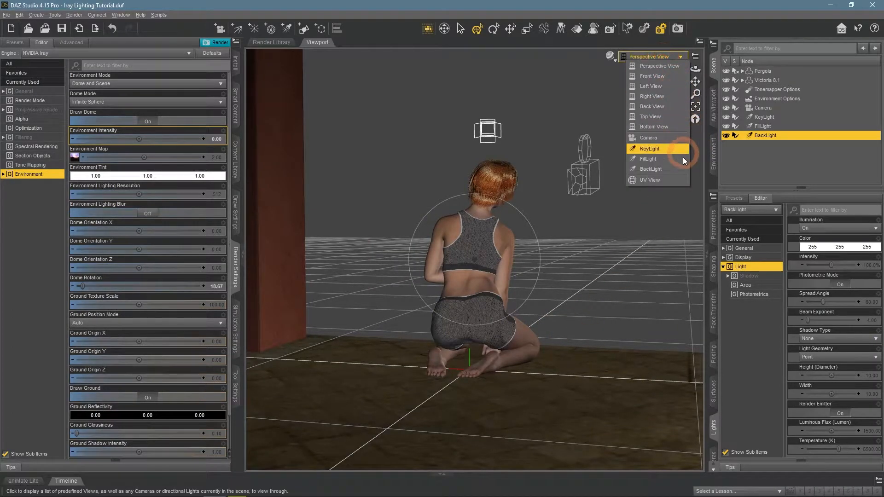
left_click(677, 169)
left_click_drag(695, 81, 696, 83)
right_click_drag(695, 82, 693, 84)
left_click_drag(695, 69, 695, 69)
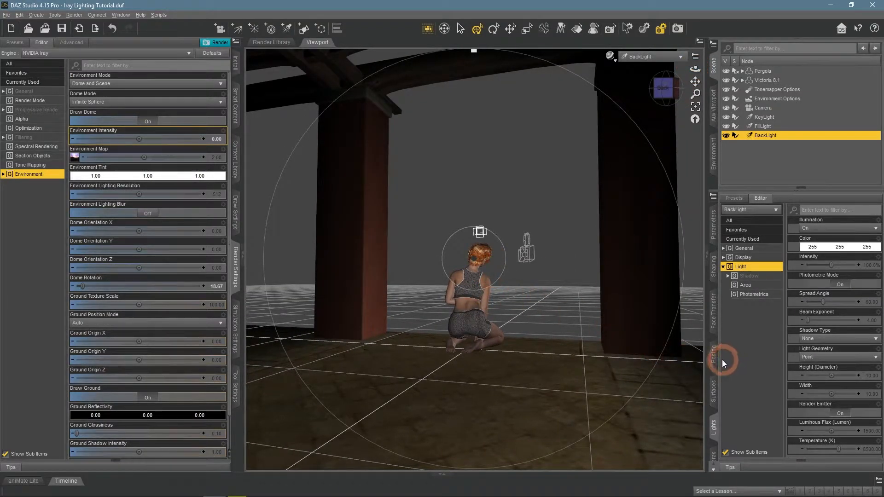
- Set the BackLight's Light Geometry to Rectangle with a Height and Width of 25
left_click(847, 357)
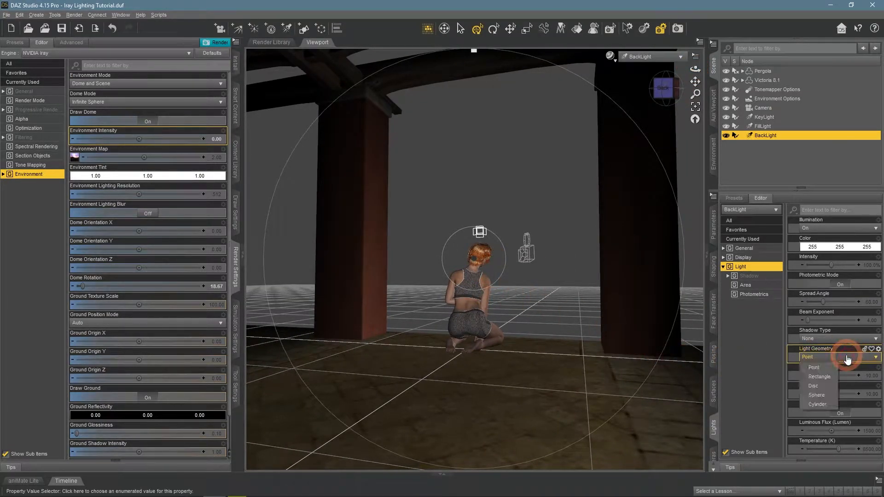
left_click(825, 377)
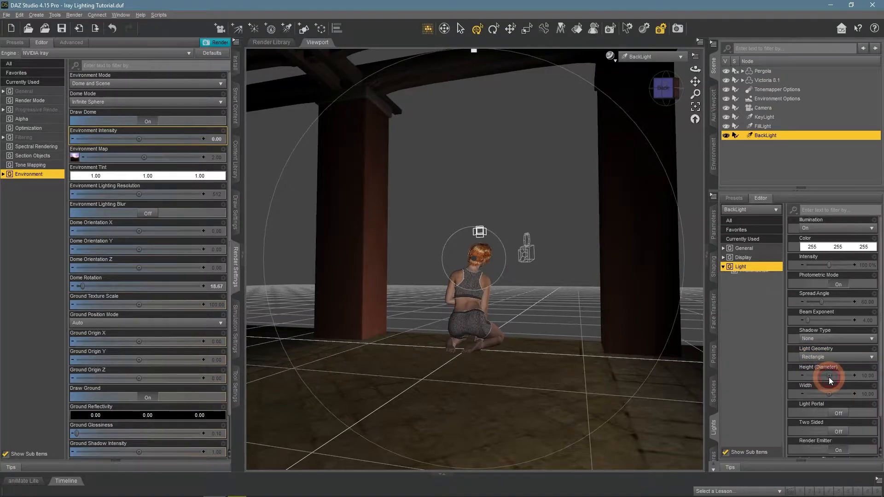
left_click(867, 380)
type("25")
key("Return")
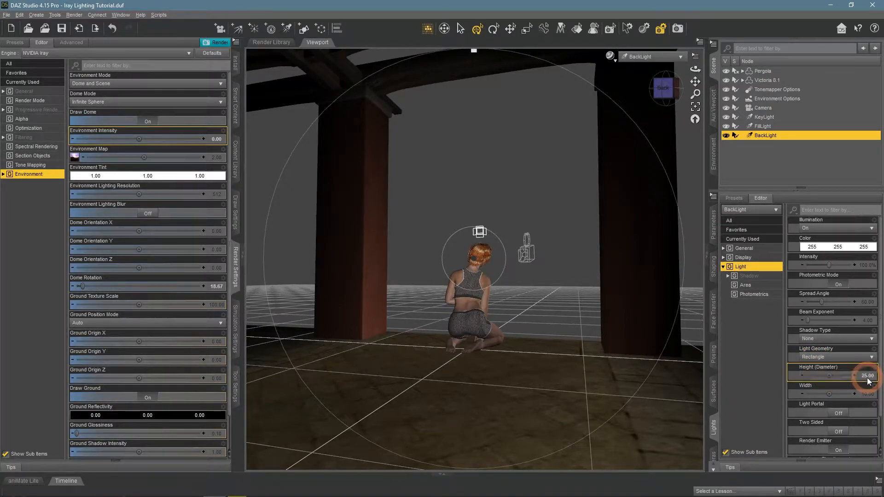
left_click(869, 395)
type("25")
key("Return")
- Compare the FillLight's lumens, and set the BackLight's Luminous Flux to 70000 and its Temperature to 7000 K
scroll(868, 396, "down", 1)
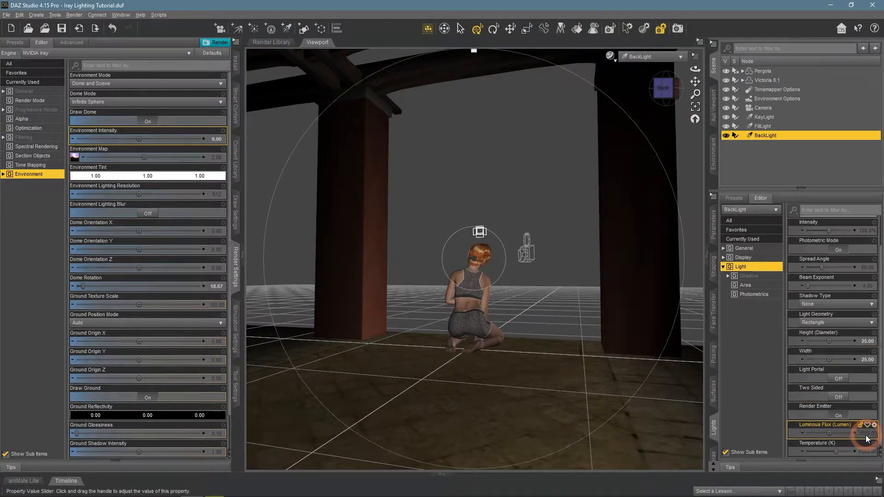
left_click(764, 125)
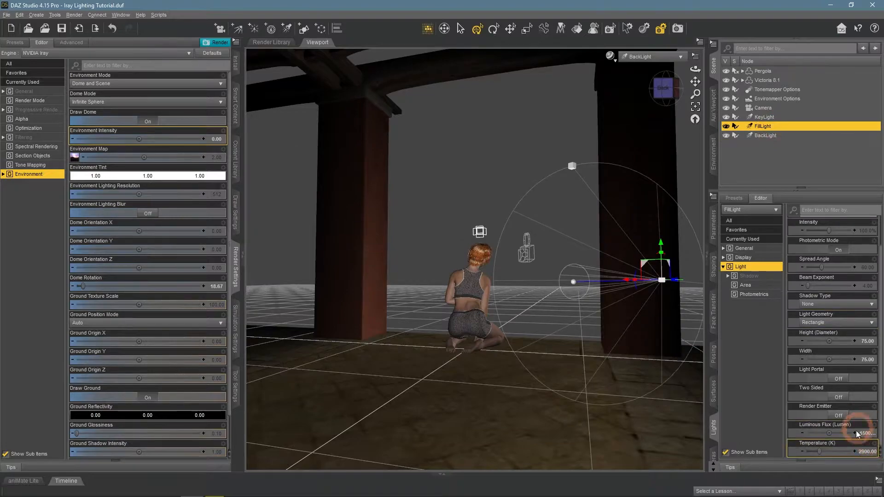
left_click(863, 435)
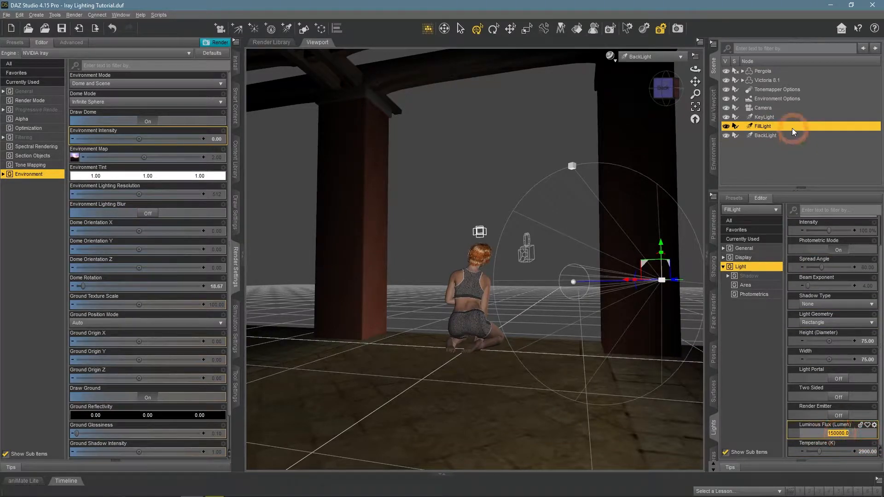
left_click(764, 136)
left_click(864, 433)
left_click(835, 434)
left_click_drag(835, 434, 821, 434)
type("7000...")
key("Return")
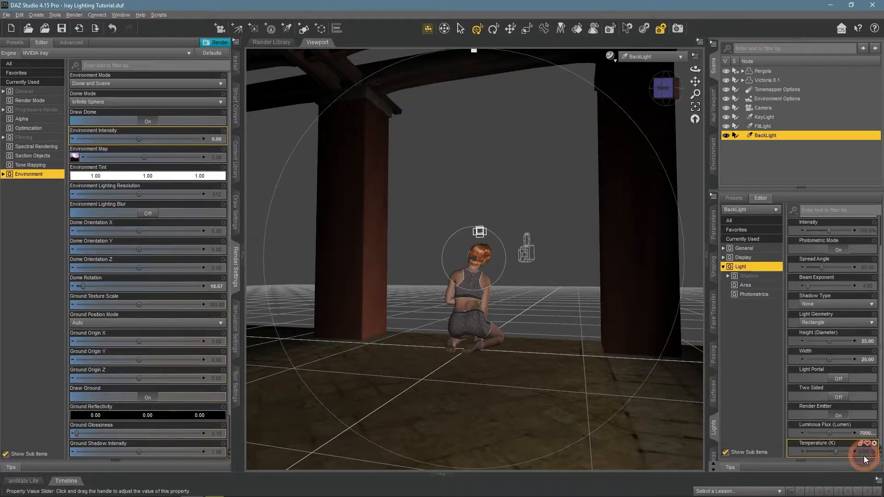
left_click(835, 453)
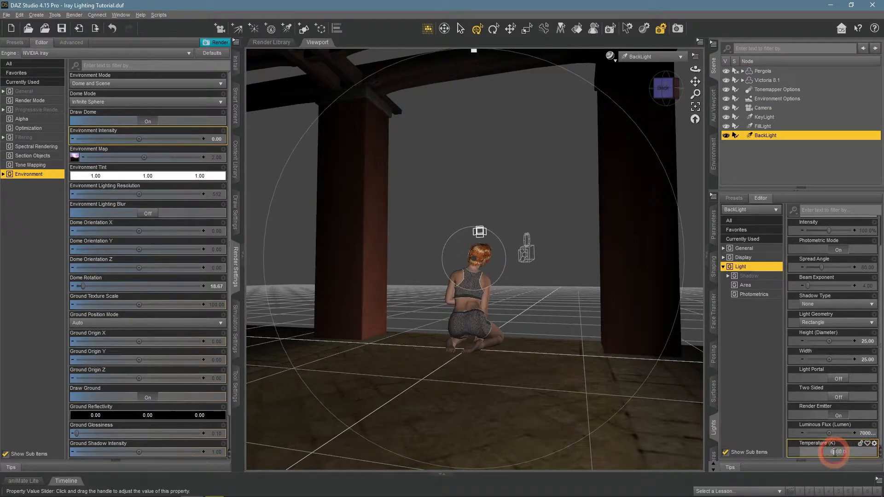
left_click_drag(837, 453, 831, 453)
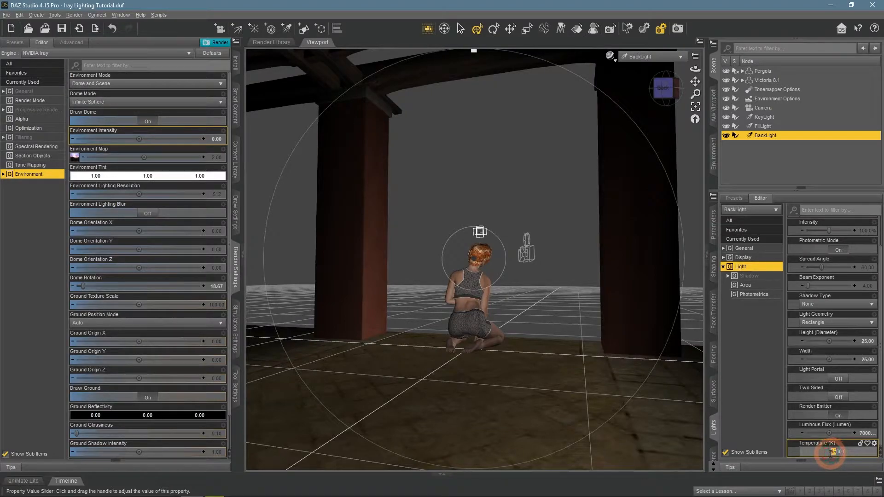
type("70")
key("Return")
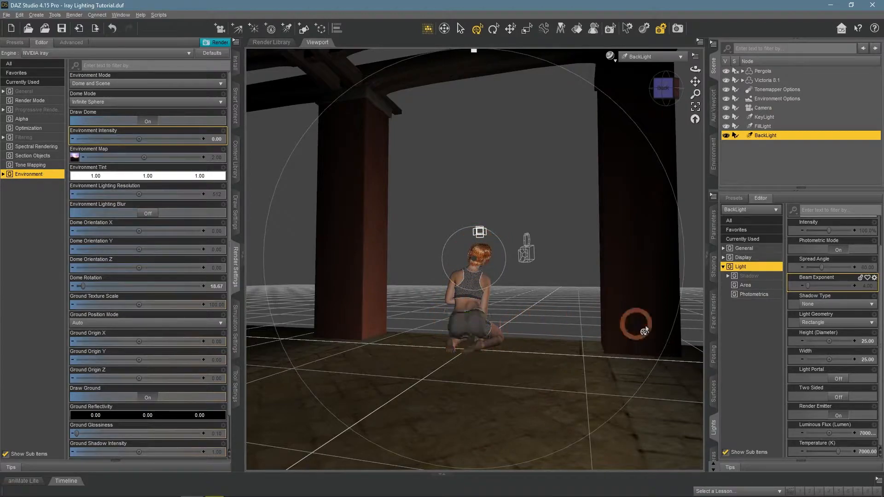
- Narrow the BackLight's Spread Angle to 45 and set its Beam Exponent to 6
left_click_drag(822, 267, 869, 269)
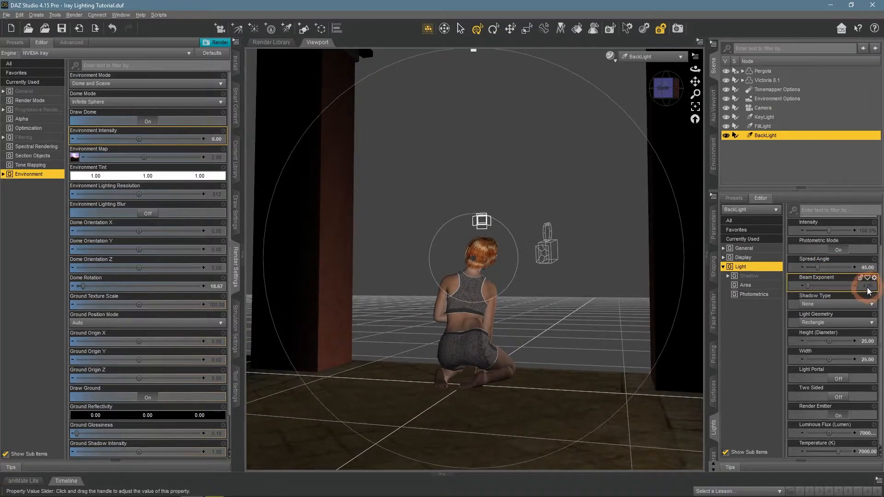
left_click(868, 286)
type("6")
key("Return")
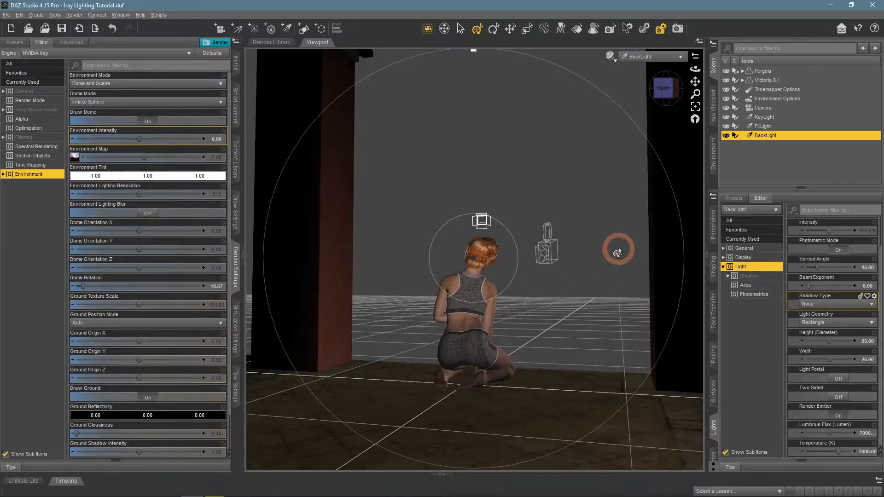
- Preview the figure through the Camera in the NVIDIA Iray draw style with nothing selected
left_click(654, 56)
left_click(654, 134)
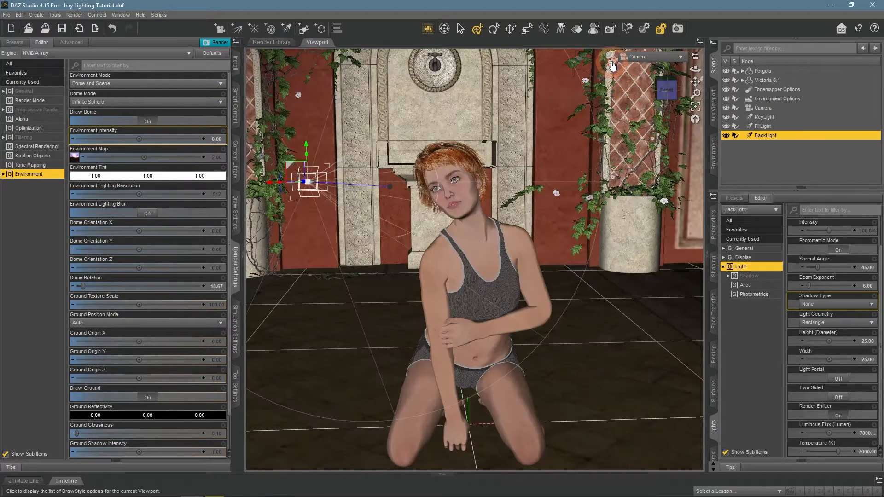
left_click(610, 56)
left_click(620, 175)
left_click(751, 170)
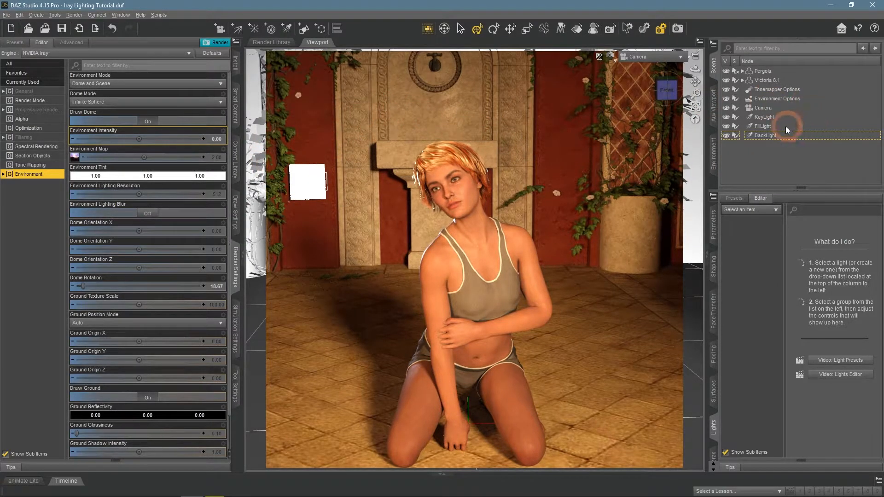
- Turn off Render Emitter for the BackLight, set its Luminous Flux to 7000, and clear the selection
left_click(766, 135)
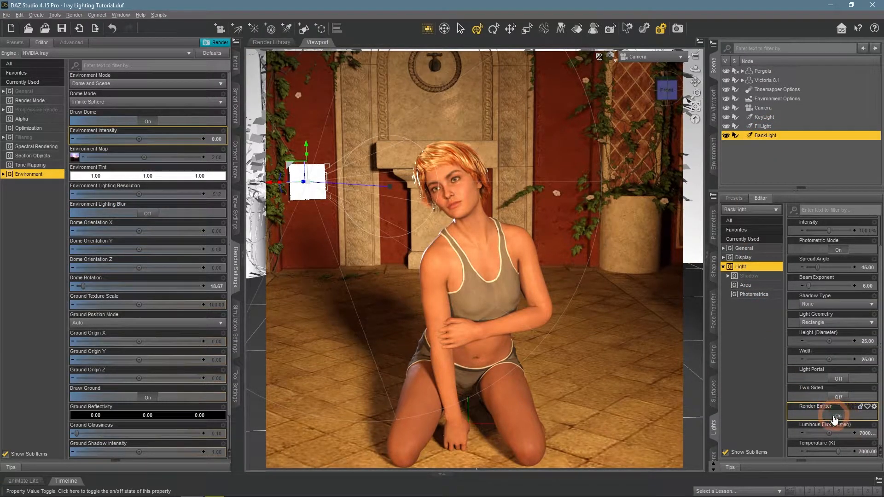
left_click(736, 166)
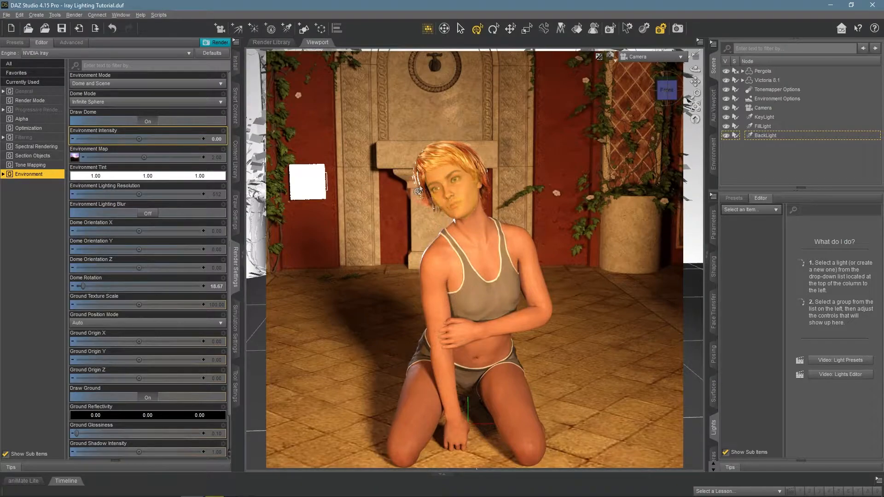
left_click(785, 136)
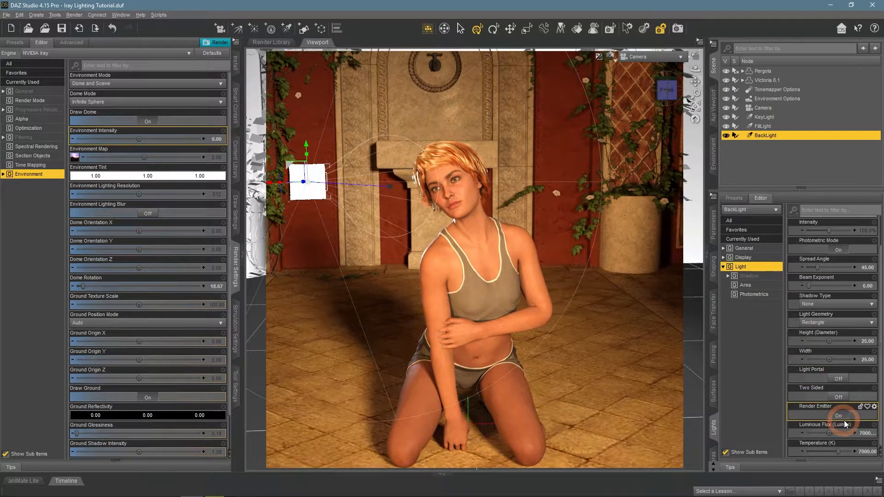
left_click(831, 415)
left_click(867, 433)
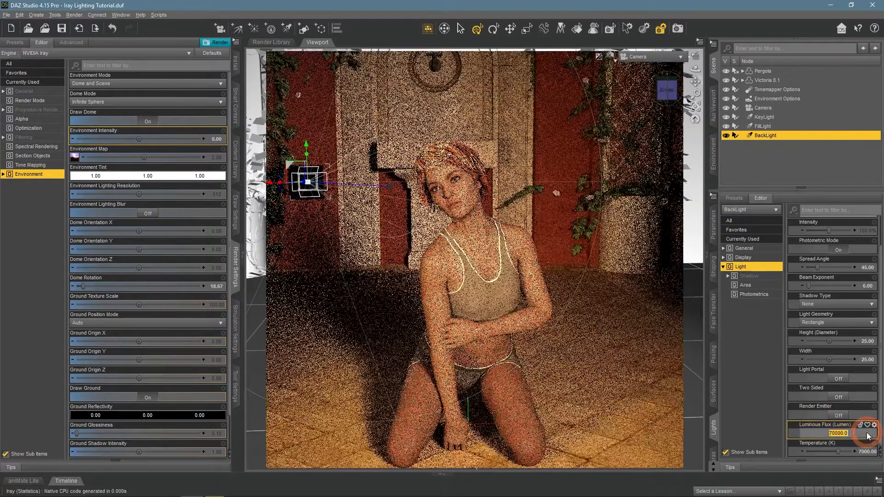
left_click(836, 434)
key("BackSpace")
key("Return")
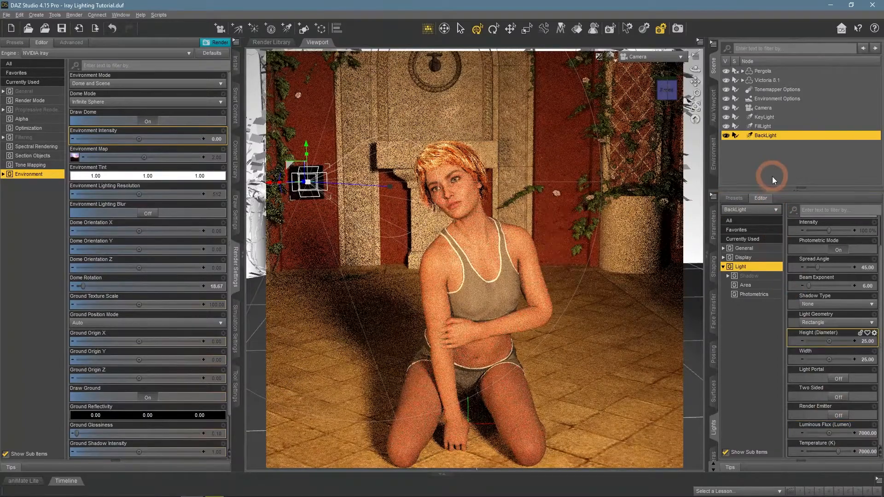
left_click(771, 175)
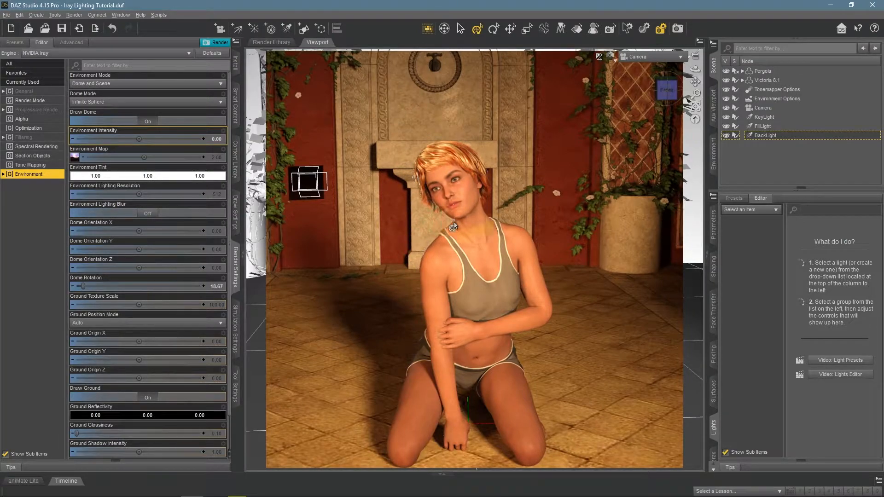
- Frame the BackLight closely in Perspective View and move it farther from the red wall behind it
left_click(394, 226)
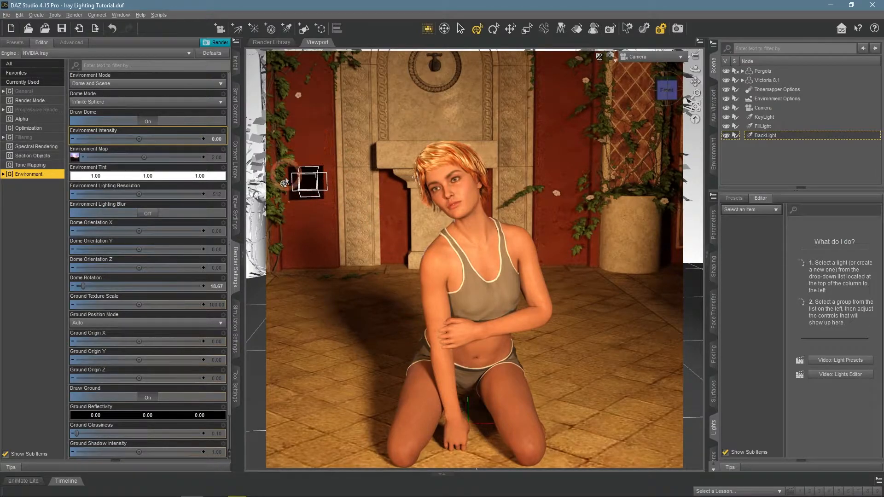
left_click(649, 61)
left_click(658, 67)
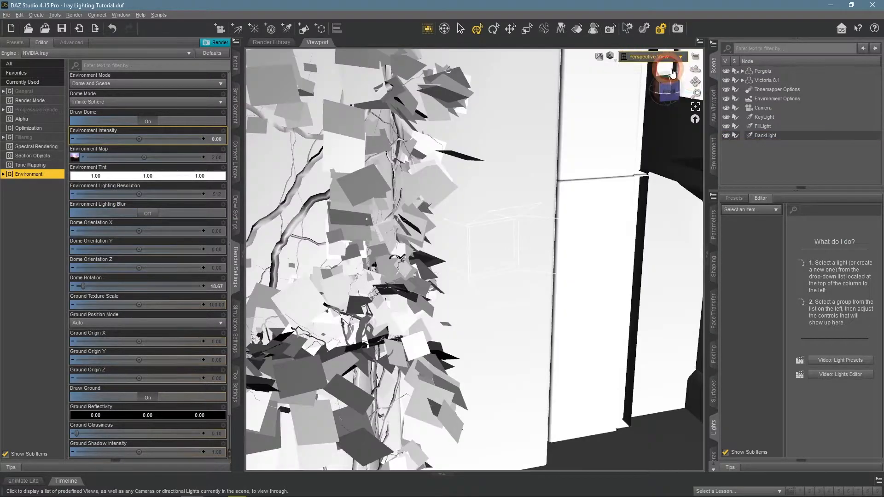
scroll(547, 136, "up", 5)
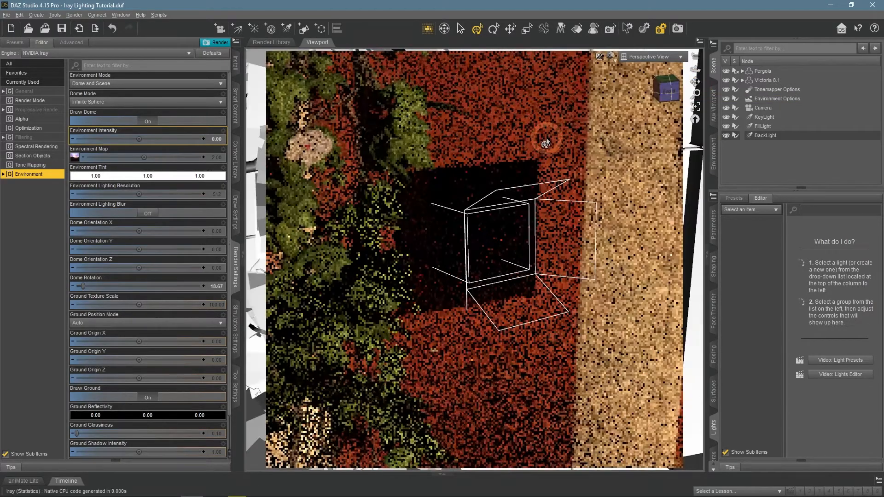
left_click_drag(695, 81, 696, 70)
left_click(500, 269)
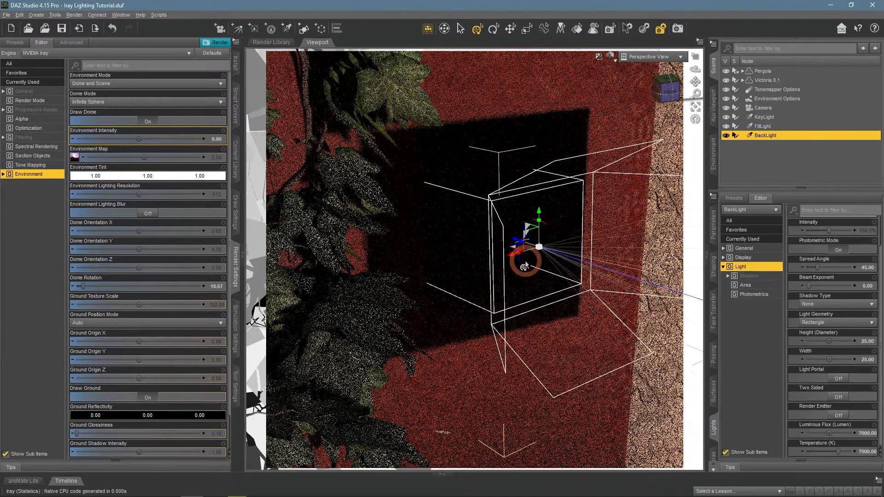
left_click_drag(519, 239, 721, 309)
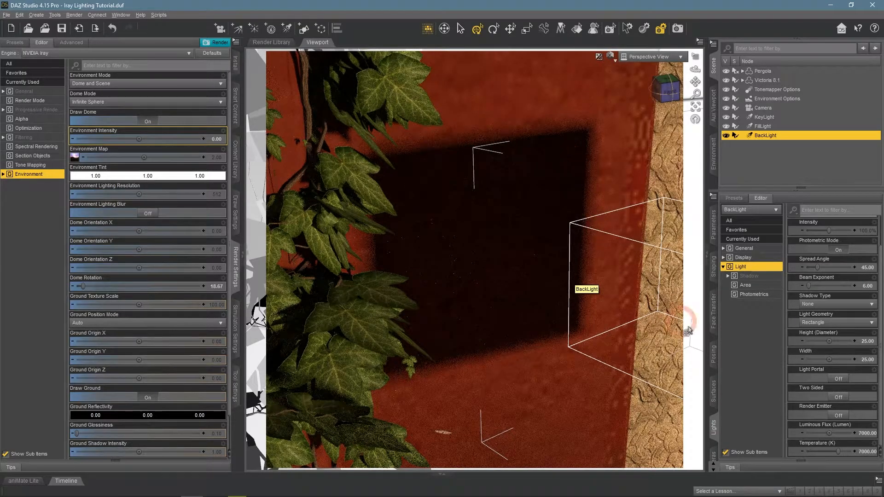
- Try smaller BackLight emitter sizes, setting Height and Width to 1 and to 5
left_click(826, 324)
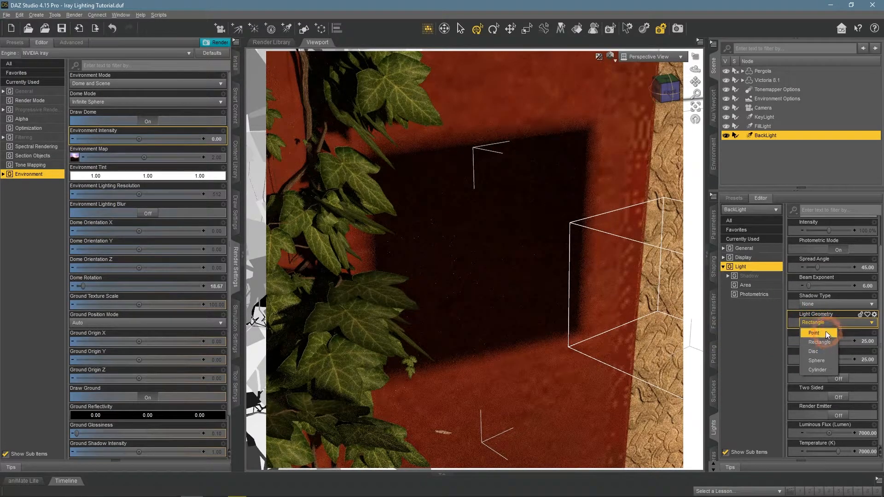
left_click(867, 341)
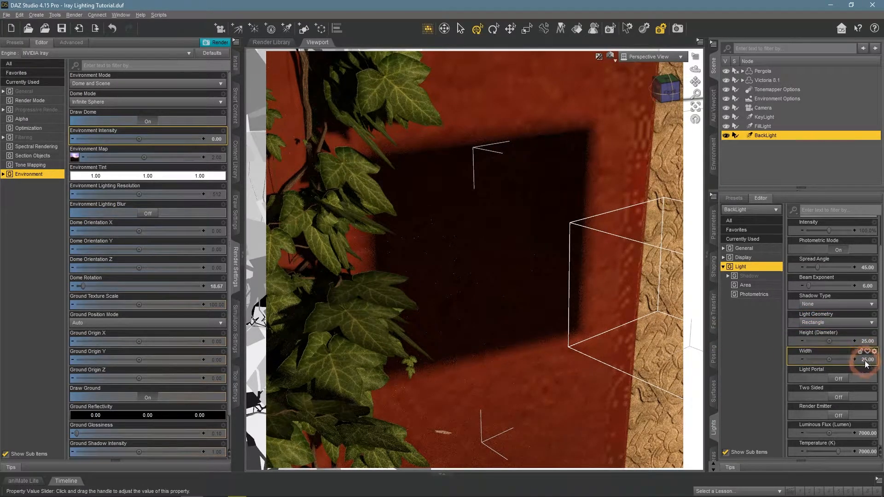
left_click(866, 341)
type("1")
left_click(868, 362)
type("1")
key("Return")
left_click(866, 360)
type("5")
key("Return")
left_click(868, 342)
type("5")
key("Return")
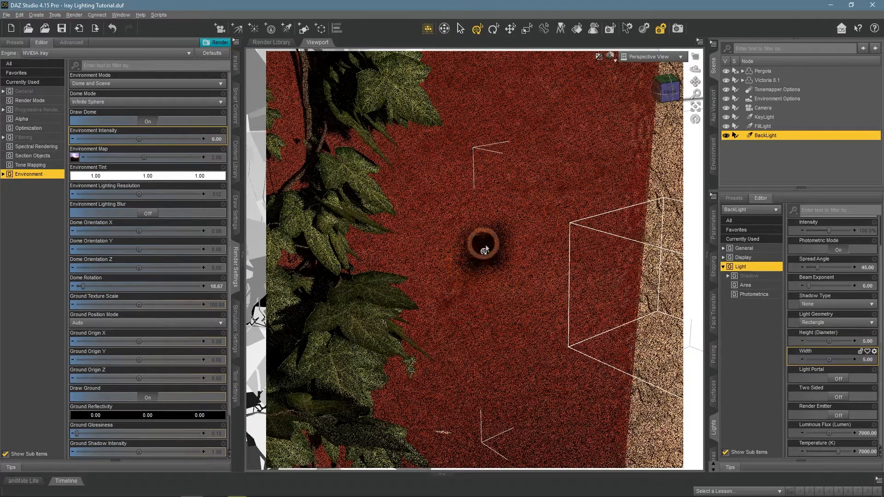
- Try Point as the BackLight's Light Geometry, and restore Rectangle with a Height and Width of 25
left_click(829, 322)
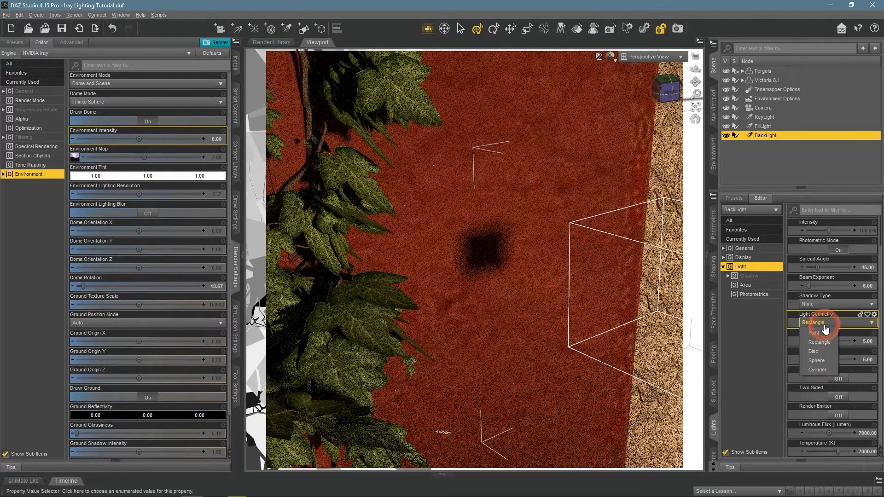
left_click(824, 333)
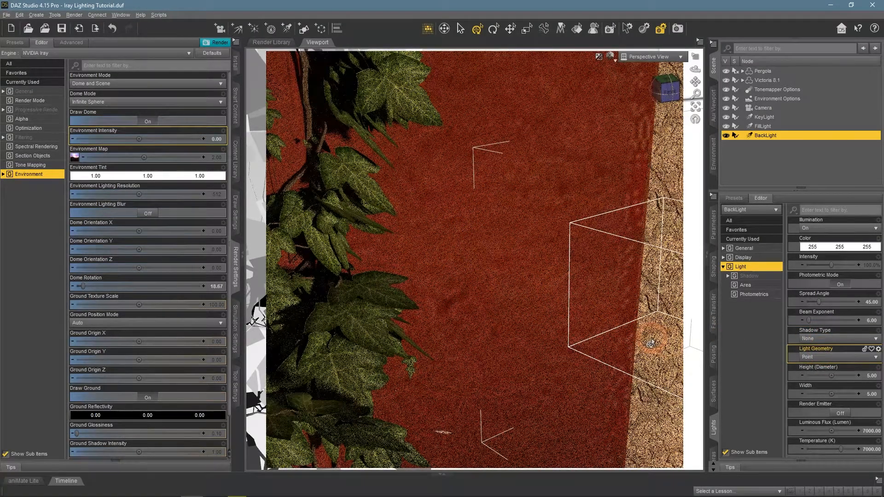
left_click(812, 357)
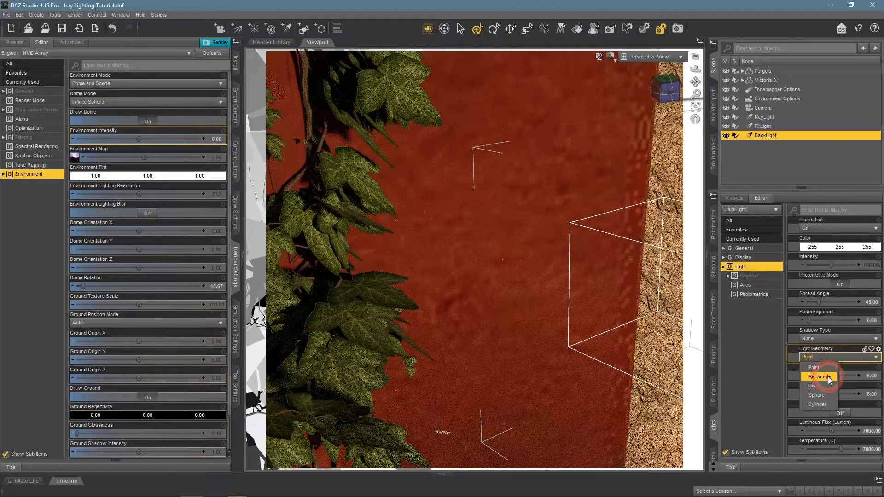
left_click(819, 376)
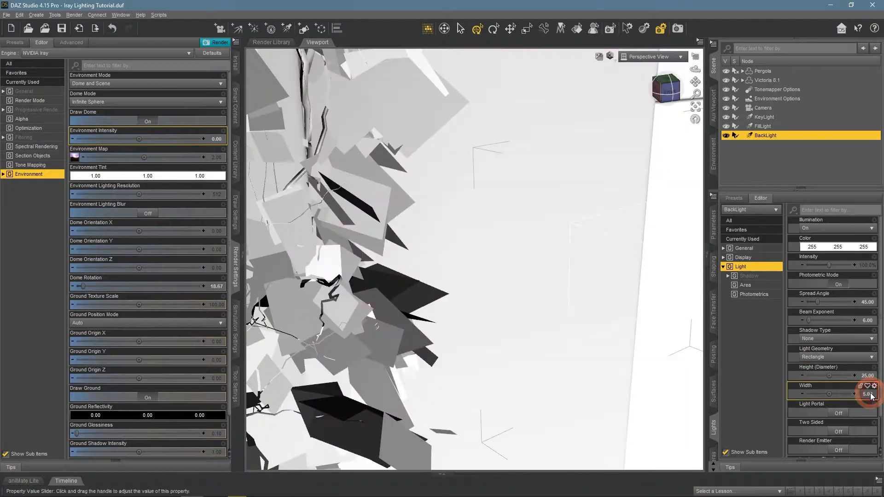
left_click(868, 394)
type("25")
key("Return")
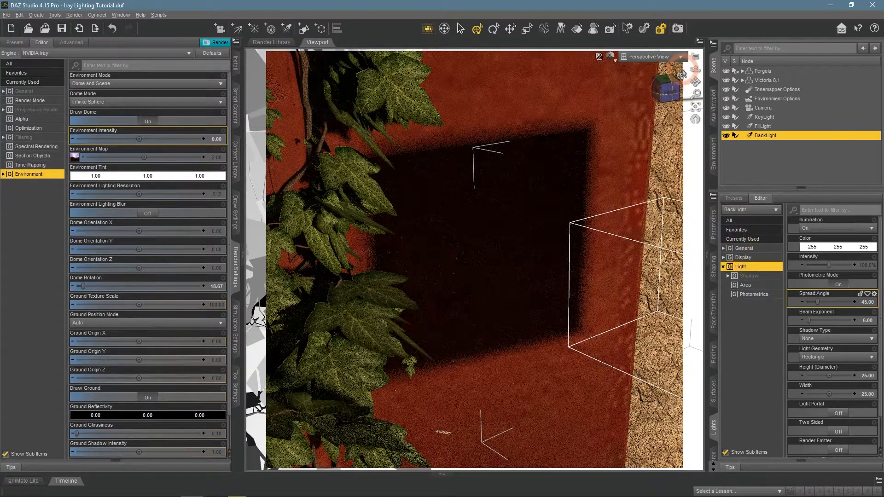
- Return to the Camera view and move the BackLight sideways until it lies outside the render frame
left_click(649, 56)
left_click(677, 137)
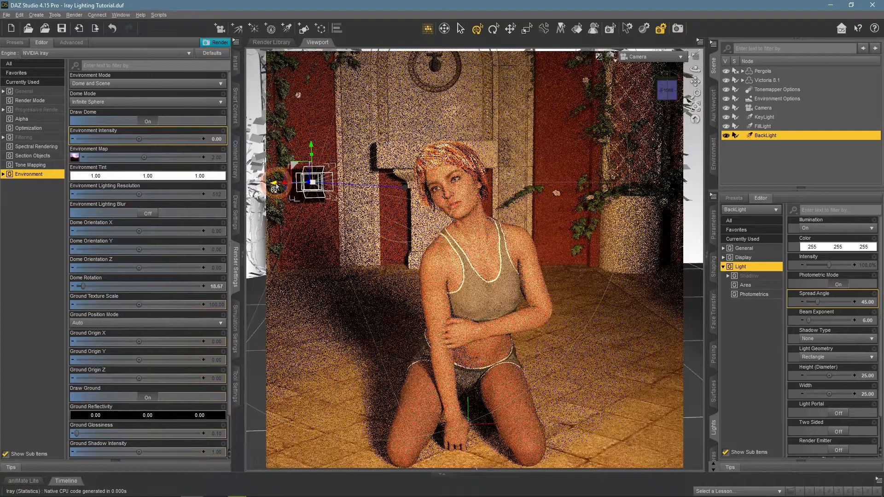
left_click_drag(275, 188, 225, 185)
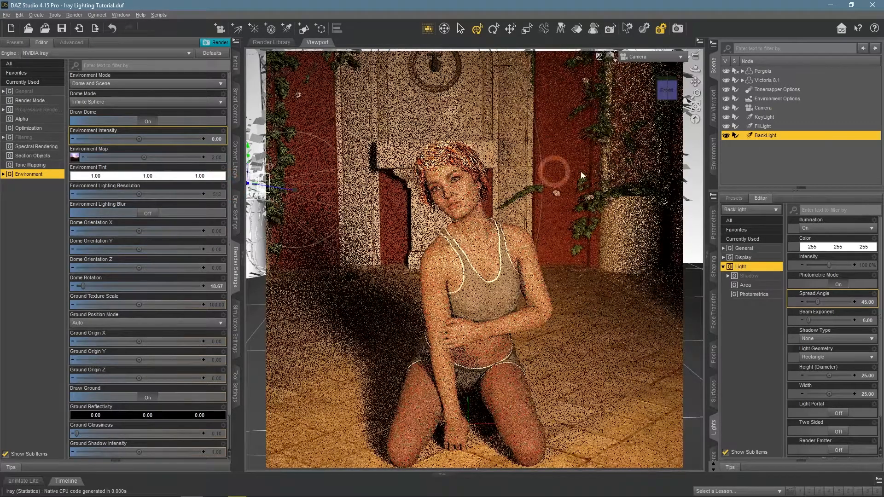
- Look through the BackLight to re-aim it at the figure's back, and return to the Camera view with nothing selected
left_click(664, 64)
left_click(661, 165)
left_click_drag(695, 69, 695, 69)
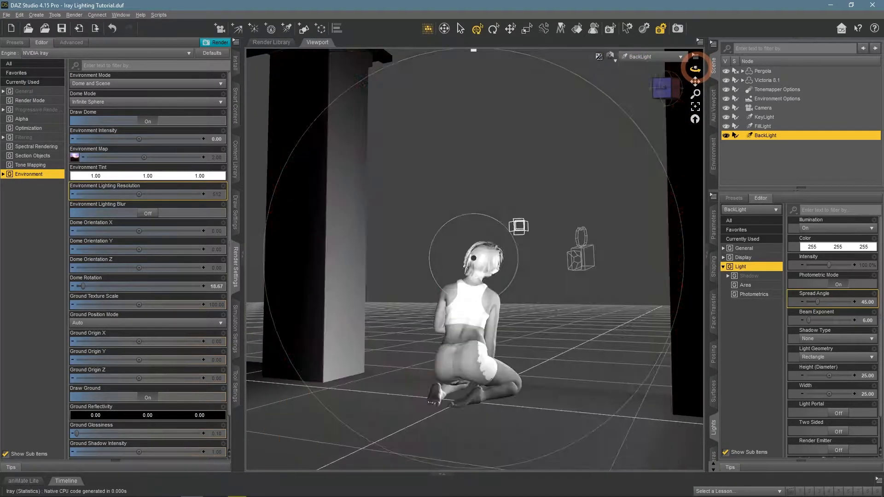
left_click(658, 57)
left_click(670, 133)
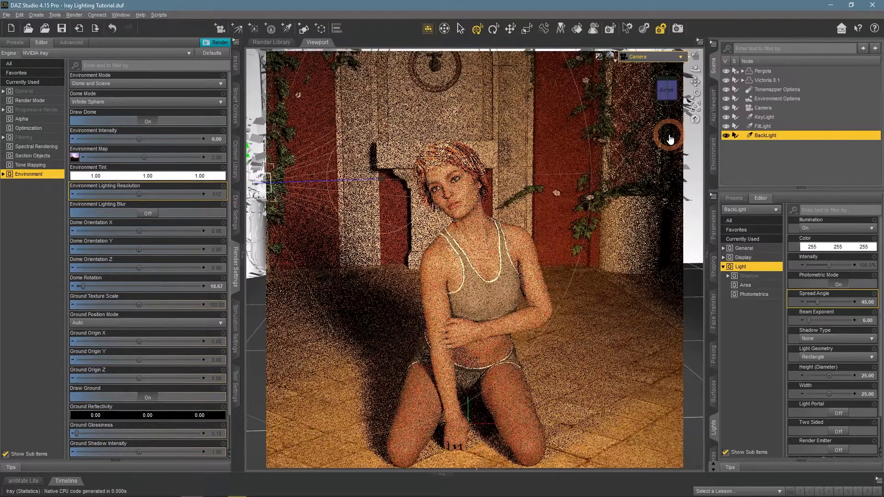
left_click(774, 167)
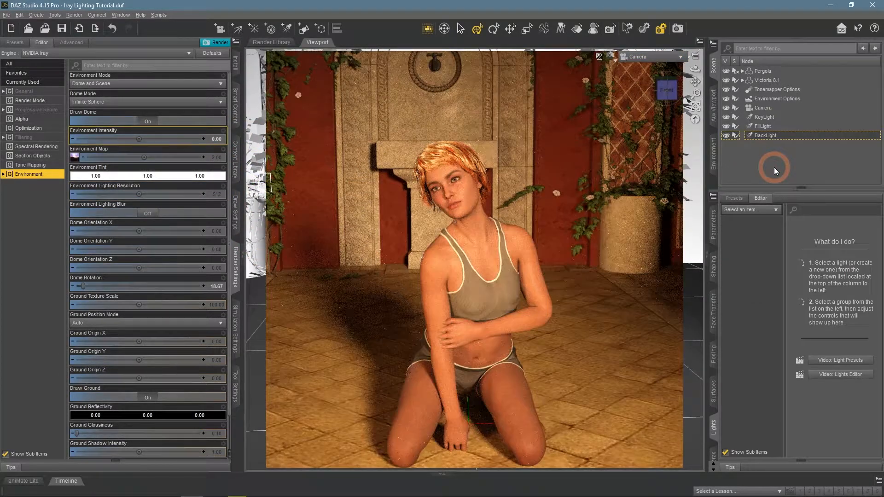
- Set the BackLight's Luminous Flux to 3000 lumen and clear the selection
left_click(775, 137)
left_click(751, 295)
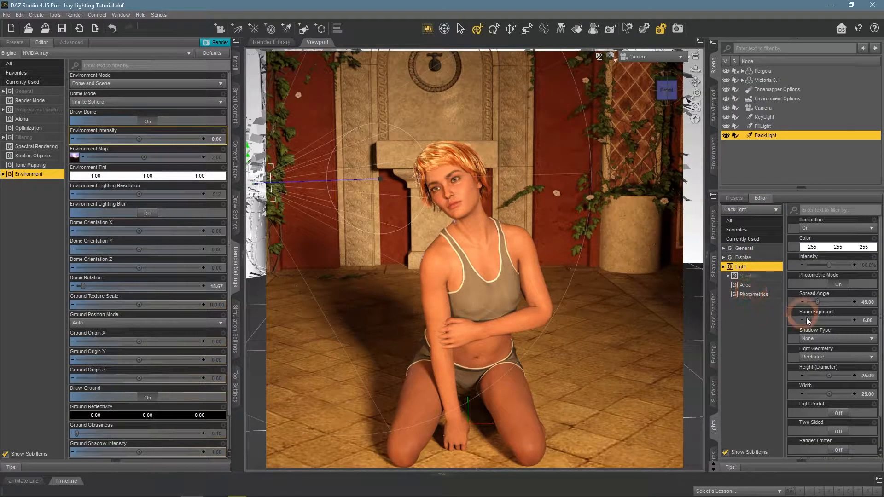
scroll(803, 313, "down", 1)
left_click(863, 433)
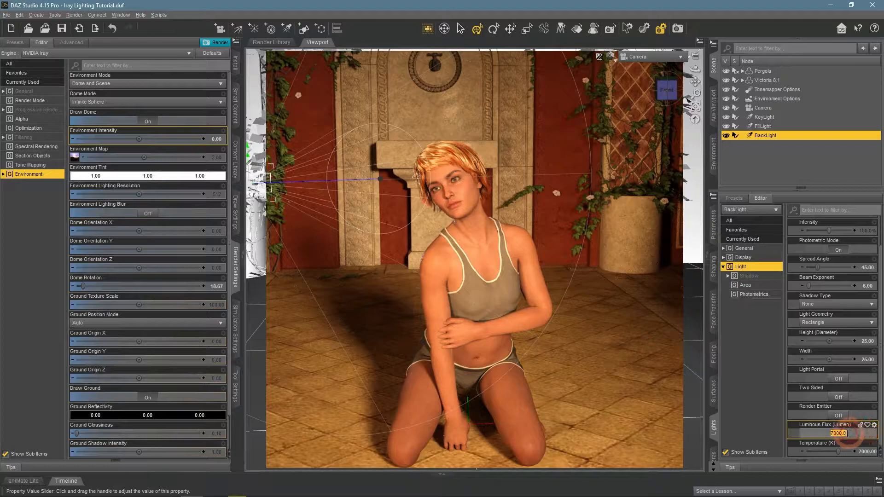
left_click(814, 436)
type("3")
key("Return")
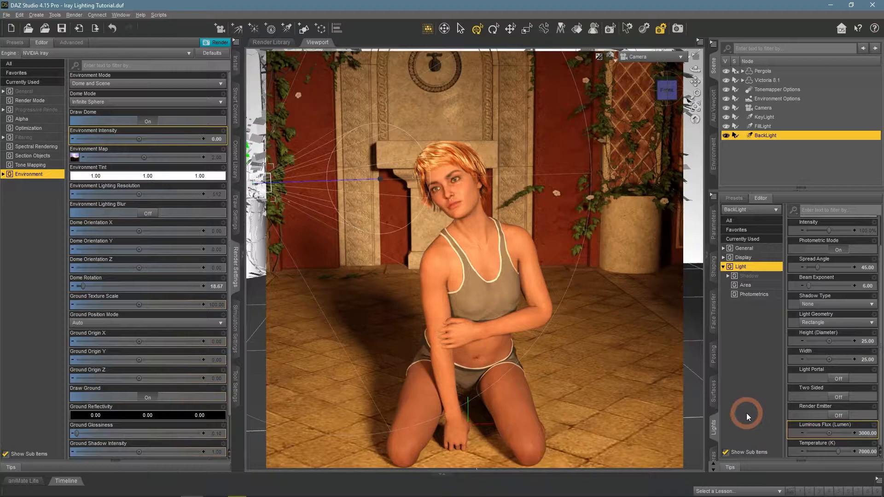
left_click(755, 162)
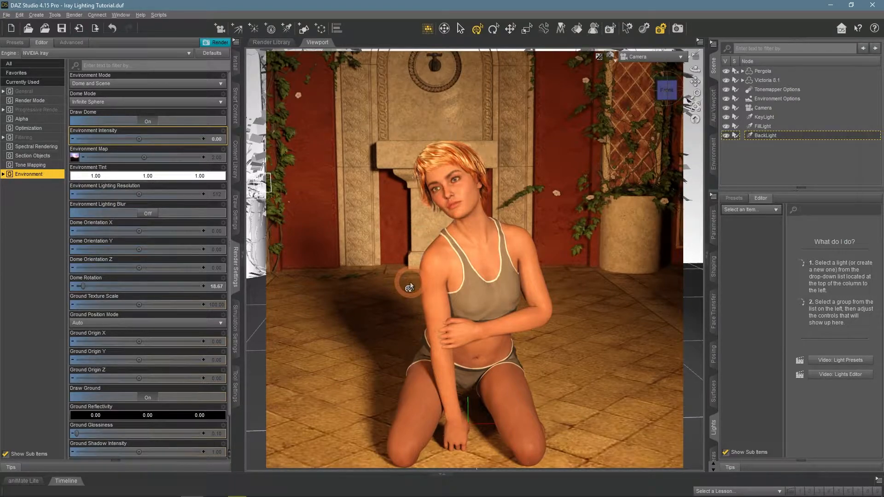
left_click(768, 136)
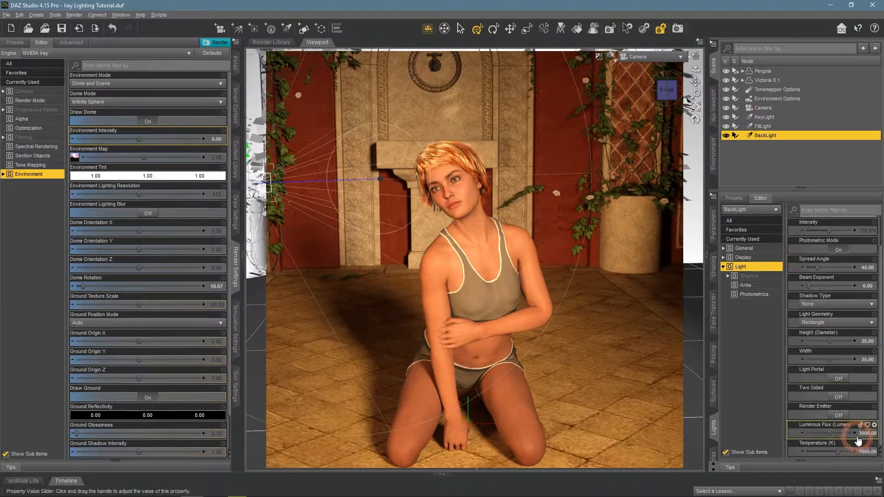
left_click(810, 169)
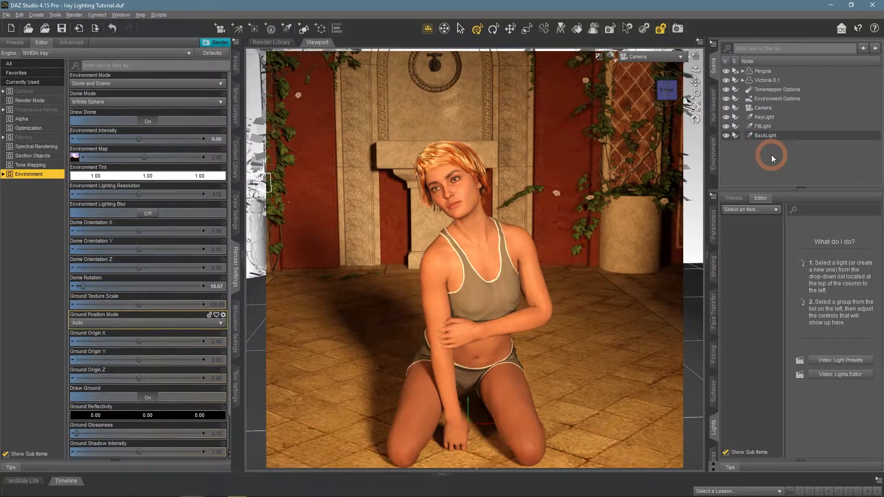
- Set the Environment Intensity to 1 in the render settings
left_click(213, 140)
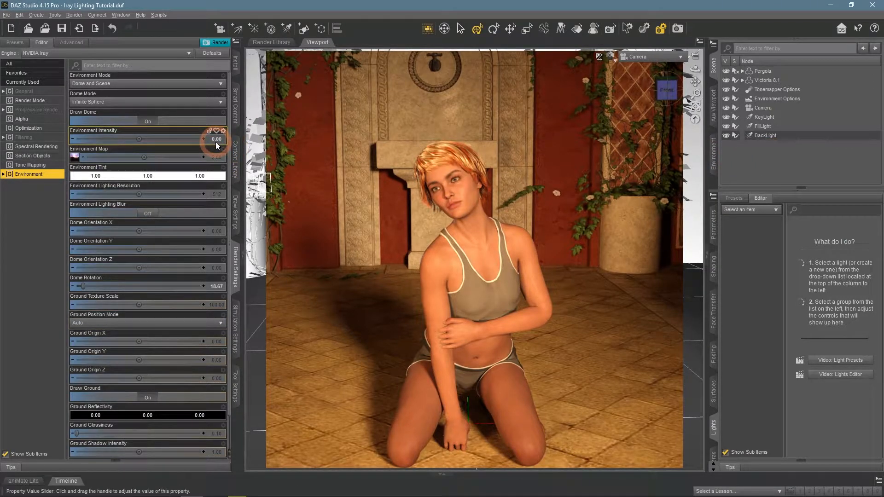
double_click(216, 142)
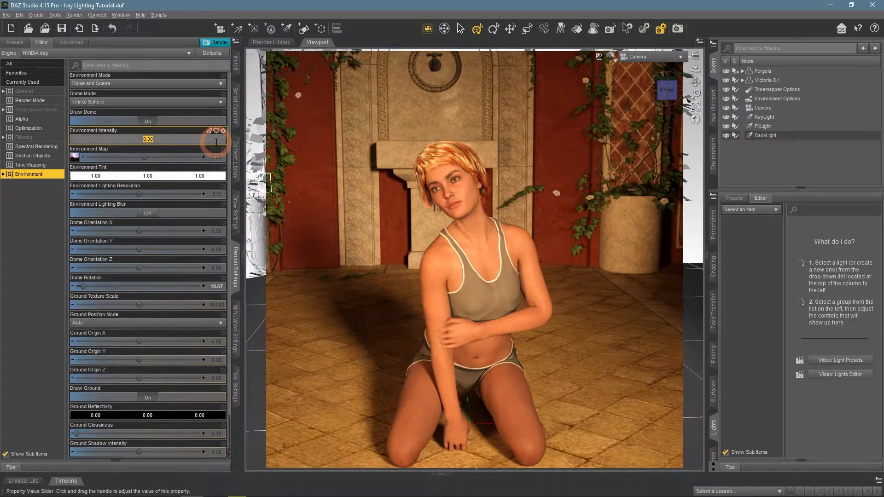
type("1")
key("Return")
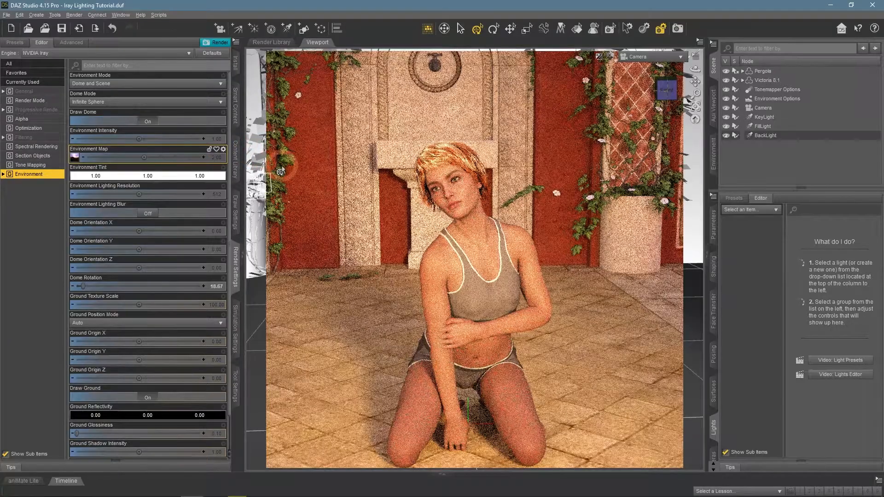
- Compare the renders Iray Lighting Tutorial 1.png and Iray Lighting Tutorial 2.png in Photos, and return to the DAZ Studio scene
left_click(543, 342)
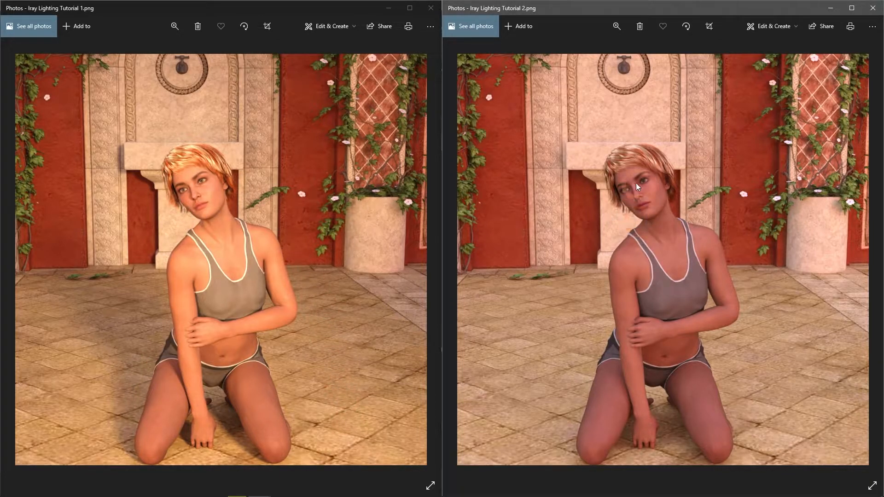
left_click(570, 305)
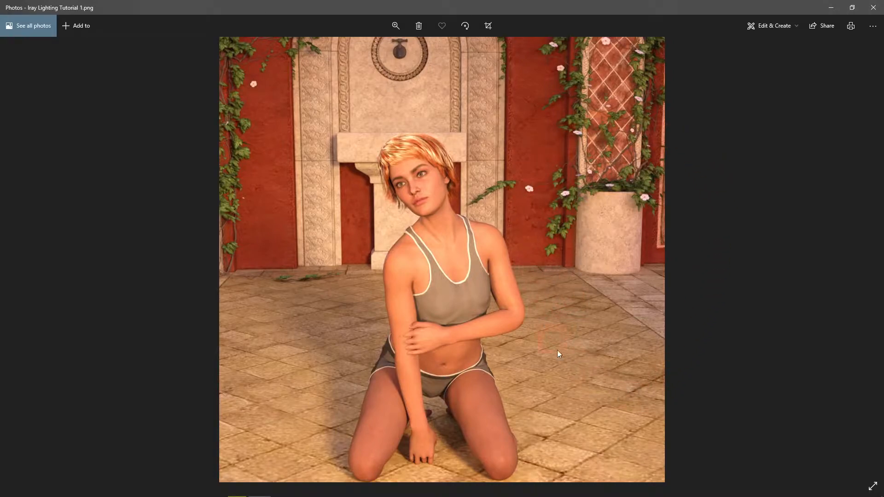
left_click(831, 7)
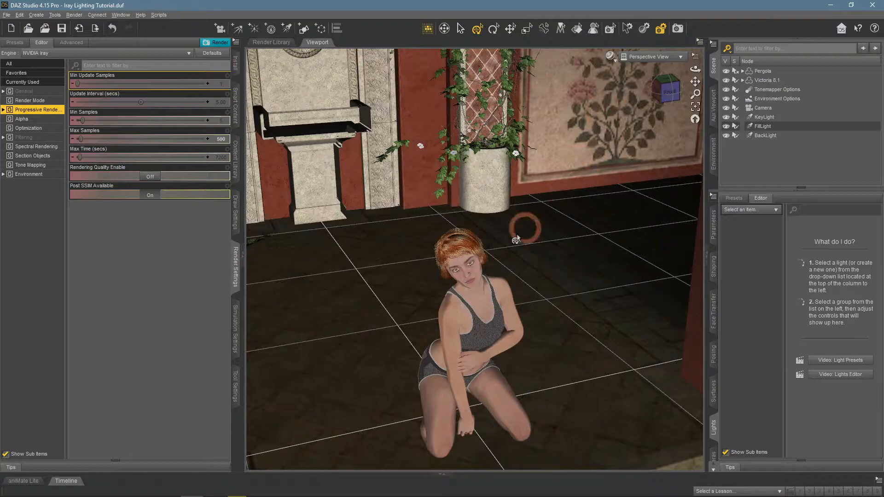
- Create a new spotlight that takes its position and aim from the current Perspective View
scroll(538, 186, "up", 6)
mouse_move(695, 82)
left_mouse_down()
mouse_move(699, 100)
mouse_move(693, 69)
left_mouse_up()
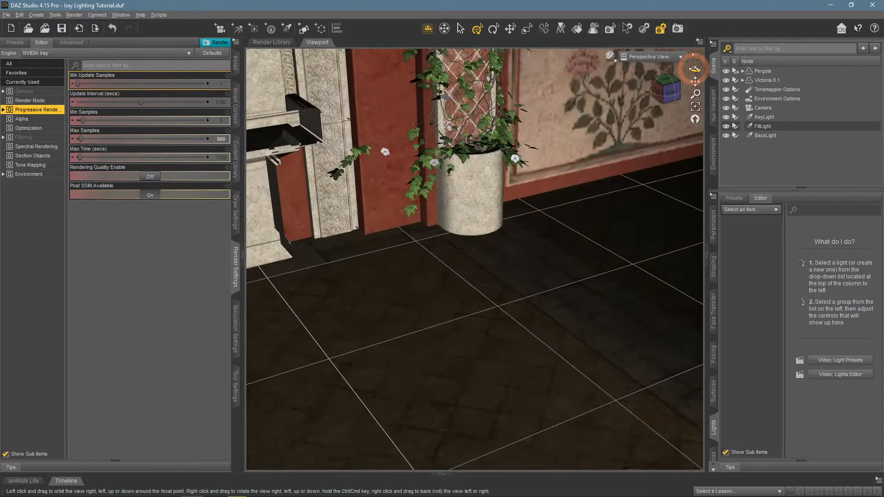
scroll(655, 129, "up", 1)
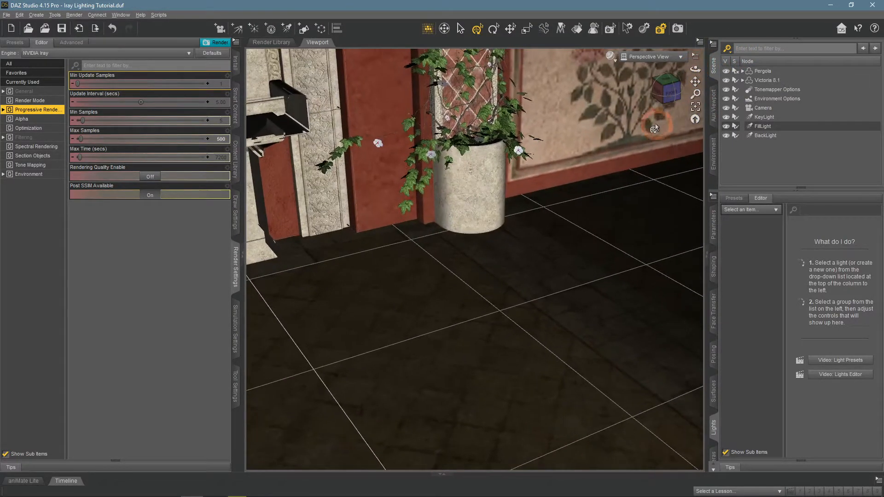
left_click(290, 32)
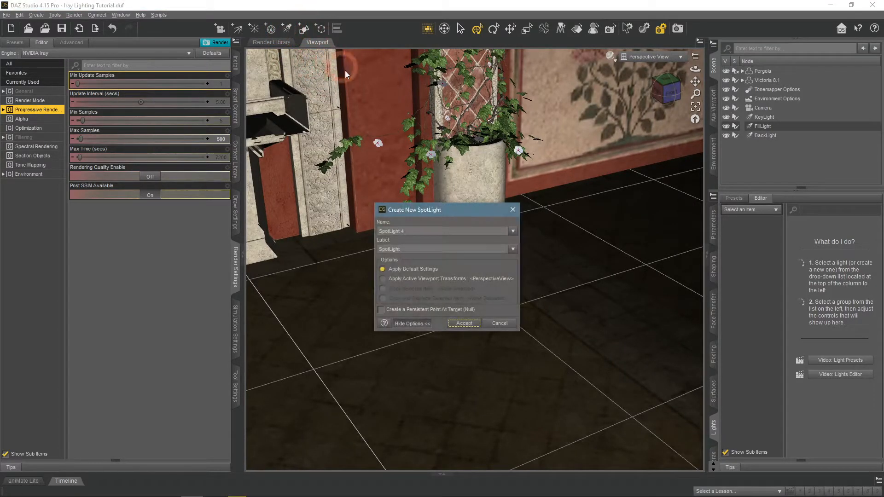
left_click(449, 279)
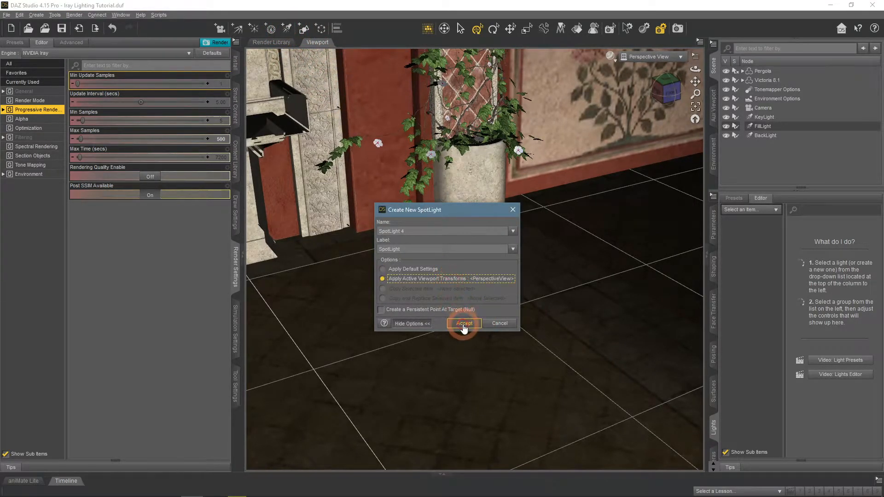
left_click(462, 323)
- Hide the FillLight in the scene with the new spotlight in view
left_click_drag(697, 69, 646, 189)
scroll(646, 190, "down", 6)
left_click_drag(695, 94, 696, 81)
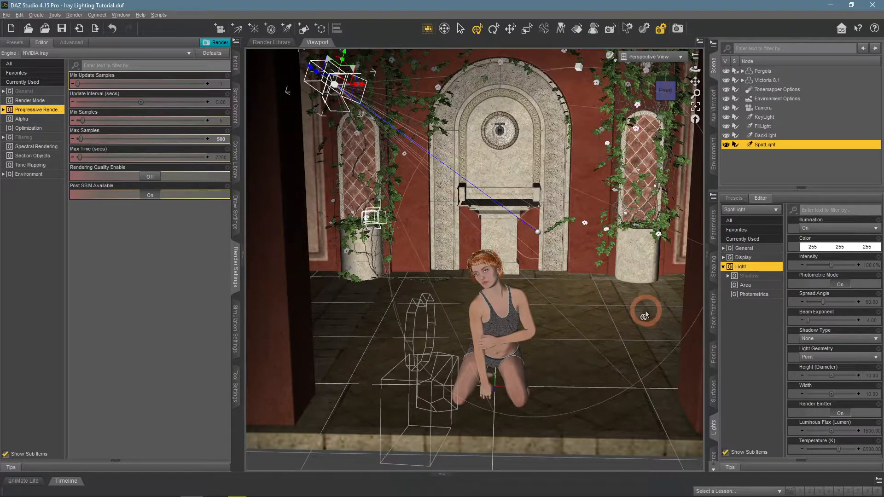
left_click_drag(695, 82, 696, 78)
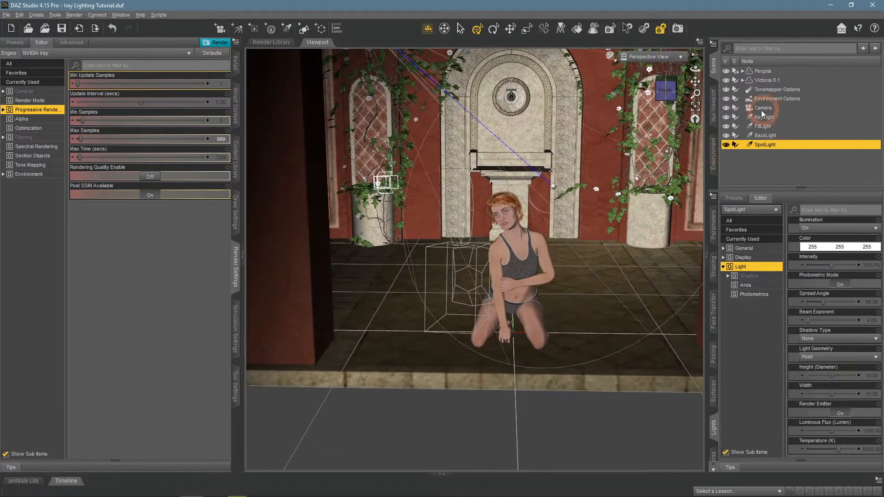
left_click(727, 127)
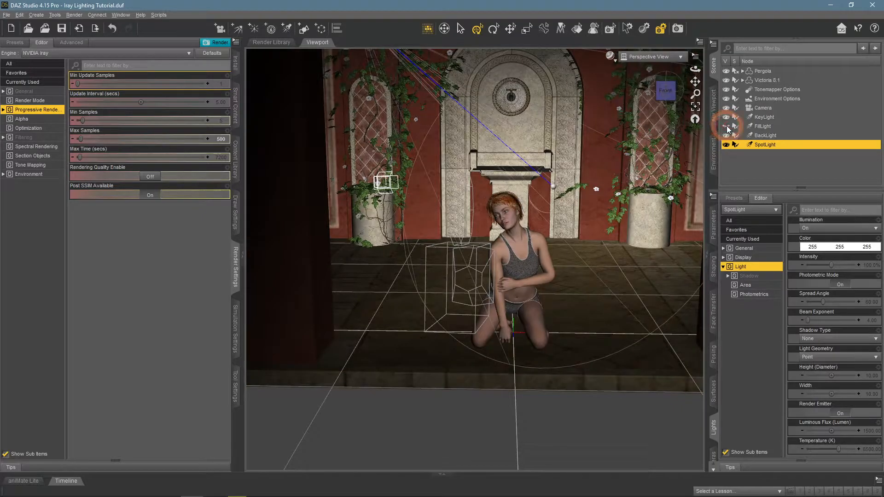
- Examine the kneeling figure, the wall fountain, the roof and the open side of the pergola from several angles
scroll(599, 263, "down", 3)
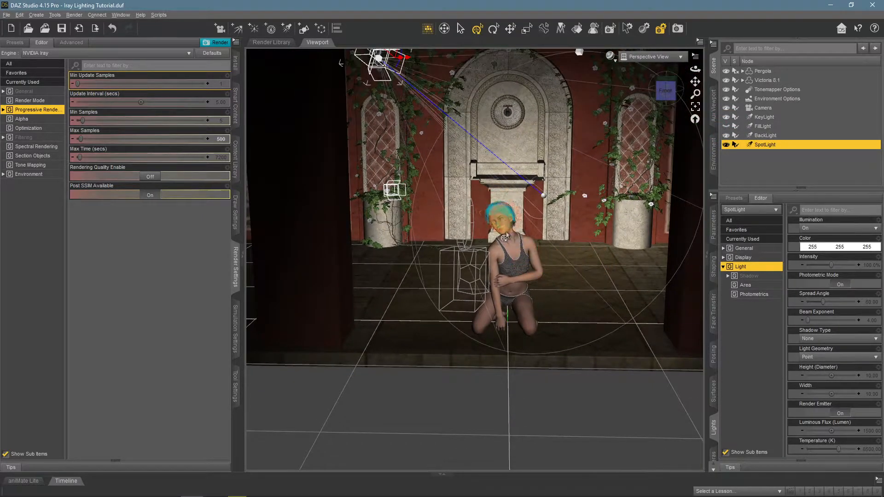
scroll(610, 215, "up", 7)
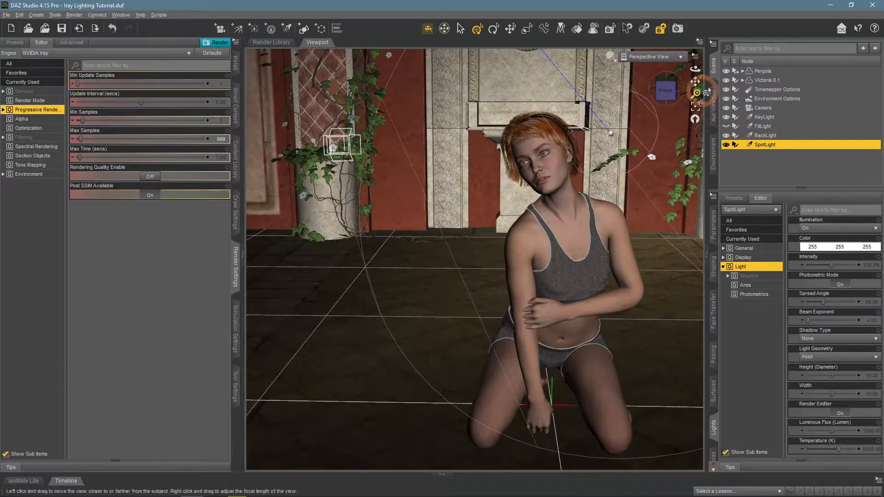
left_click(699, 63)
left_click_drag(694, 70, 704, 80)
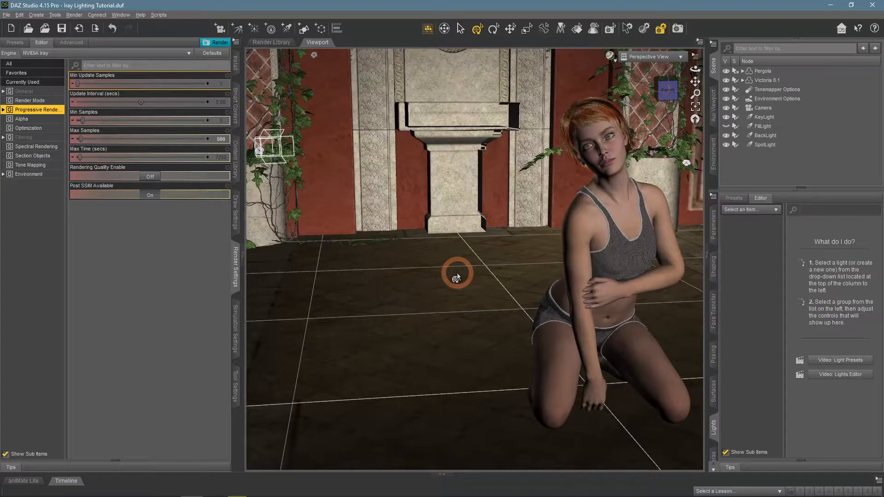
scroll(456, 278, "down", 5)
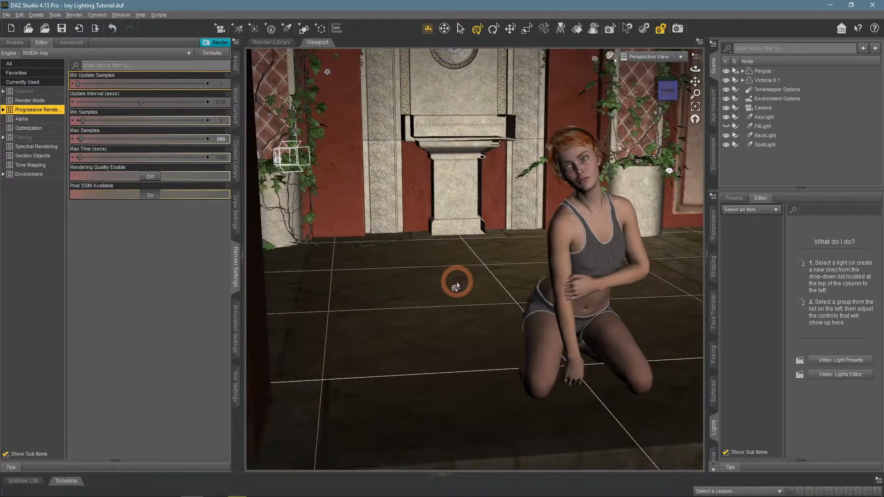
mouse_move(695, 83)
left_mouse_down()
mouse_move(697, 92)
mouse_move(698, 71)
left_mouse_up()
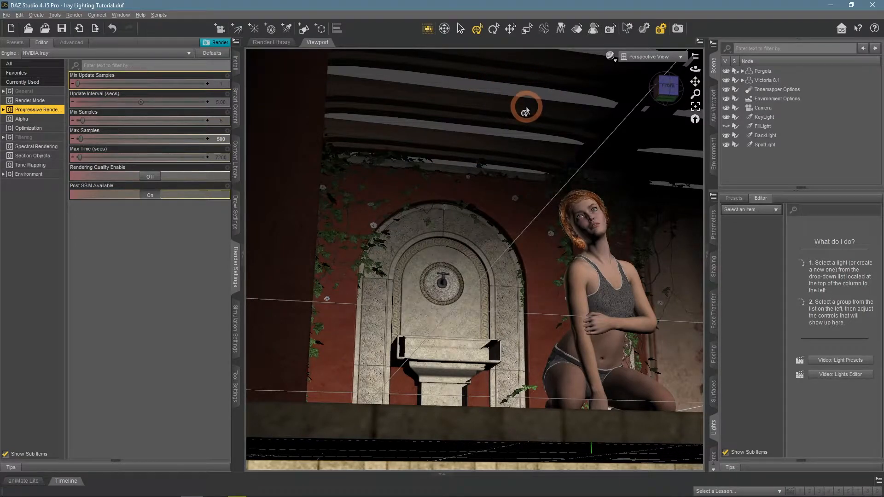
left_click_drag(694, 70, 695, 70)
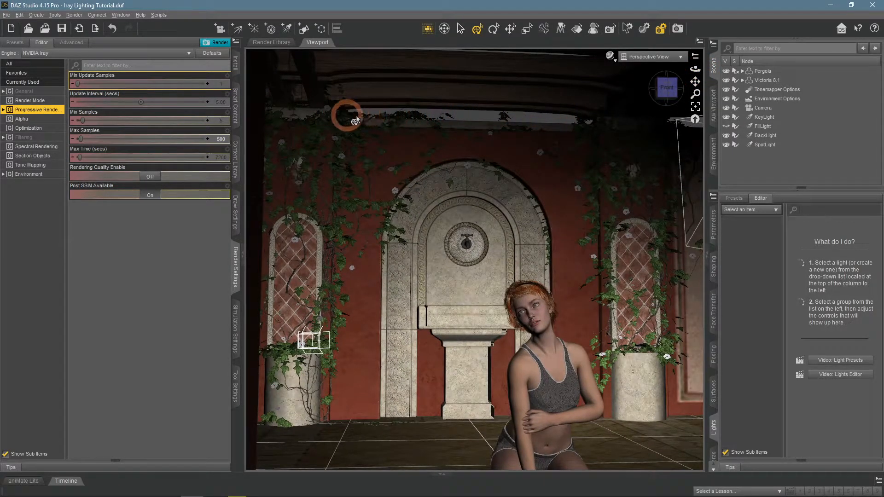
left_click_drag(695, 69, 695, 69)
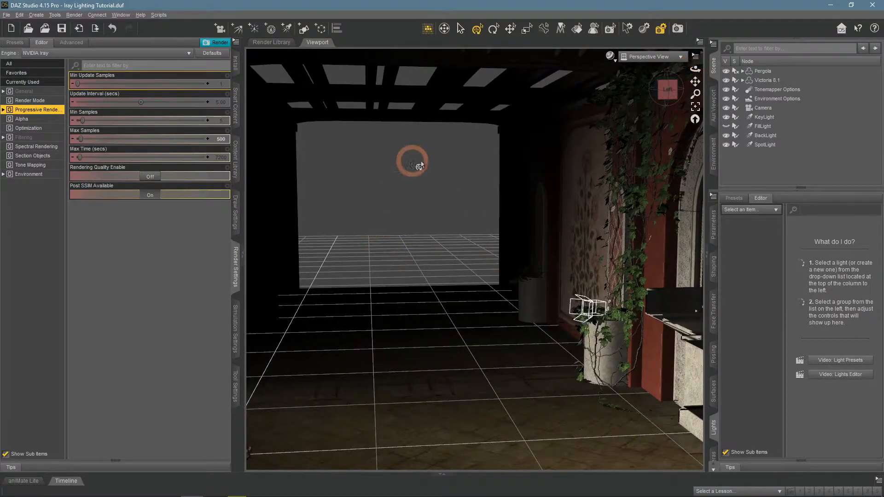
left_click_drag(695, 69, 695, 81)
- Switch to the Daz 3D store in the browser and view the promo images of Studio Light PRO Iray HDRI - Soft Light
left_click(357, 325)
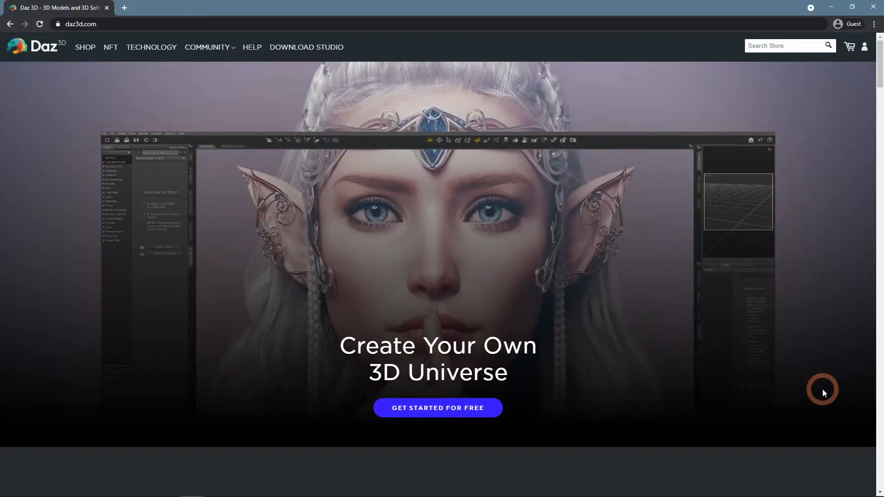
left_click(86, 49)
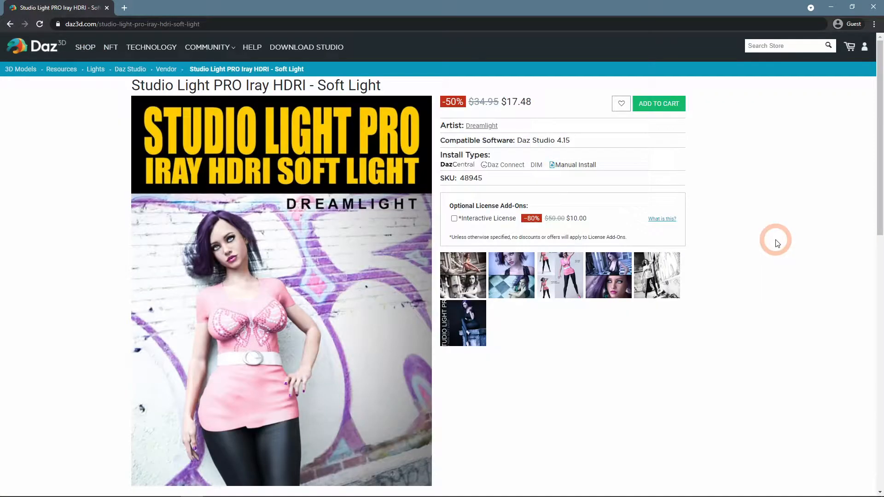
scroll(775, 241, "down", 1)
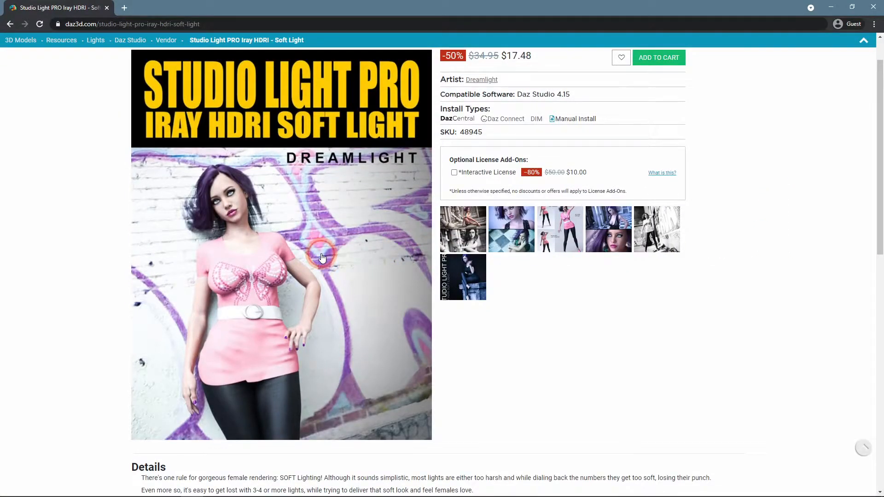
left_click(322, 257)
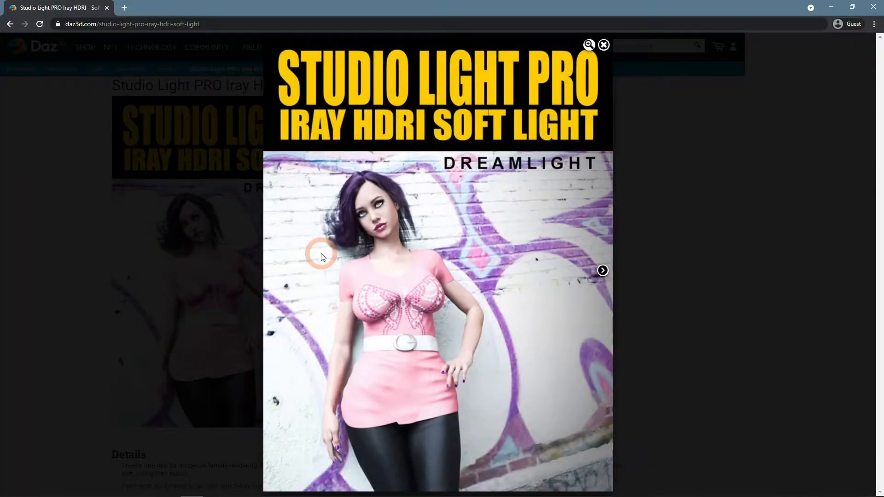
left_click(602, 271)
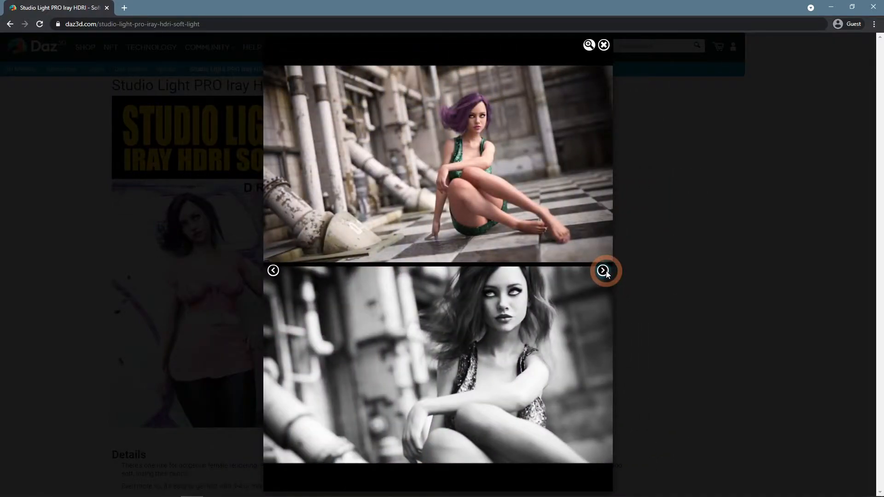
left_click(605, 271)
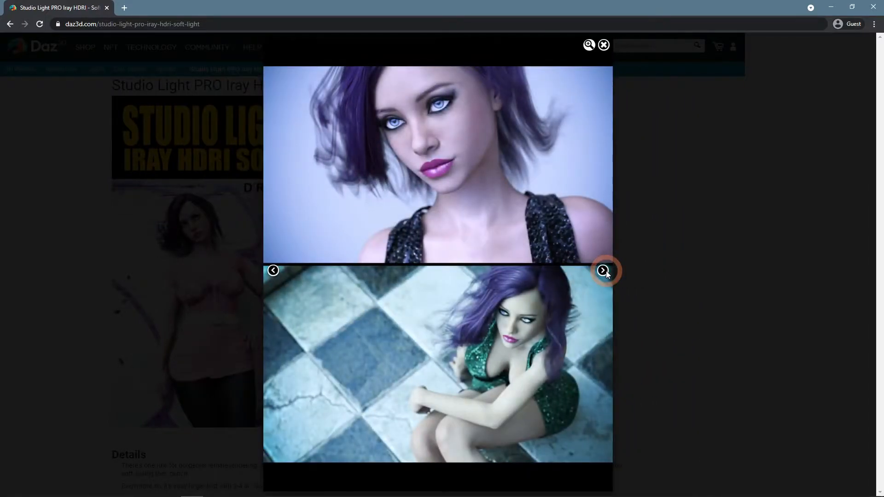
left_click(604, 271)
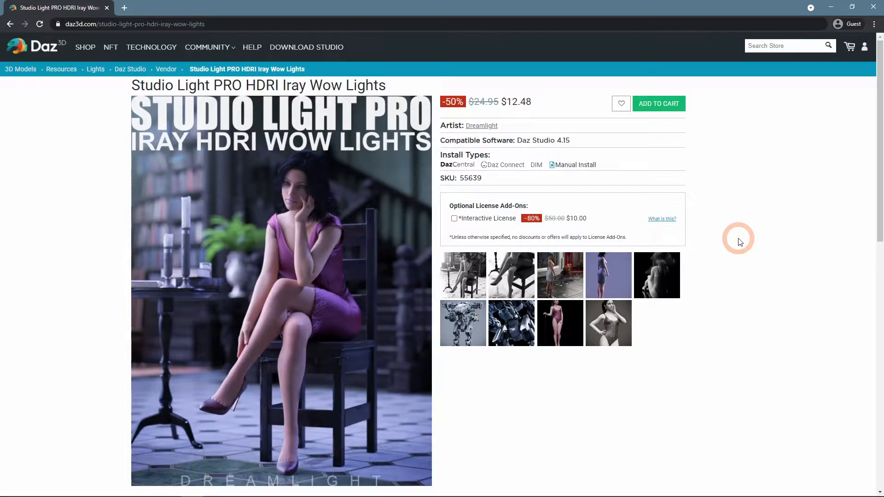
- View the promo images of Studio Light PRO HDRI Iray Wow Lights, from the seated woman to the robot render
left_click(453, 273)
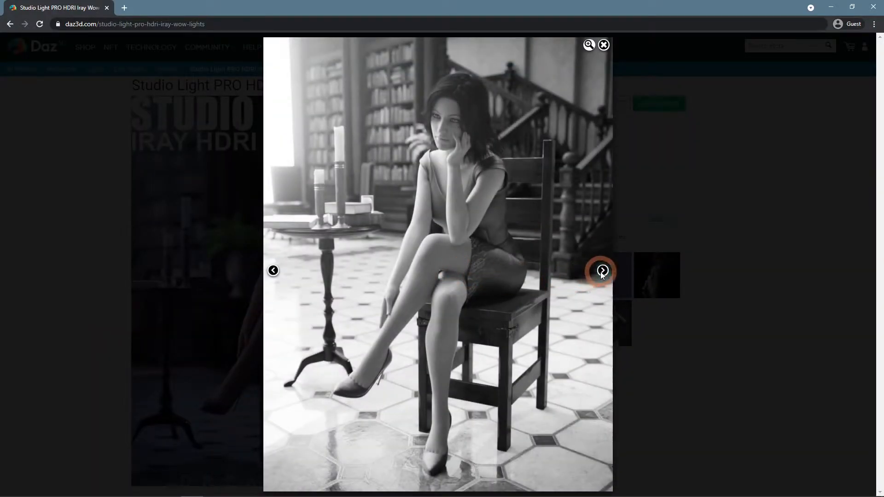
left_click(602, 271)
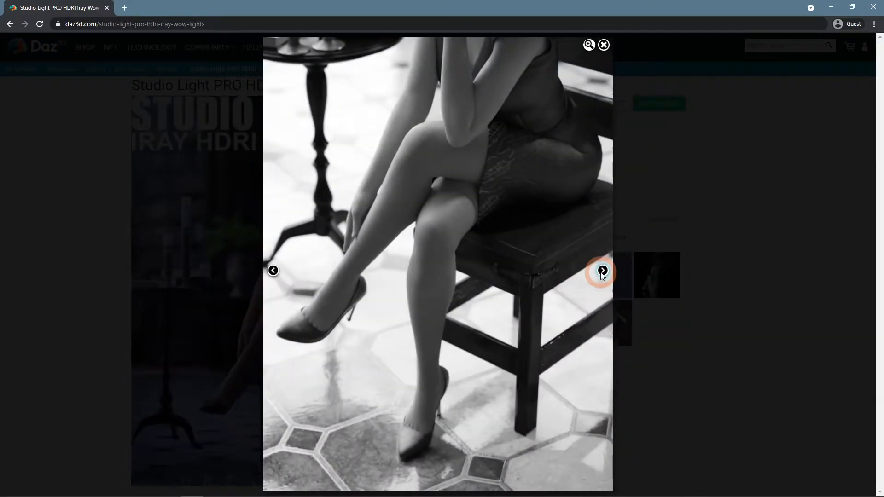
left_click(601, 272)
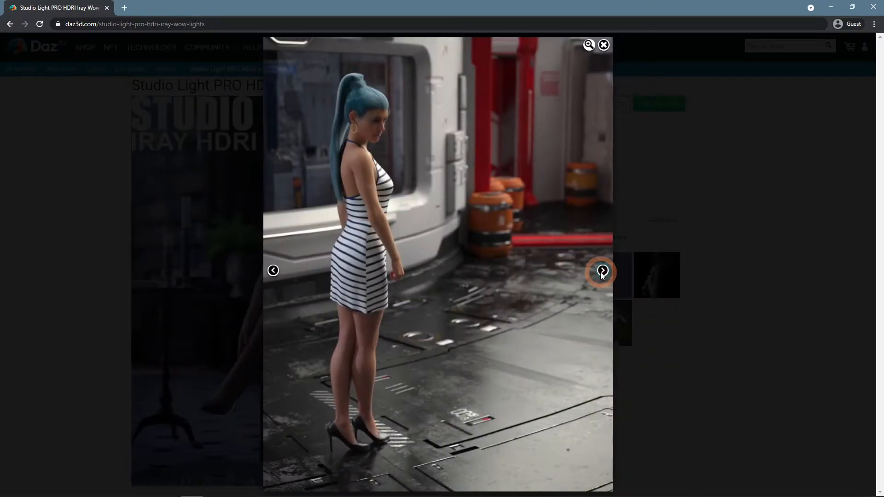
left_click(601, 271)
left_click(602, 271)
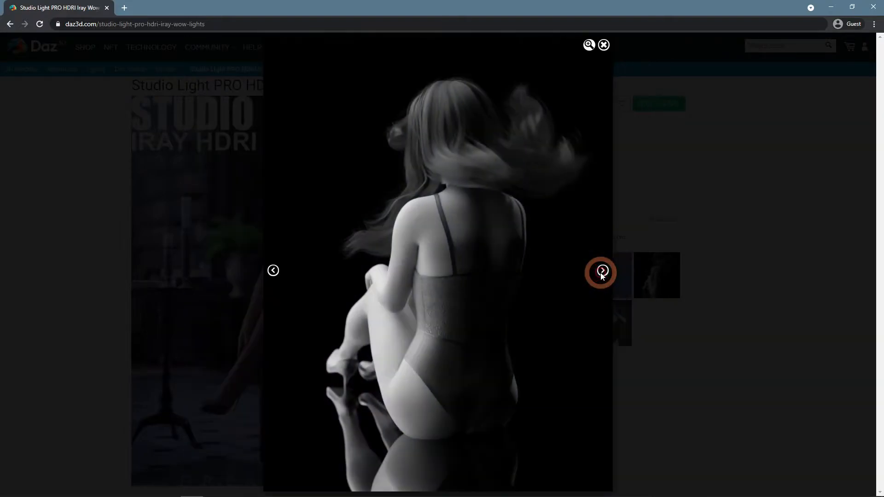
left_click(602, 271)
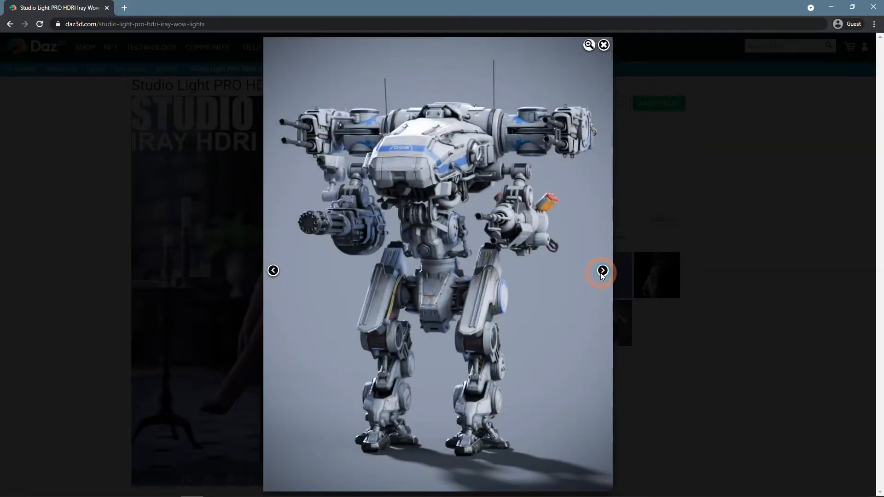
left_click(798, 238)
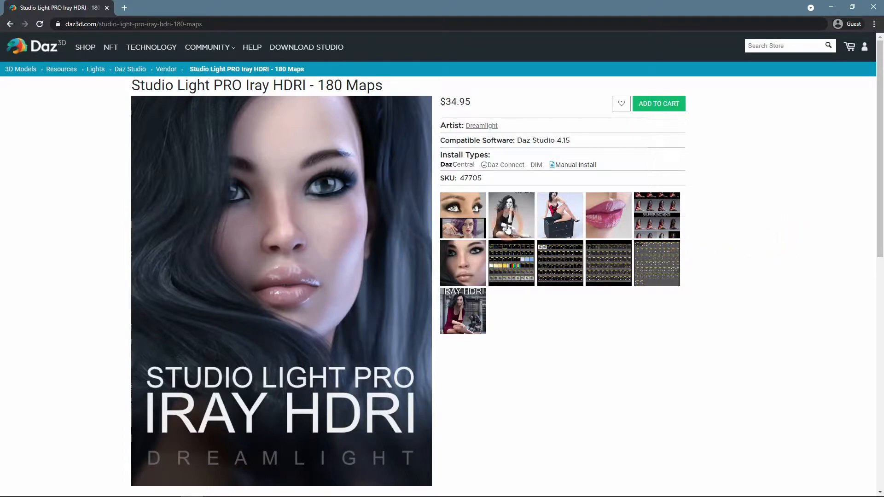
- View the promo renders and the light map overview of Studio Light PRO Iray HDRI - 180 Maps
left_click(479, 223)
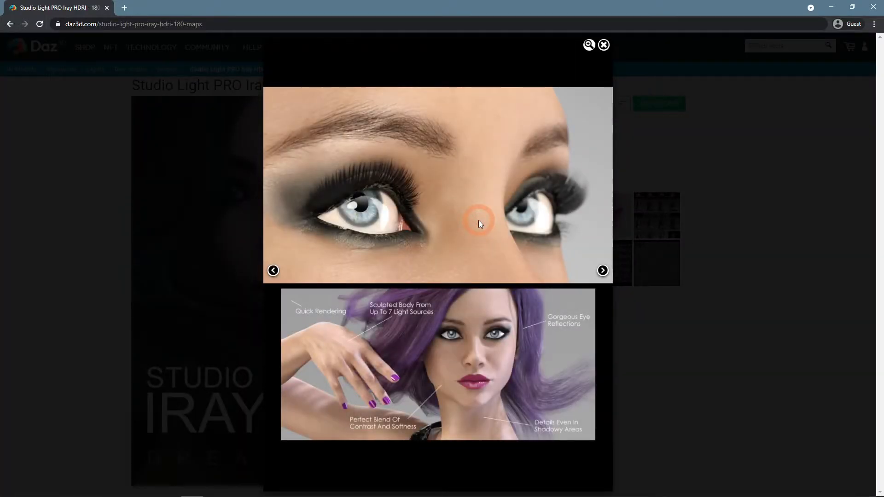
left_click(602, 271)
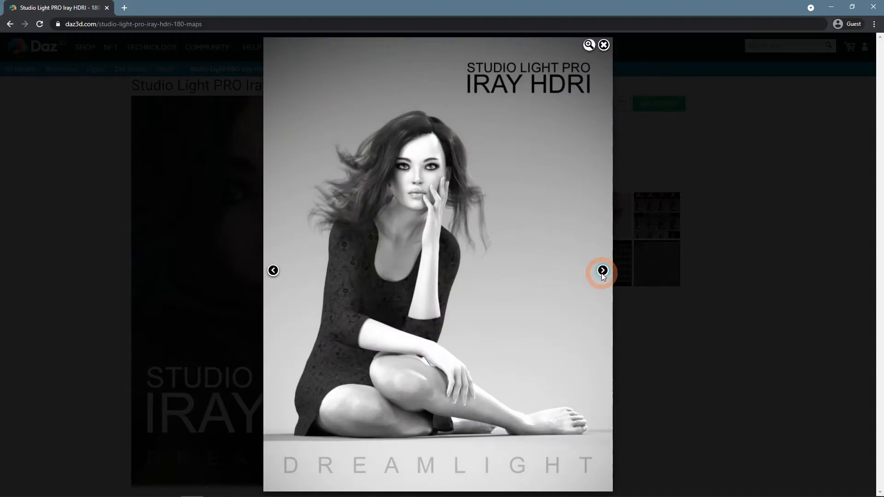
left_click(603, 271)
left_click(639, 263)
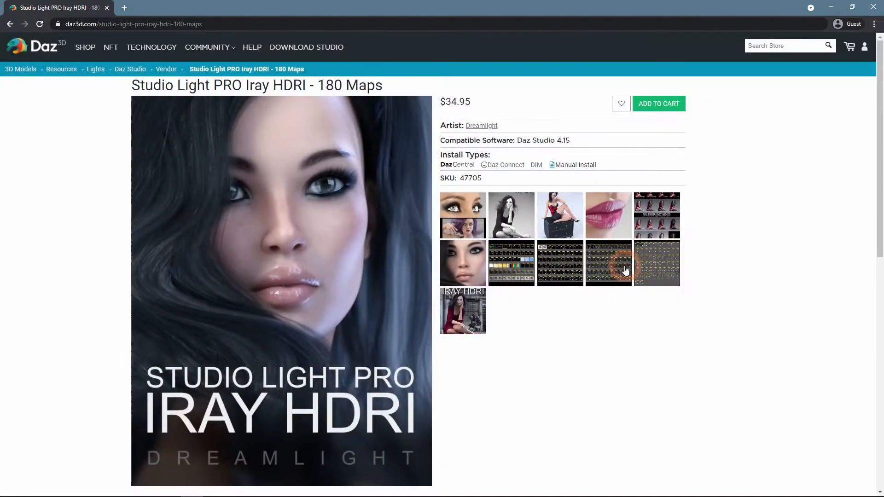
left_click(626, 270)
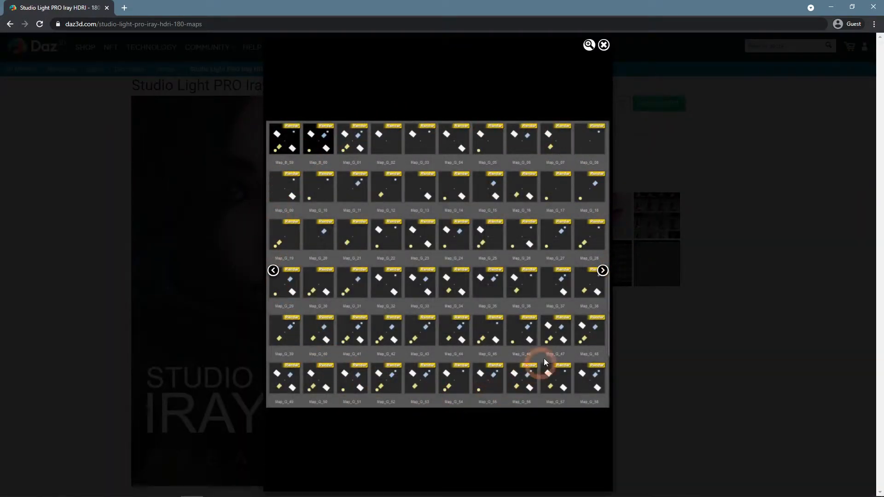
left_click(273, 271)
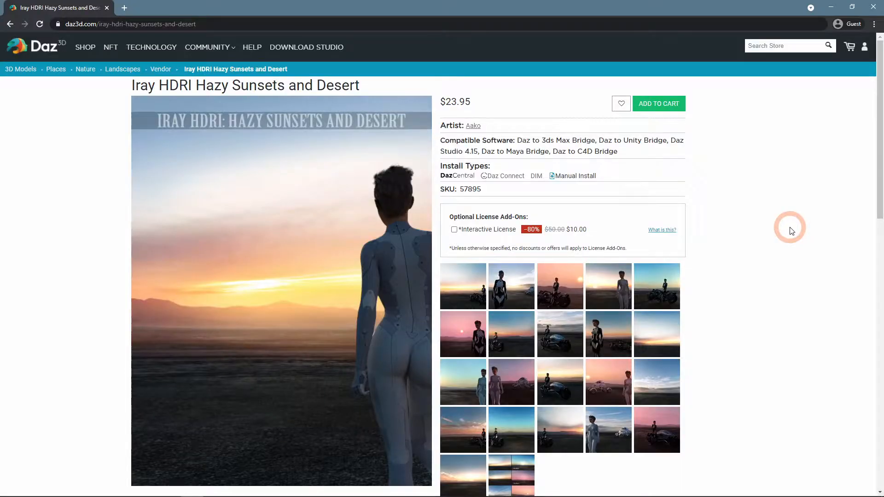
- Examine the sunset and desert sky renders in the image gallery of Iray HDRI Hazy Sunsets and Desert, and close the gallery
left_click(470, 287)
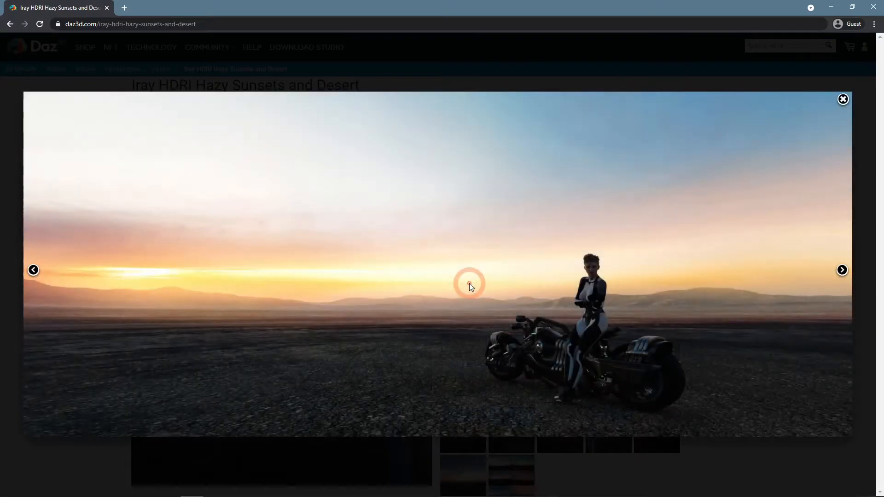
left_click(842, 270)
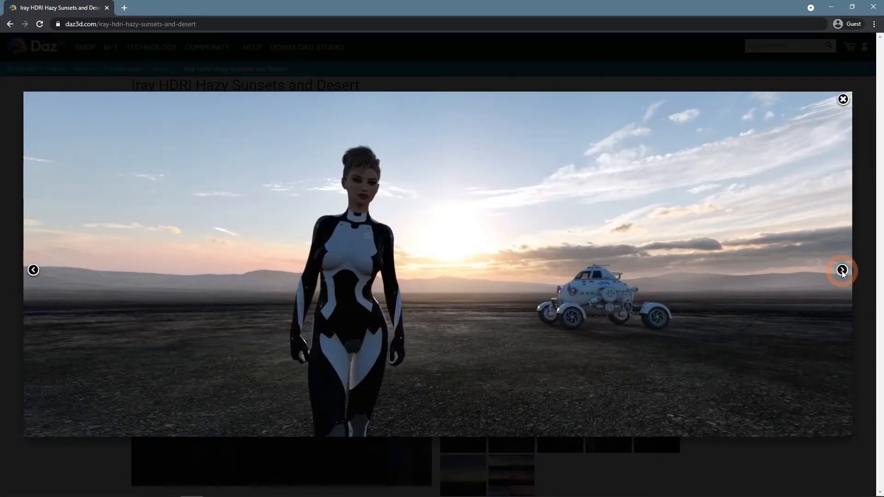
left_click(842, 270)
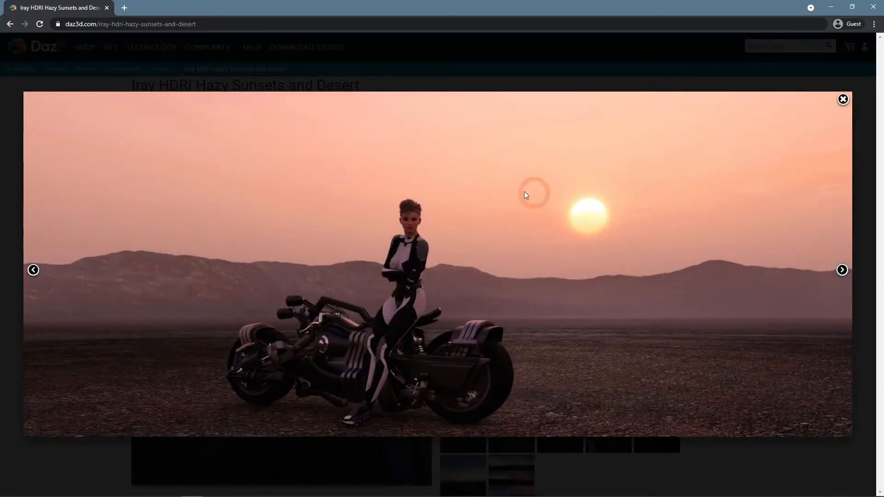
left_click(843, 270)
left_click(842, 270)
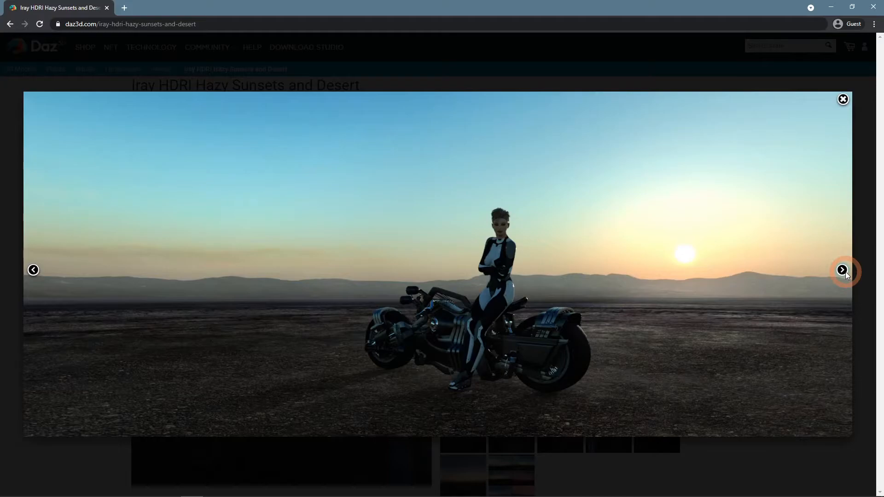
left_click(843, 270)
left_click(843, 100)
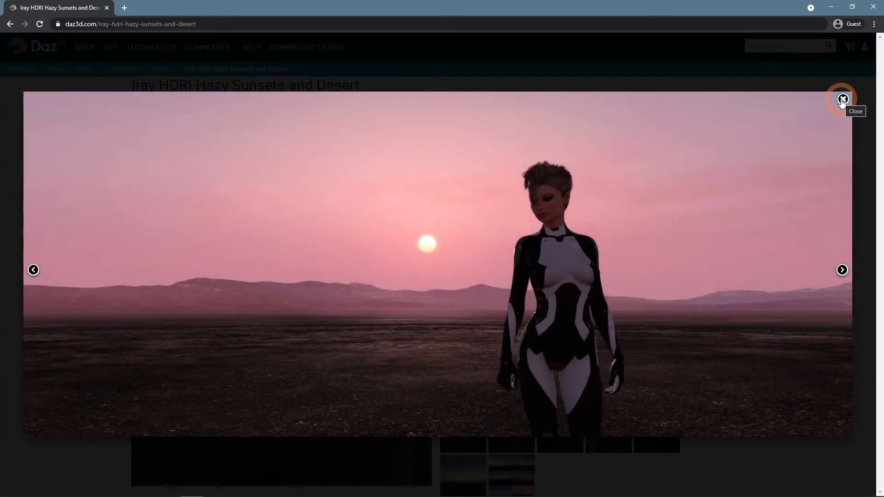
left_click(842, 100)
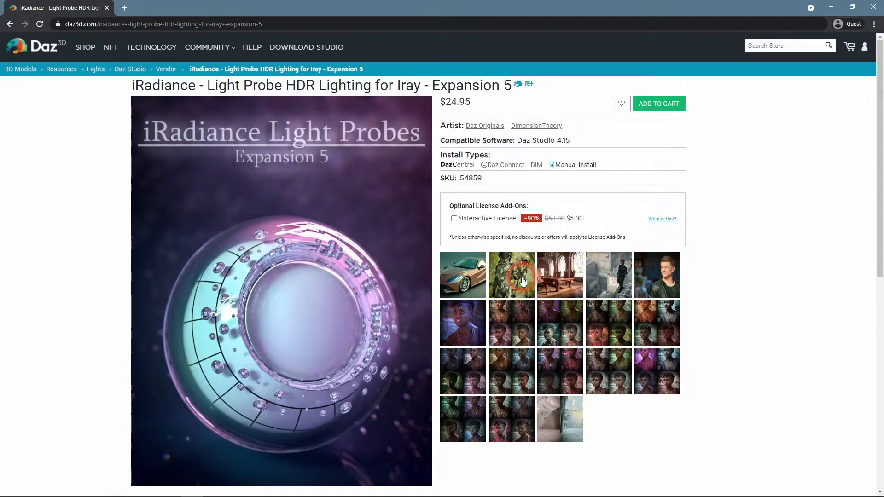
- Examine the sample scenes and portrait lighting variations of iRadiance - Light Probe HDR Lighting for Iray - Expansion 5
left_click(521, 277)
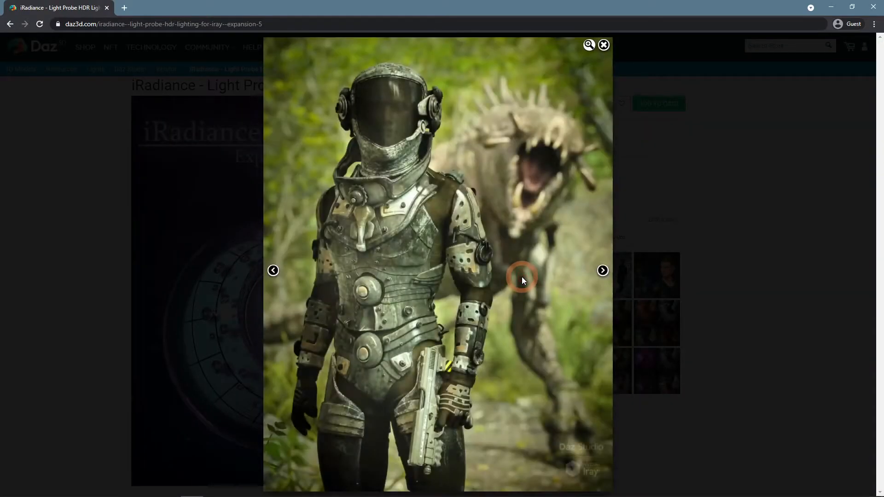
left_click(603, 271)
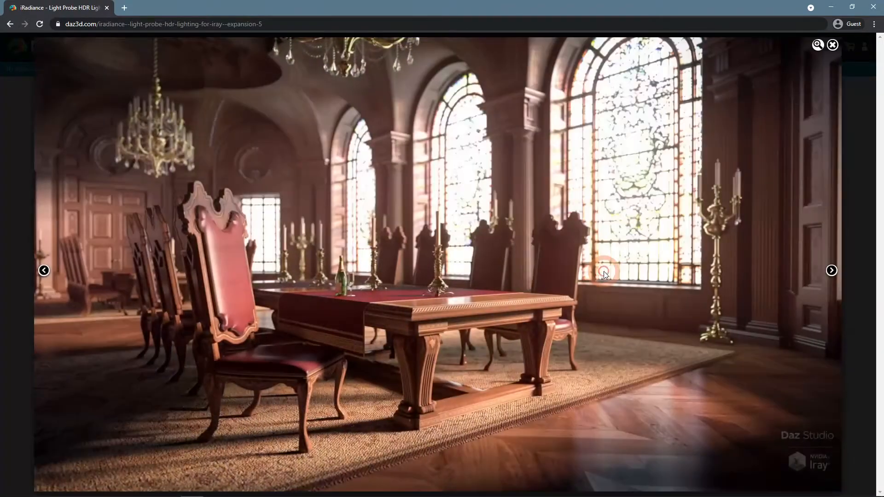
left_click(831, 271)
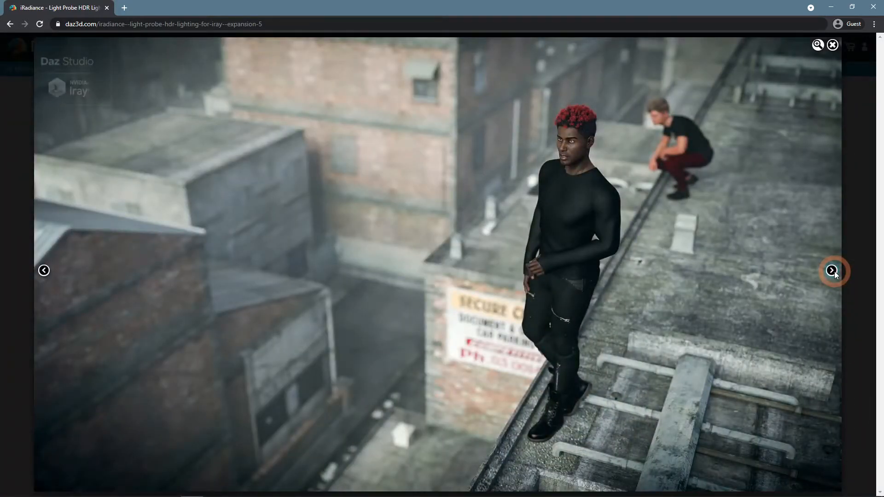
left_click(831, 271)
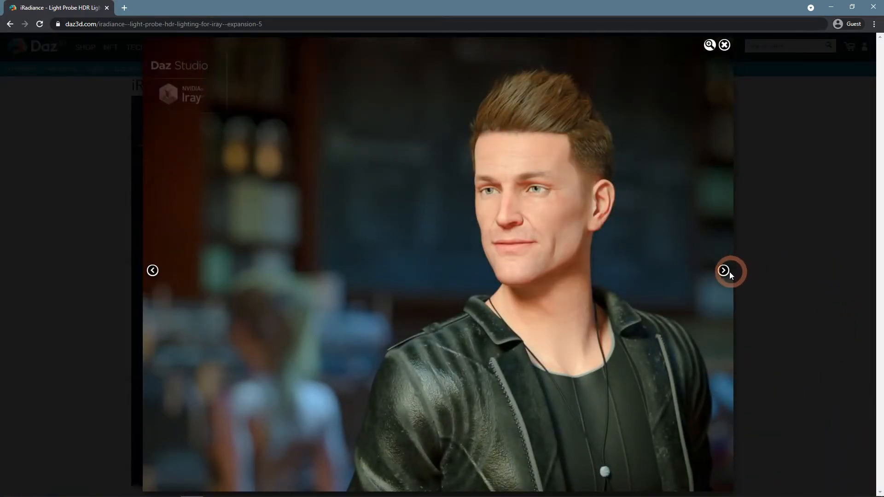
left_click(730, 271)
left_click(604, 271)
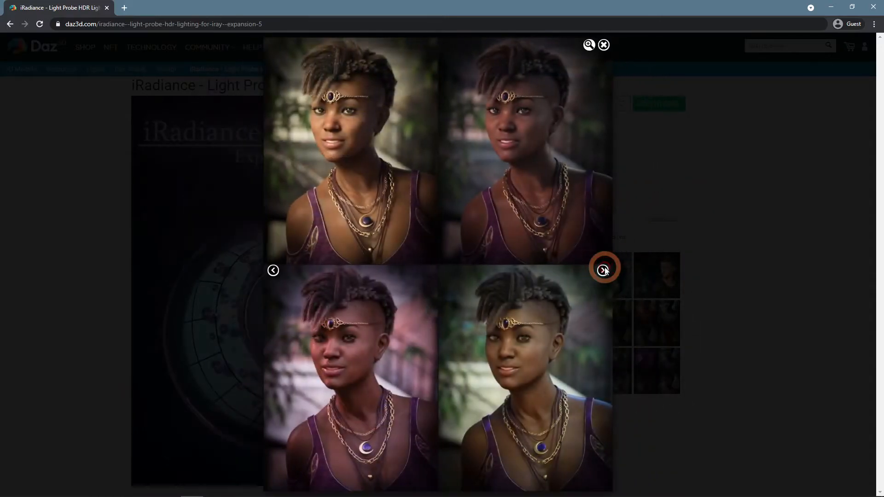
left_click(694, 327)
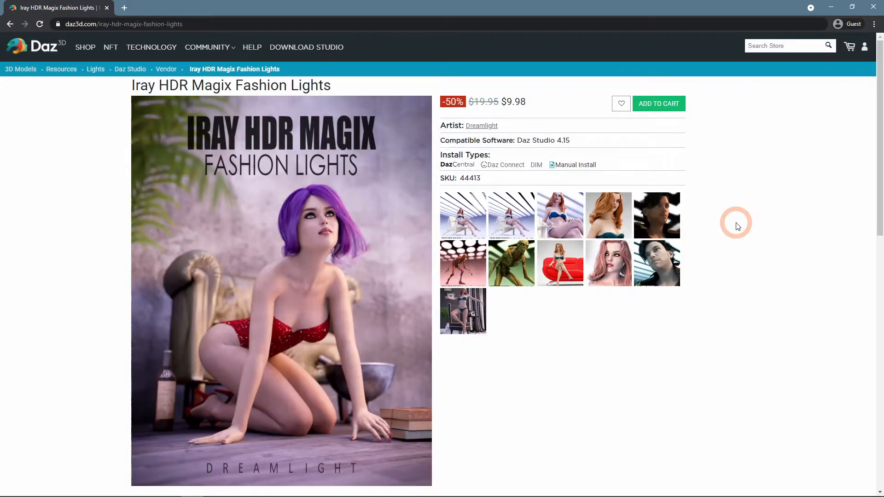
- View the promo images of Iray HDR Magix Fashion Lights, including the close-up of the seated woman
left_click(479, 225)
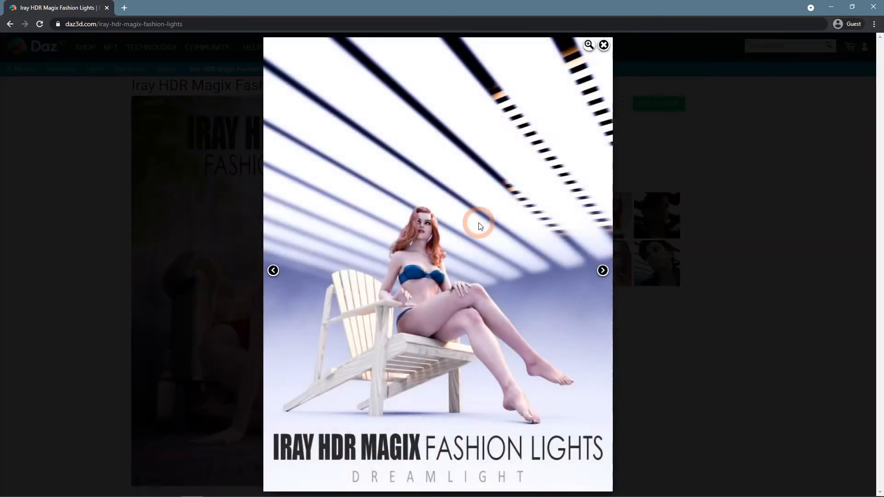
left_click(603, 271)
left_click(602, 271)
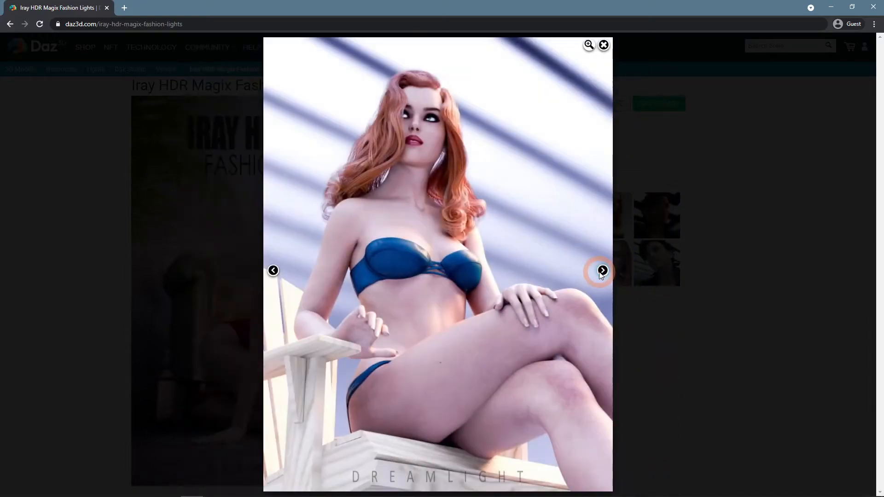
left_click(603, 272)
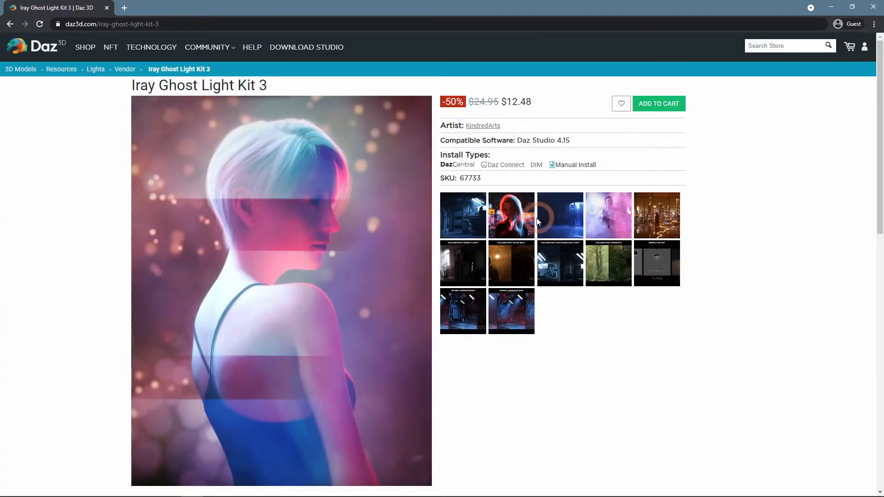
- View the Iray Ghost Light Kit 3 promo renders and the on/off comparison of the volumetric ghost light
left_click(522, 228)
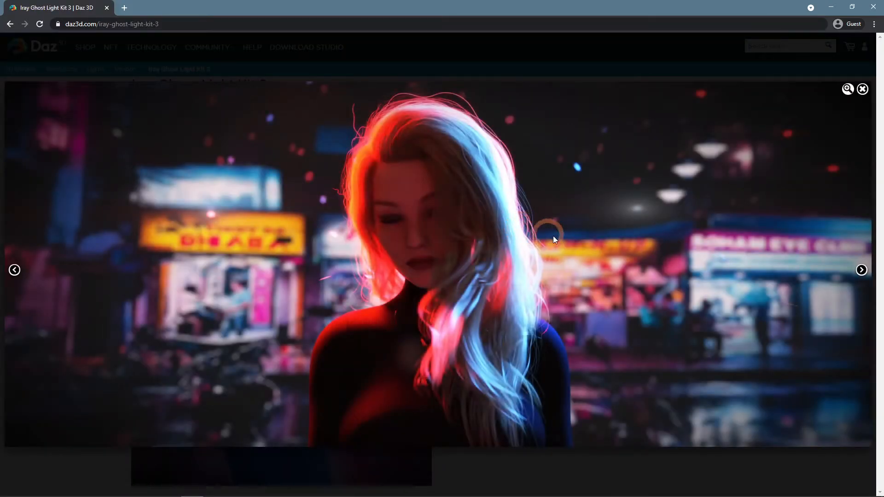
left_click(862, 270)
left_click(862, 270)
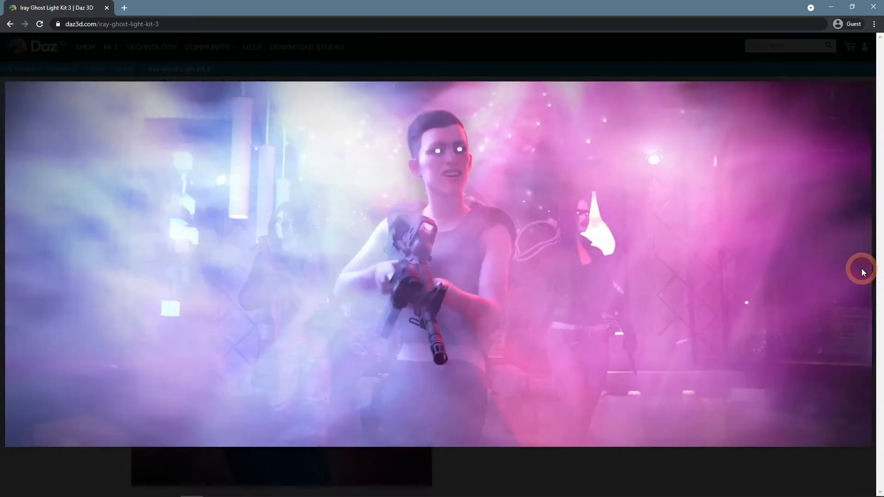
left_click(862, 270)
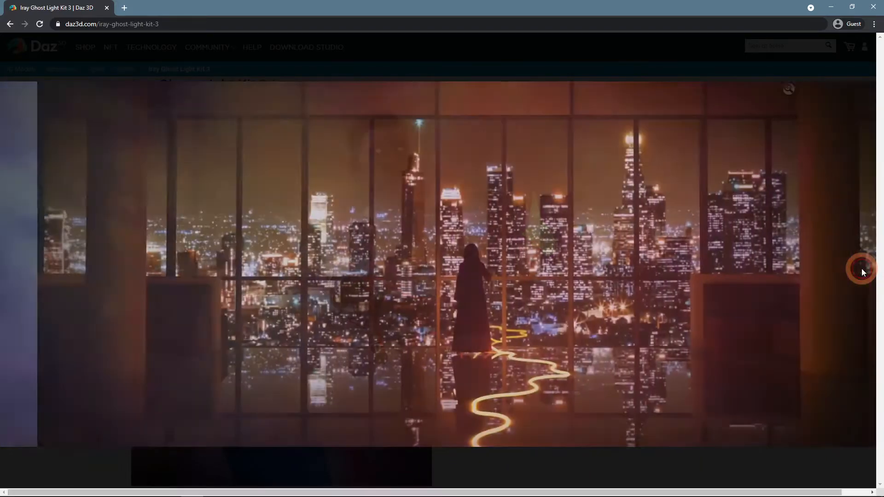
left_click(861, 270)
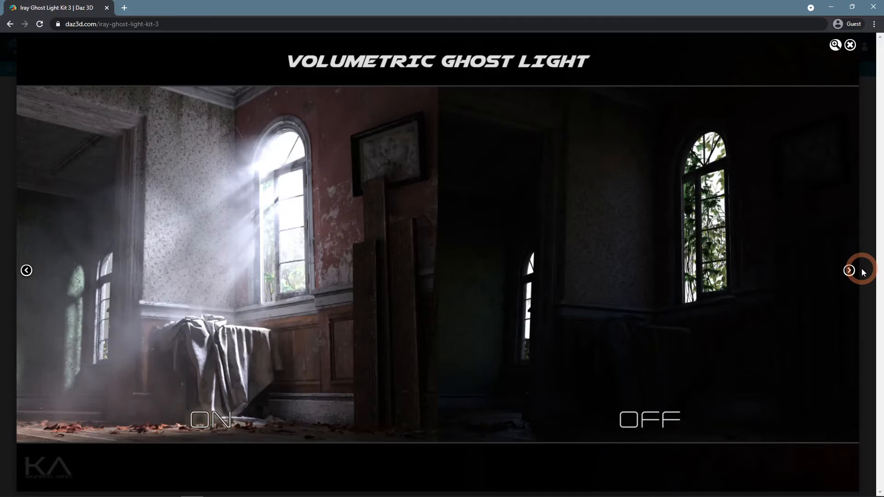
left_click(852, 271)
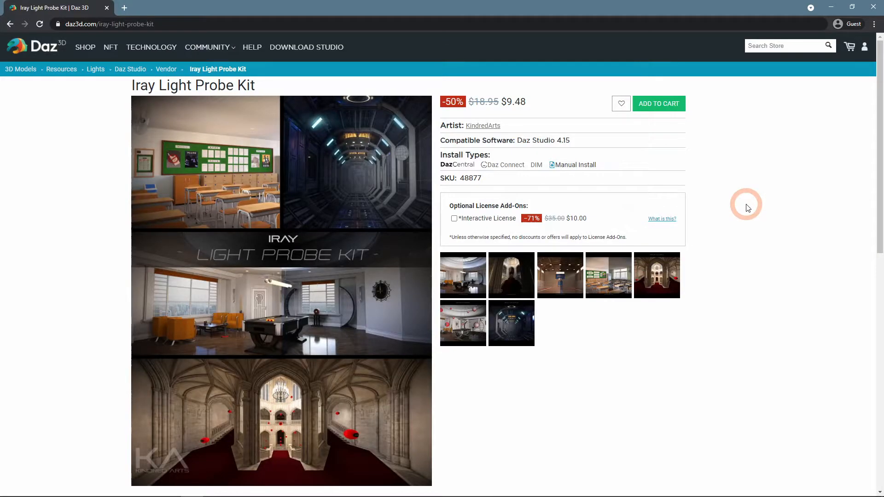
- Compare the ILPK and HDRI + Emissives halves of the interior renders for the Iray Light Probe Kit
left_click(470, 280)
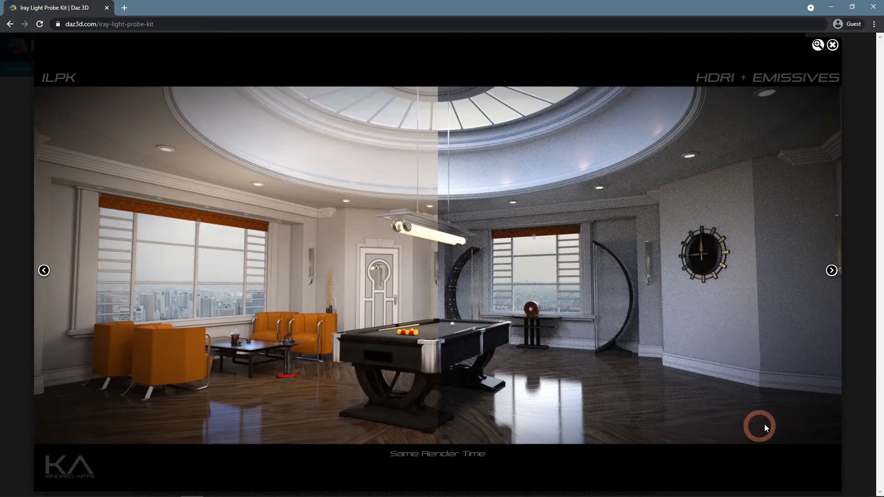
left_click(832, 271)
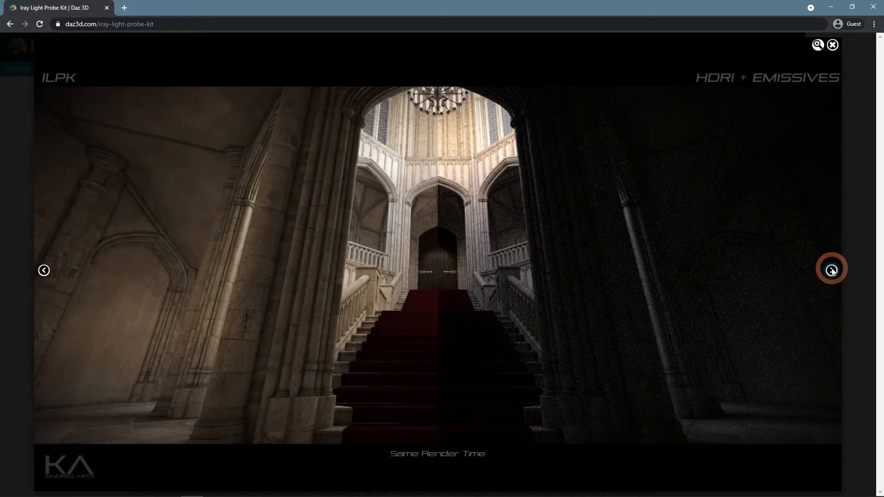
left_click(832, 271)
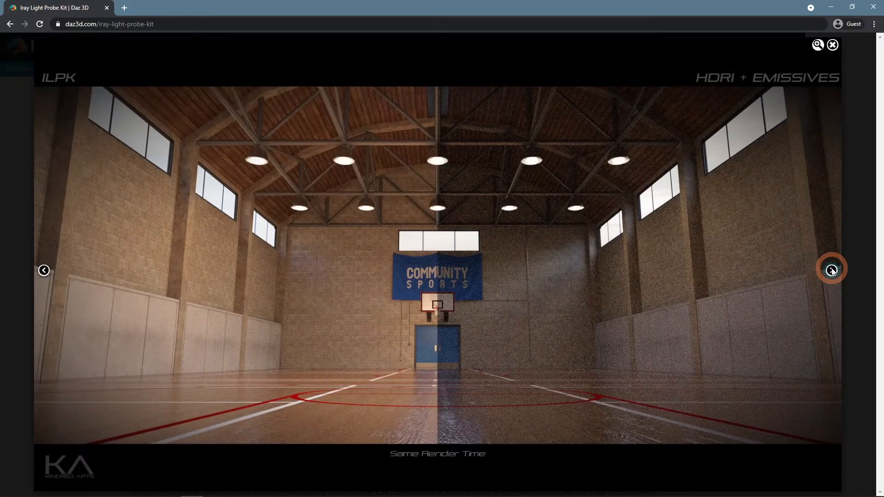
left_click(832, 271)
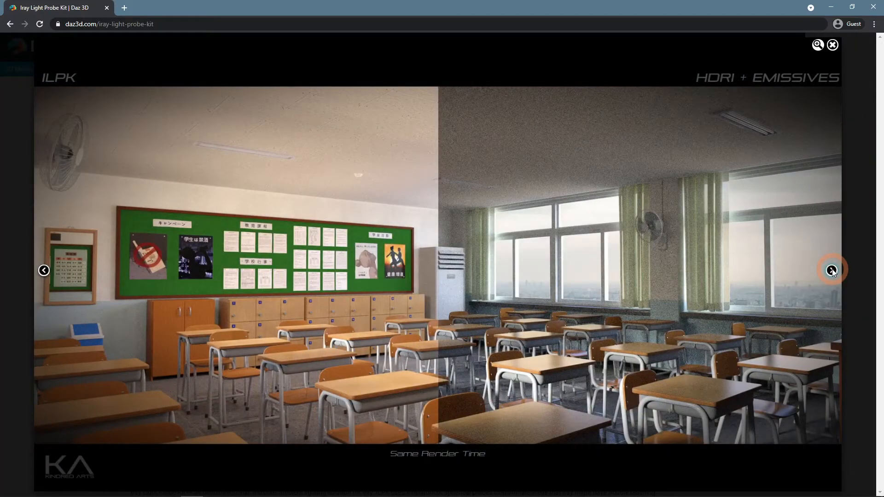
- View the Iray Light Manager PRO promo images, from the same-light-set comparisons to the overview of its consolidated control tabs
left_click(760, 170)
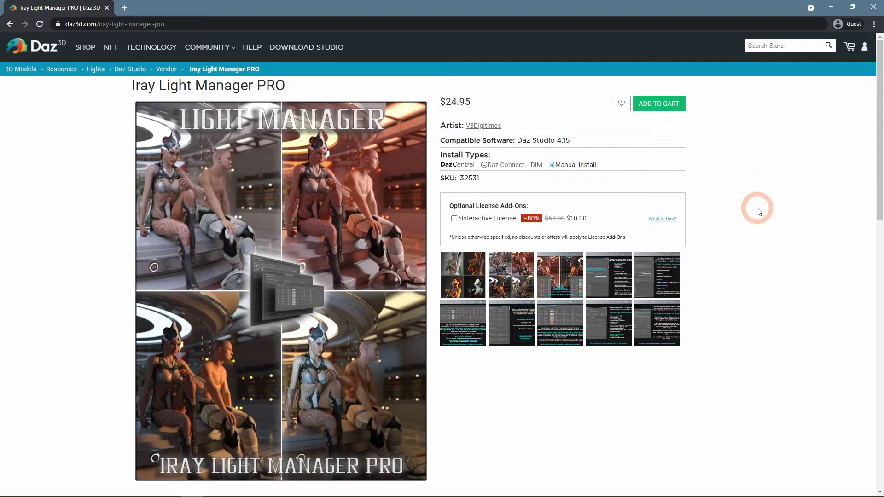
left_click(470, 280)
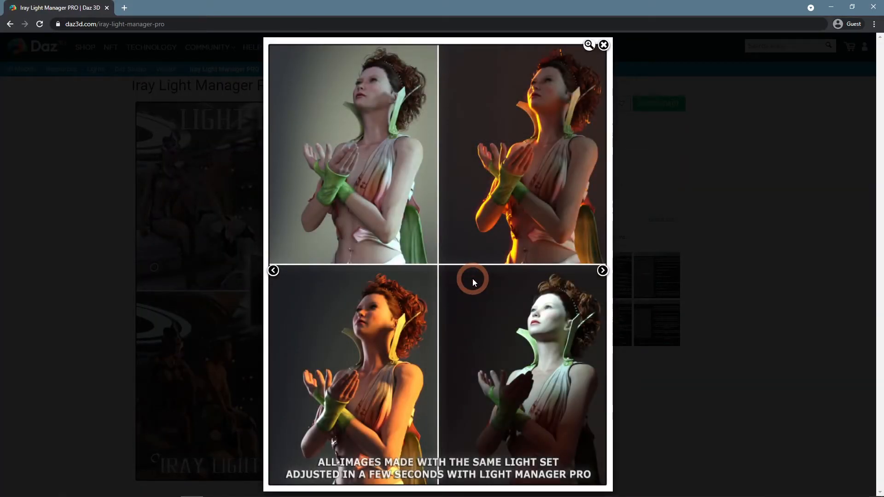
left_click(602, 271)
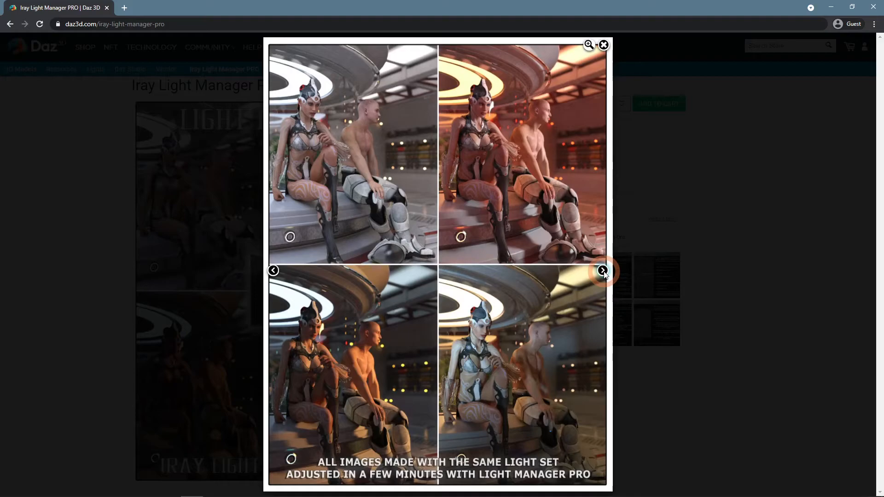
left_click(603, 271)
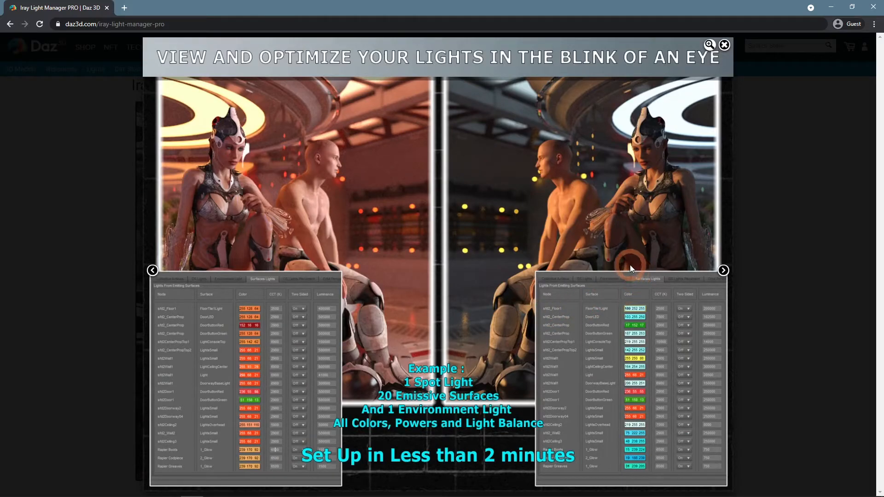
left_click(723, 271)
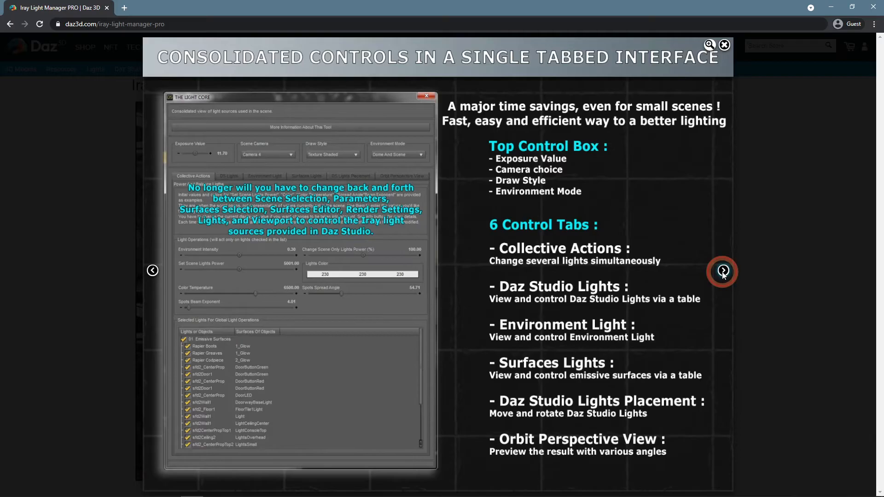
left_click(723, 271)
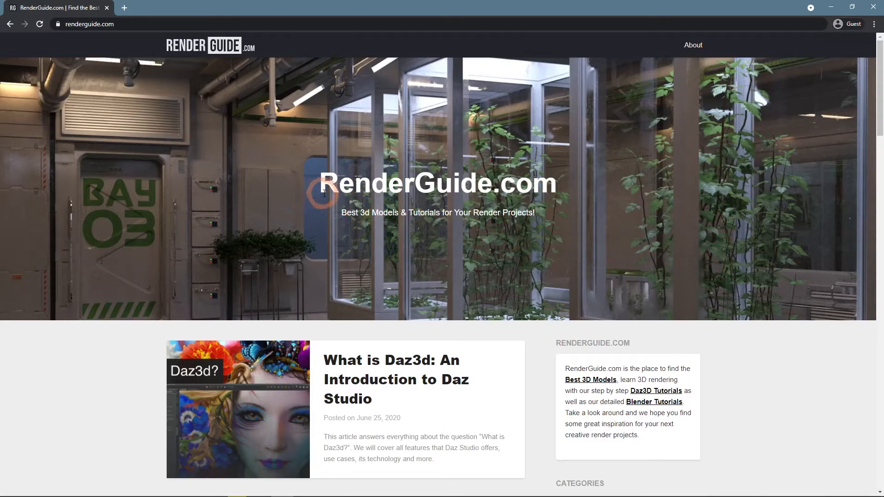
- Browse the RenderGuide.com home page and read the Daz3d Iray Lighting Tutorial down to the section on creating and placing spotlights
left_click(578, 204)
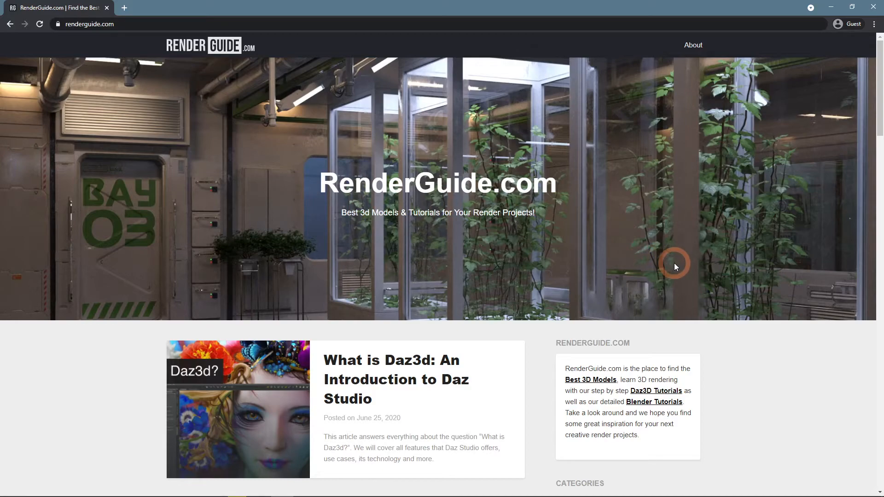
scroll(675, 263, "down", 8)
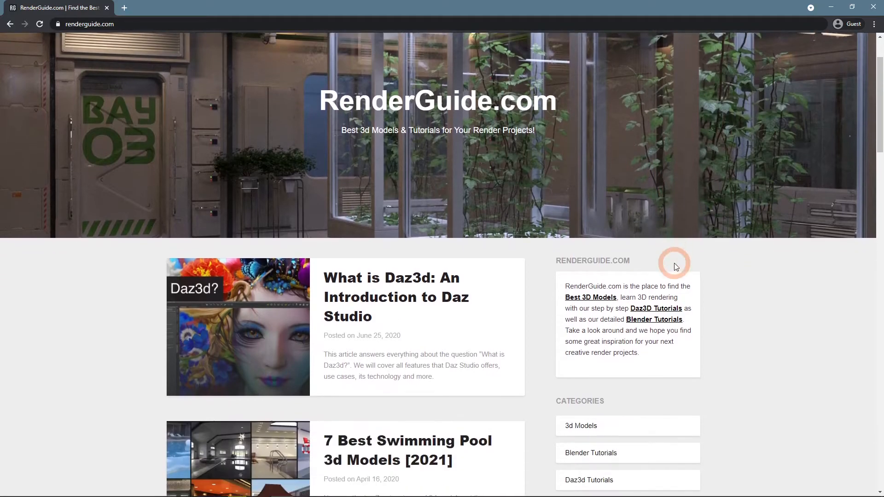
scroll(743, 286, "down", 1)
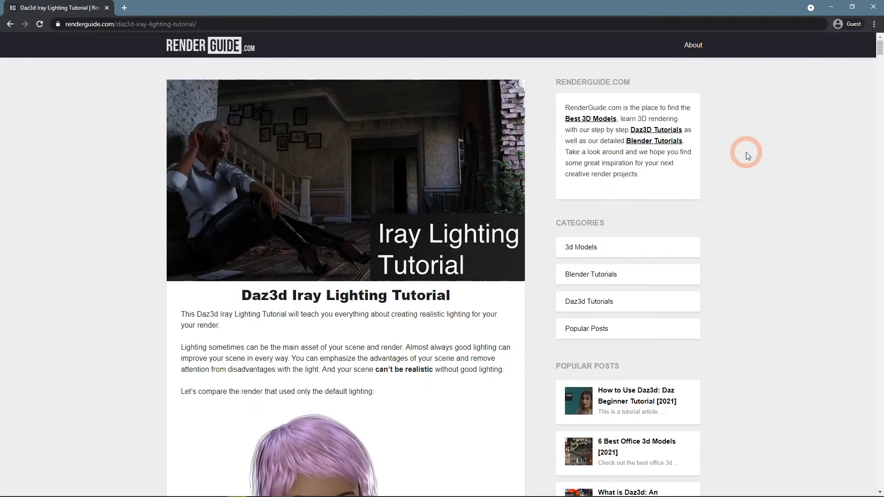
left_click_drag(877, 57, 877, 205)
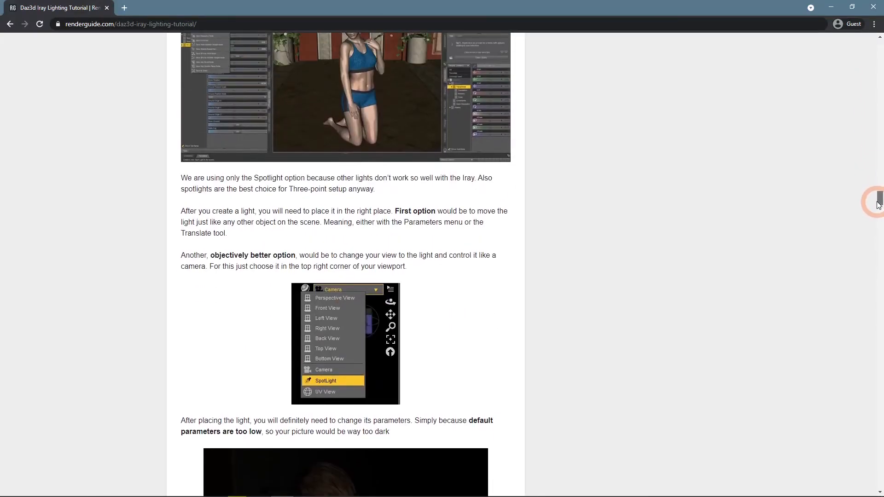